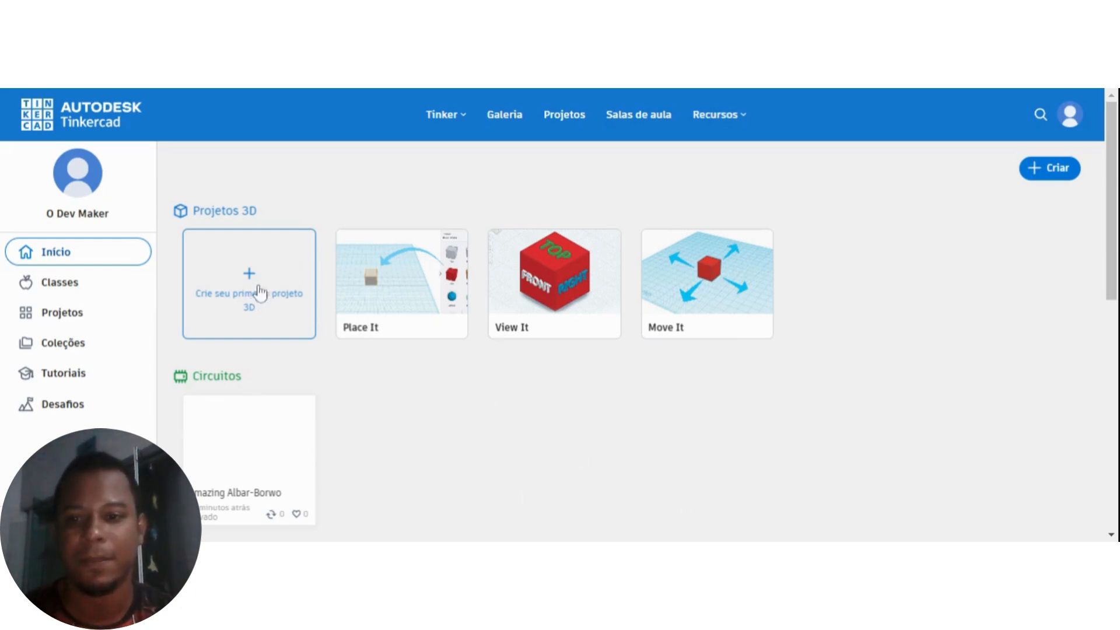
Look through the dashboard's Projetos 3D, Circuitos and Blocos de código sections.
{"action": "scroll", "coordinate": [282, 362], "scroll_direction": "down", "scroll_amount": 1}
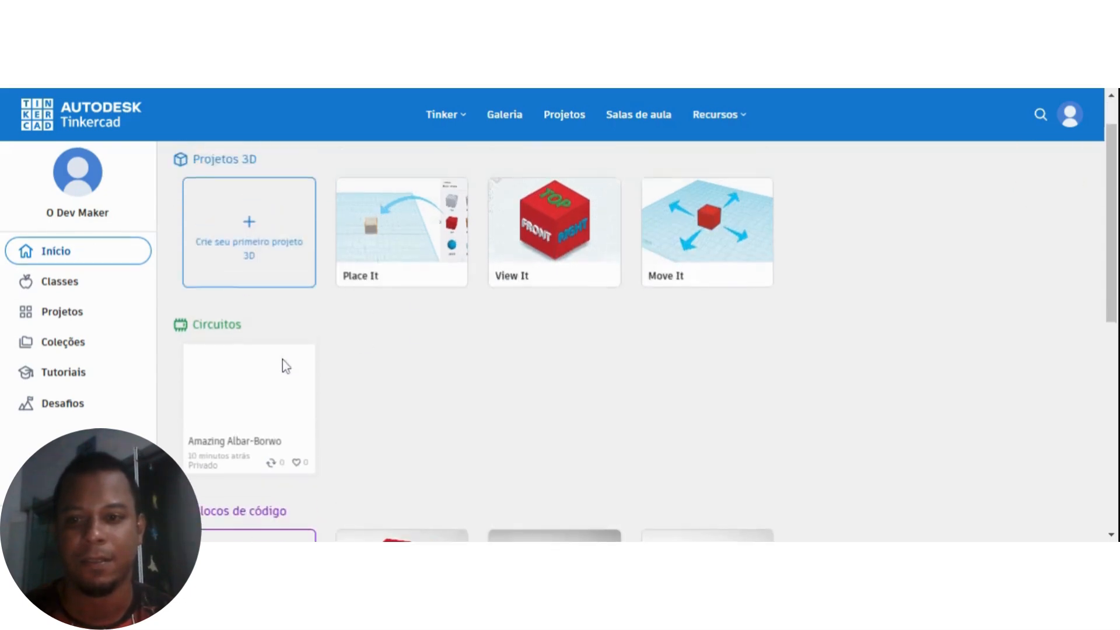
{"action": "scroll", "coordinate": [282, 362], "scroll_direction": "up", "scroll_amount": 1}
{"action": "scroll", "coordinate": [282, 359], "scroll_direction": "down", "scroll_amount": 3}
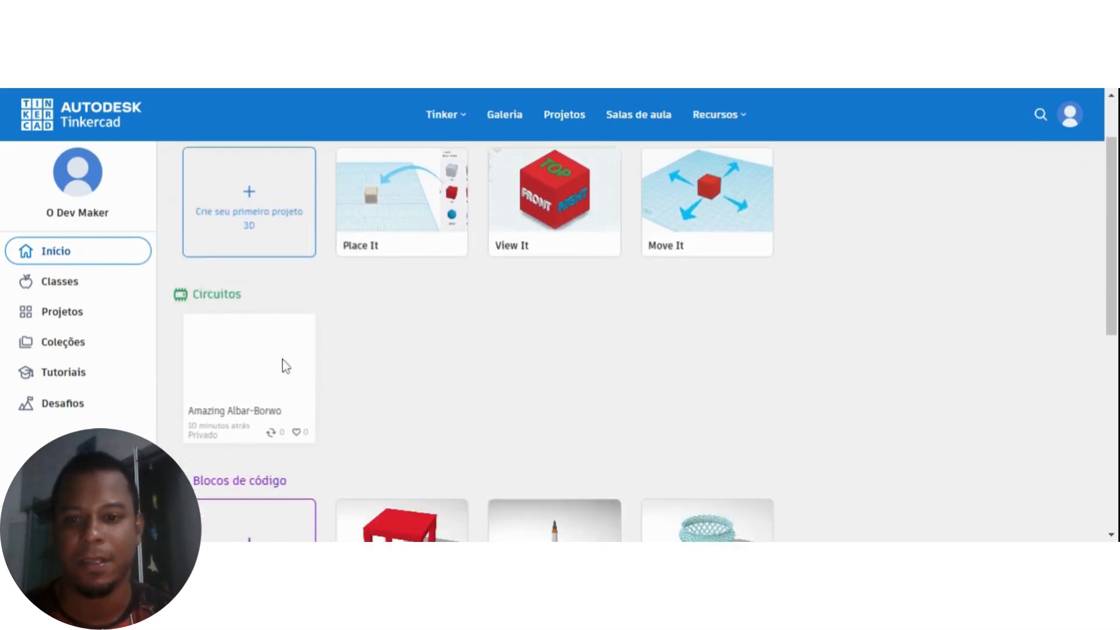
{"action": "scroll", "coordinate": [270, 357], "scroll_direction": "up", "scroll_amount": 3}
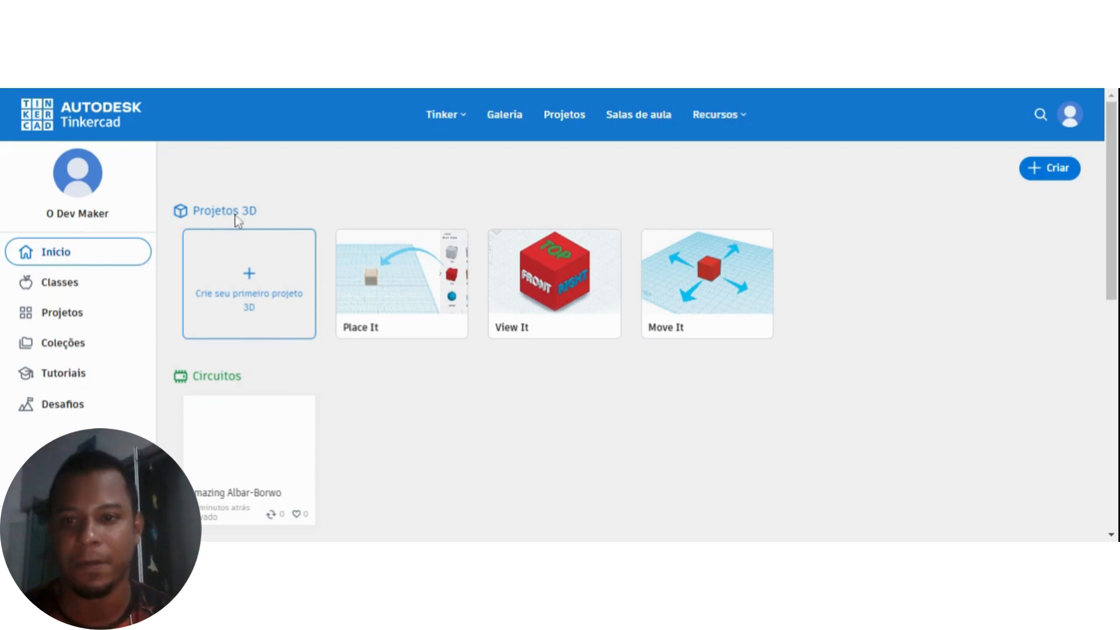
{"action": "scroll", "coordinate": [293, 225], "scroll_direction": "down", "scroll_amount": 3}
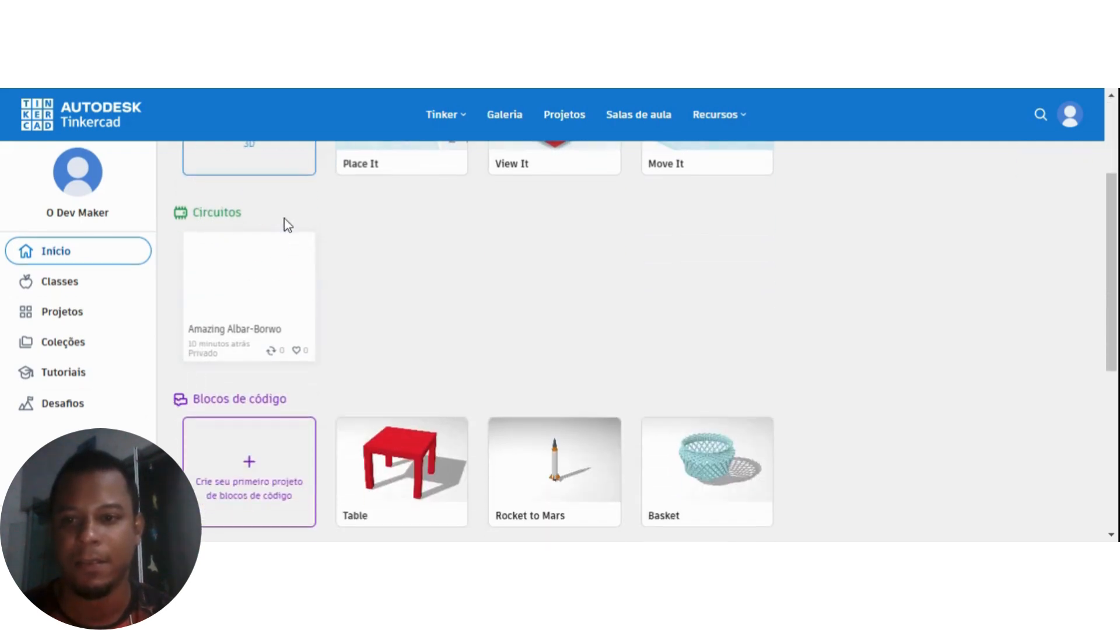
{"action": "scroll", "coordinate": [238, 212], "scroll_direction": "down", "scroll_amount": 1}
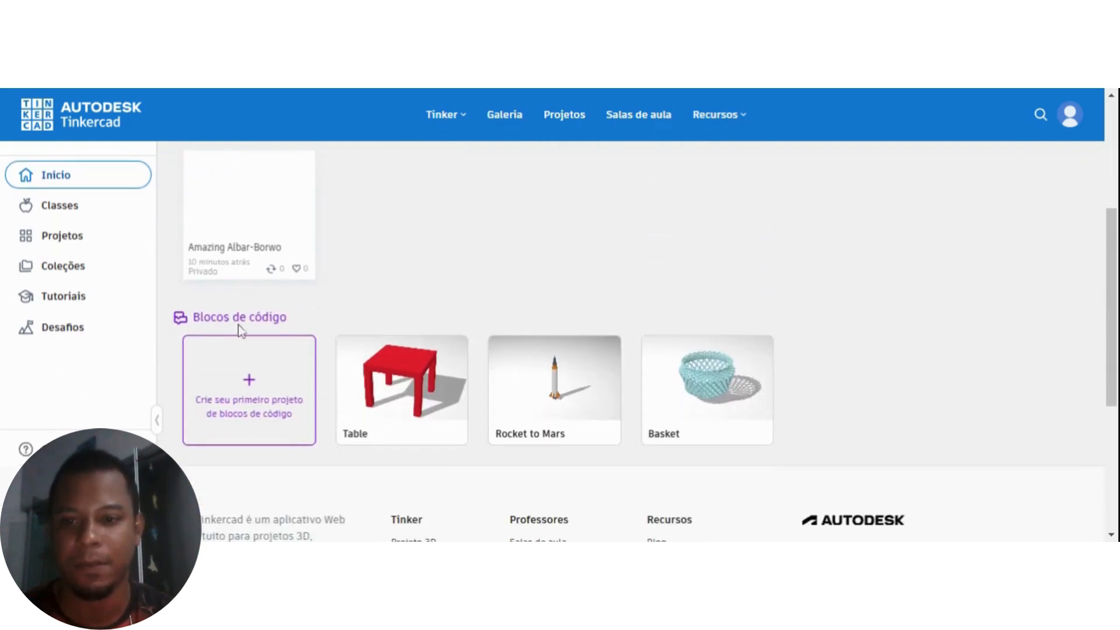
{"action": "scroll", "coordinate": [350, 350], "scroll_direction": "up", "scroll_amount": 3}
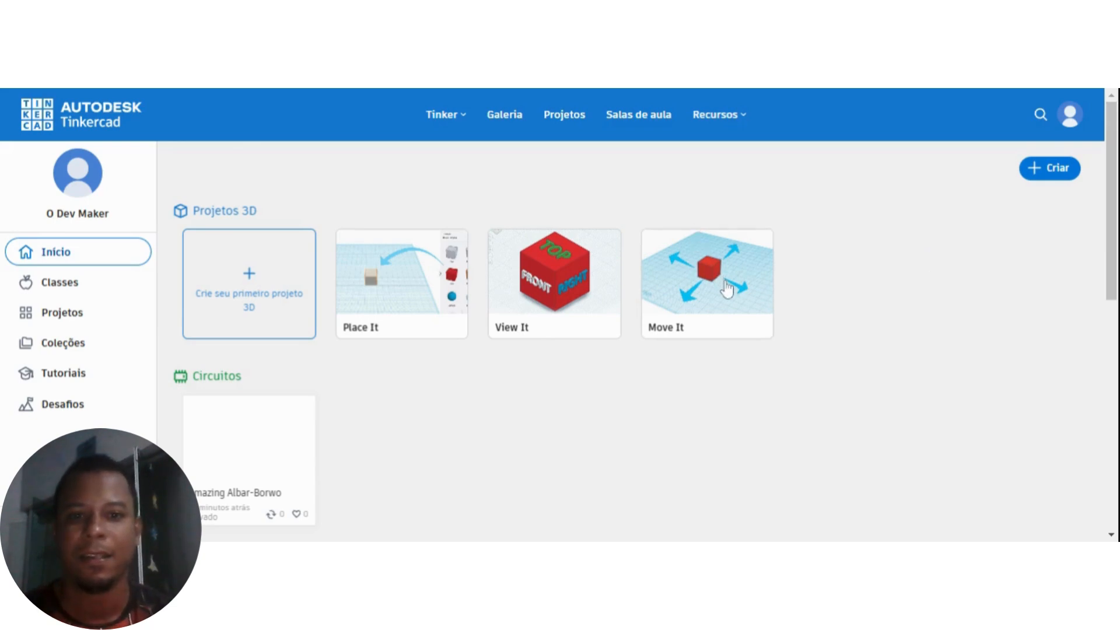
{"action": "scroll", "coordinate": [924, 237], "scroll_direction": "down", "scroll_amount": 1}
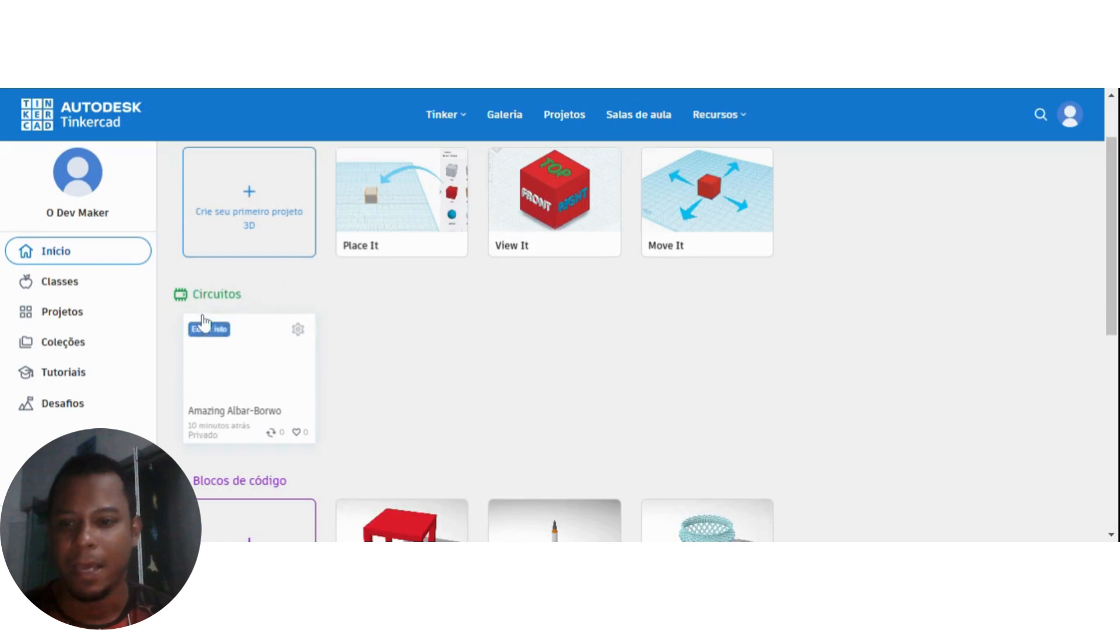
{"action": "scroll", "coordinate": [344, 315], "scroll_direction": "down", "scroll_amount": 1}
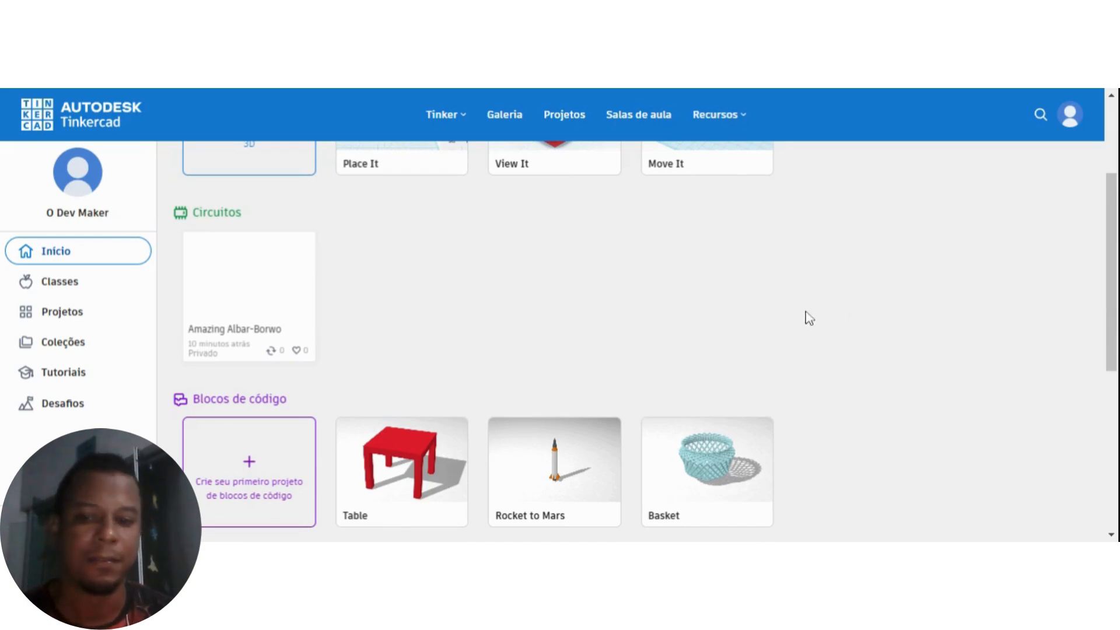
{"action": "scroll", "coordinate": [805, 317], "scroll_direction": "down", "scroll_amount": 1}
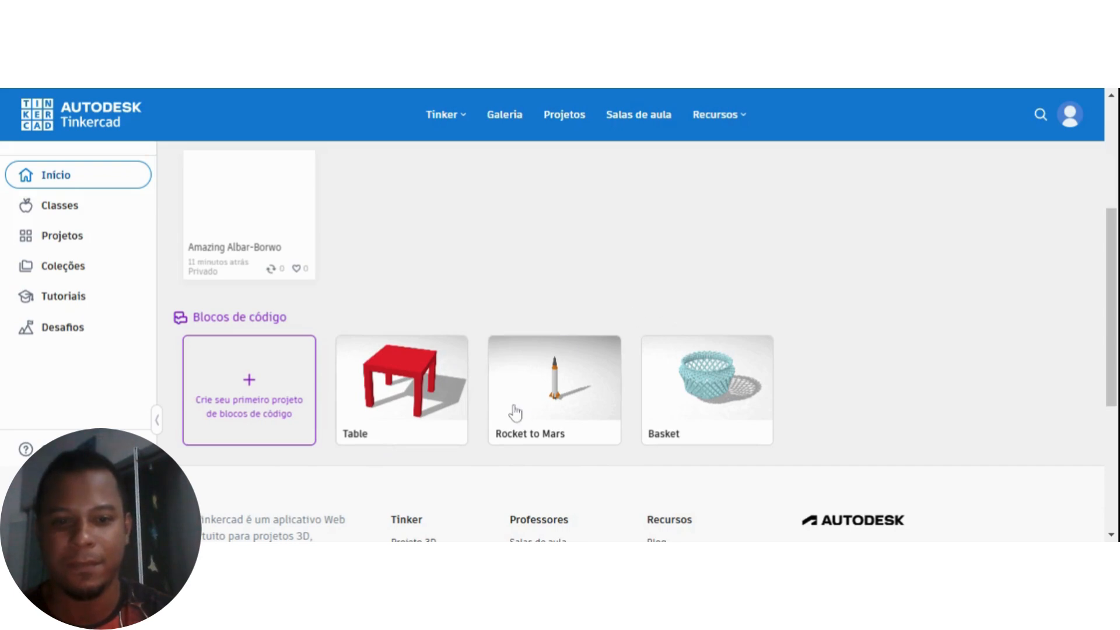
{"action": "scroll", "coordinate": [818, 376], "scroll_direction": "up", "scroll_amount": 3}
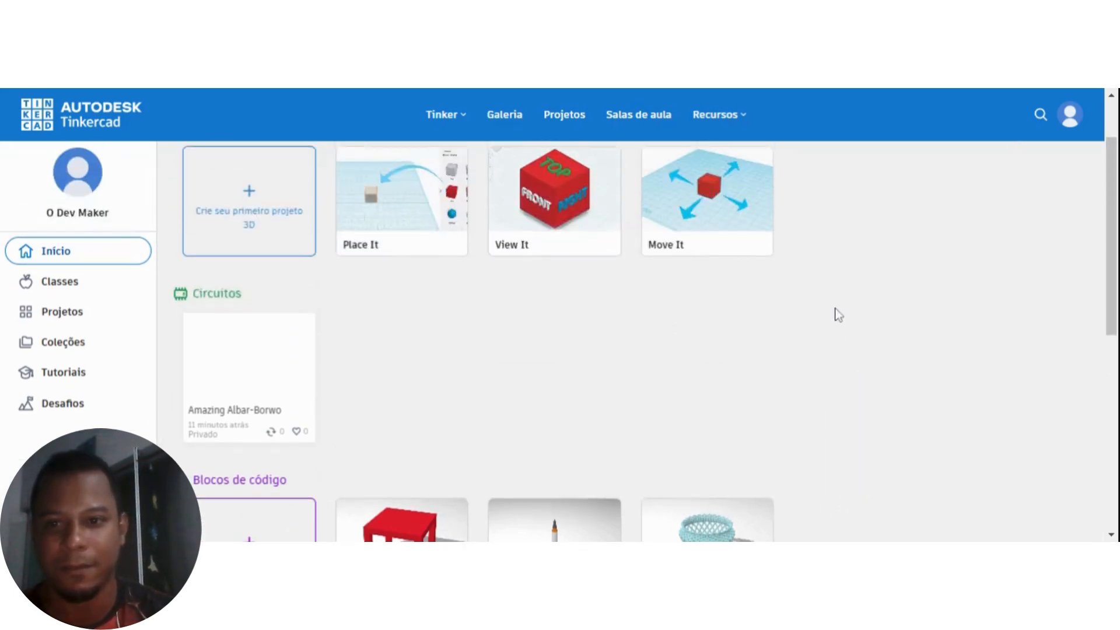
{"action": "scroll", "coordinate": [837, 341], "scroll_direction": "up", "scroll_amount": 1}
{"action": "scroll", "coordinate": [837, 342], "scroll_direction": "down", "scroll_amount": 1}
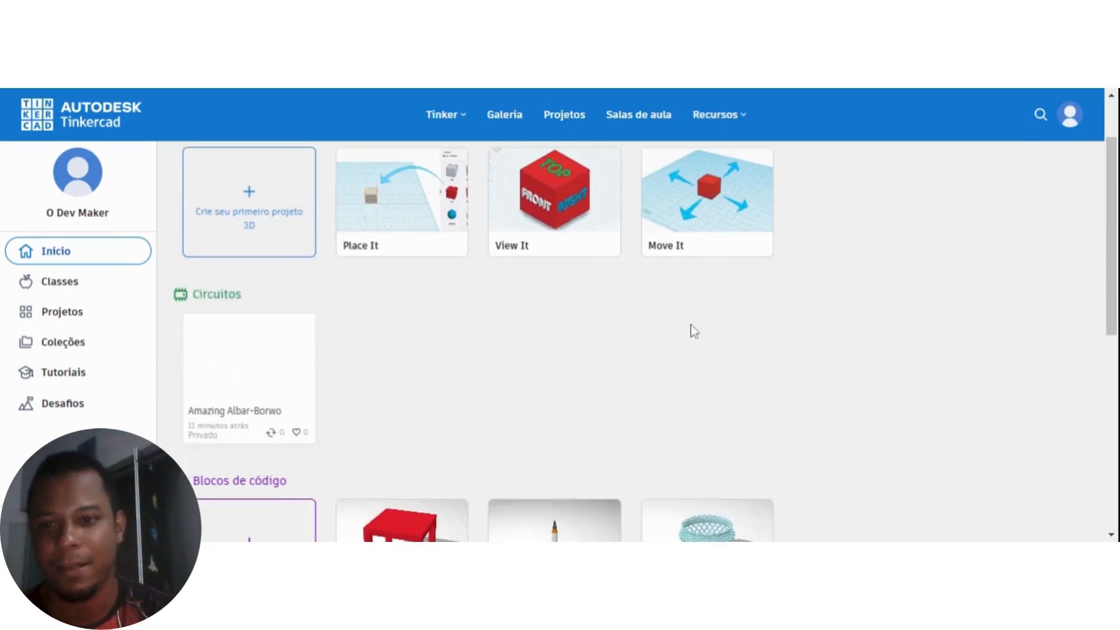
Open the existing circuit project Amazing Albar-Borwo from the Circuitos section for editing.
{"action": "mouse_move", "coordinate": [267, 324]}
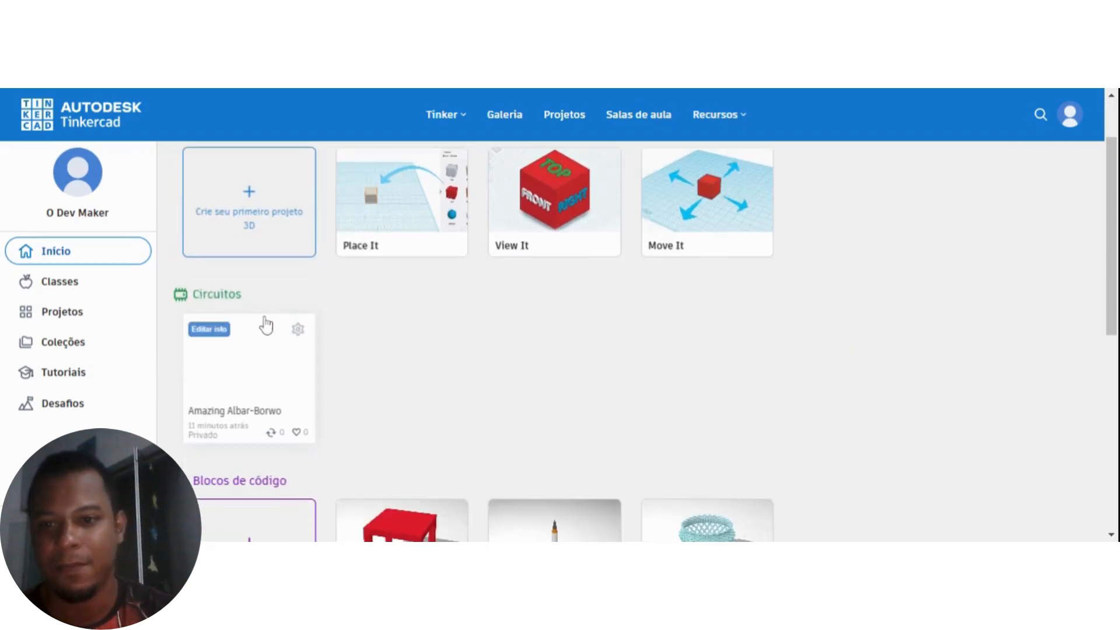
{"action": "left_click", "coordinate": [233, 386]}
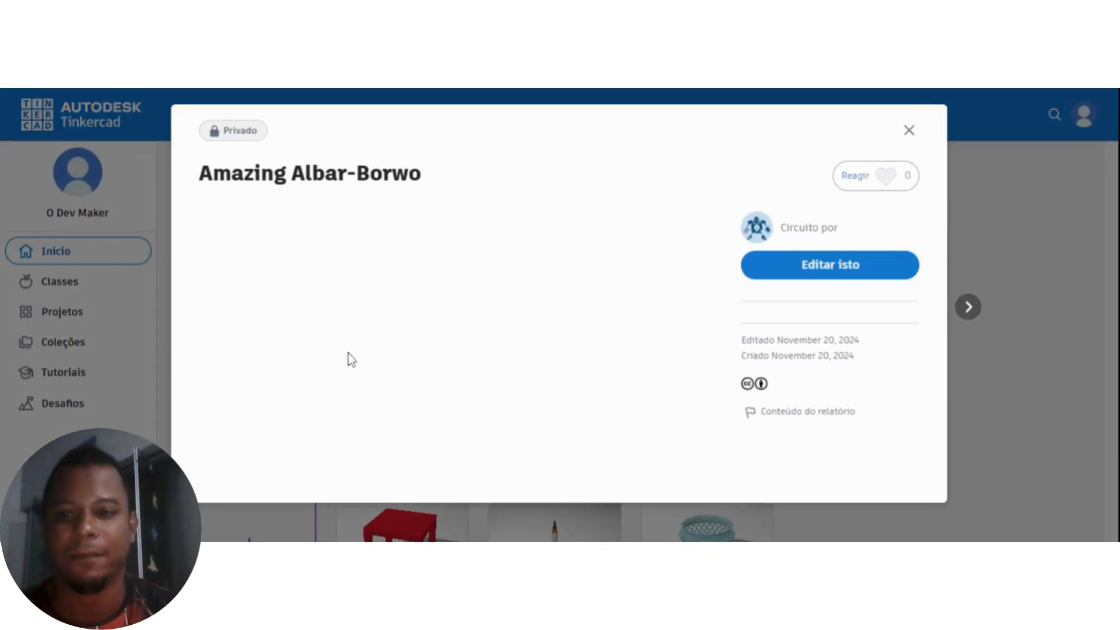
{"action": "scroll", "coordinate": [619, 352], "scroll_direction": "down", "scroll_amount": 2}
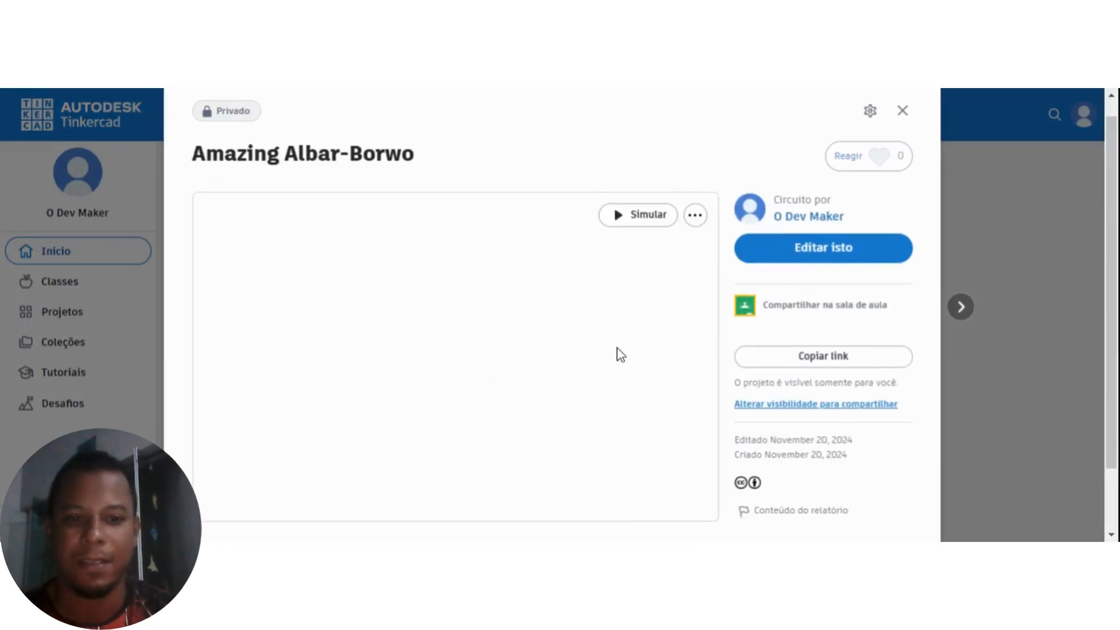
{"action": "scroll", "coordinate": [637, 349], "scroll_direction": "up", "scroll_amount": 2}
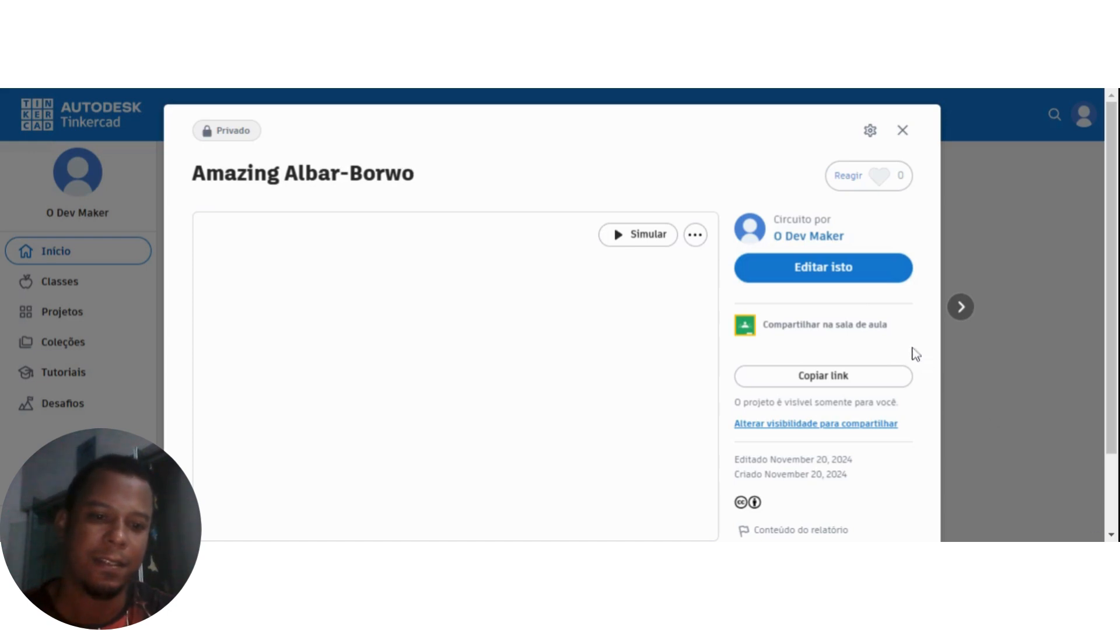
{"action": "left_click", "coordinate": [856, 271]}
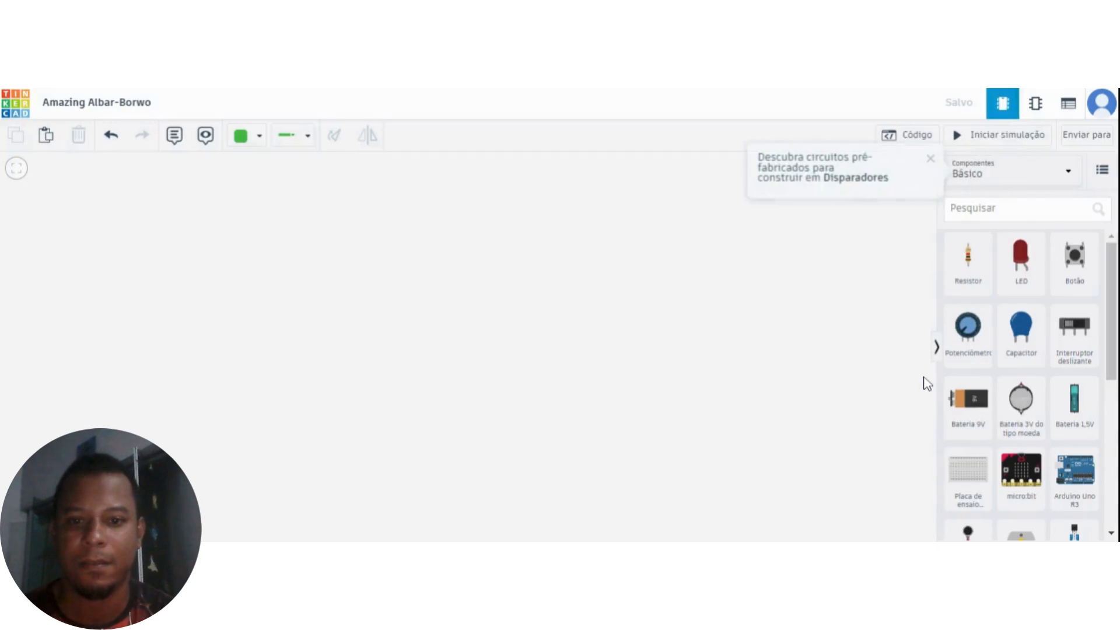
Rename the circuit project as Aula_teste_1.
{"action": "left_click", "coordinate": [117, 117]}
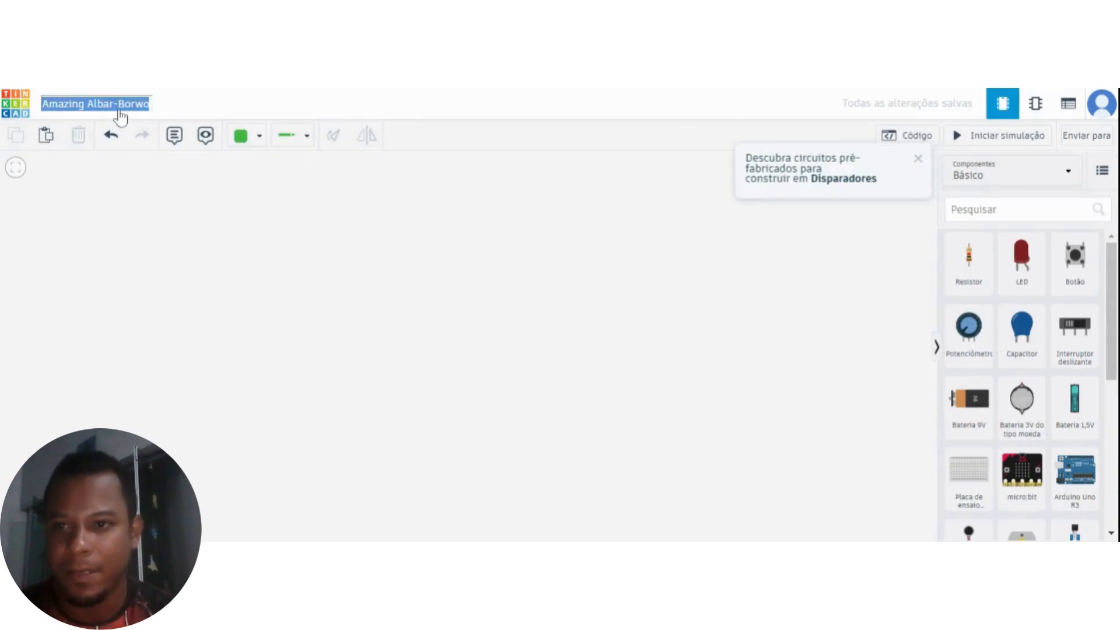
{"action": "type", "text": "Aula_teste"}
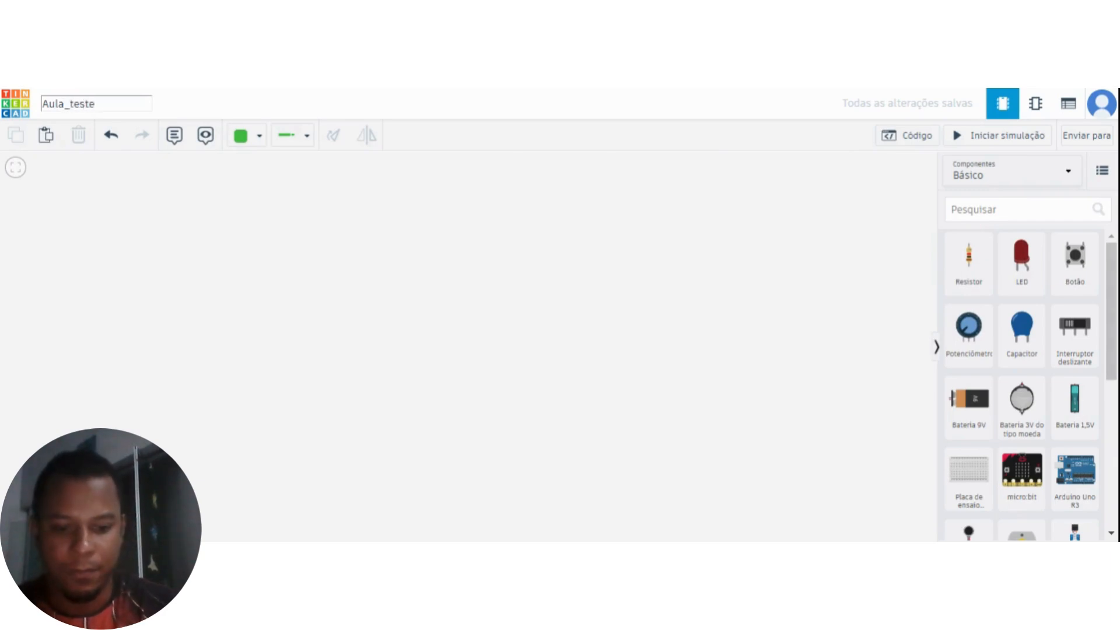
{"action": "type", "text": "_1"}
{"action": "left_click", "coordinate": [238, 238]}
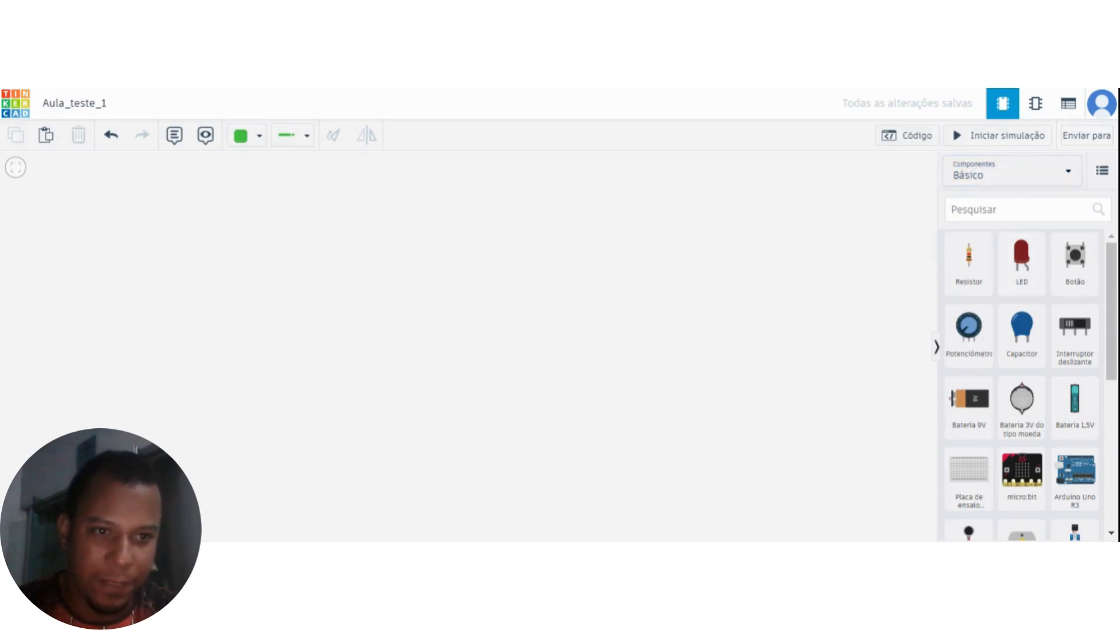
Browse the prebuilt circuit starters (Disparadores) in the Básico, Arduino and Todos categories.
{"action": "left_click", "coordinate": [1033, 177]}
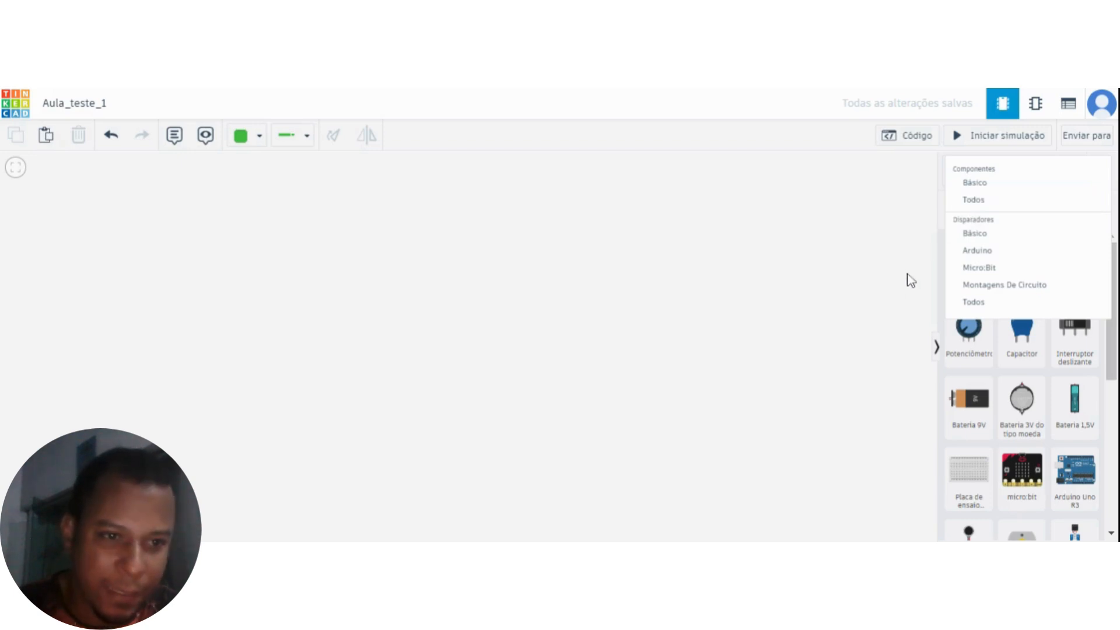
{"action": "left_click", "coordinate": [981, 240]}
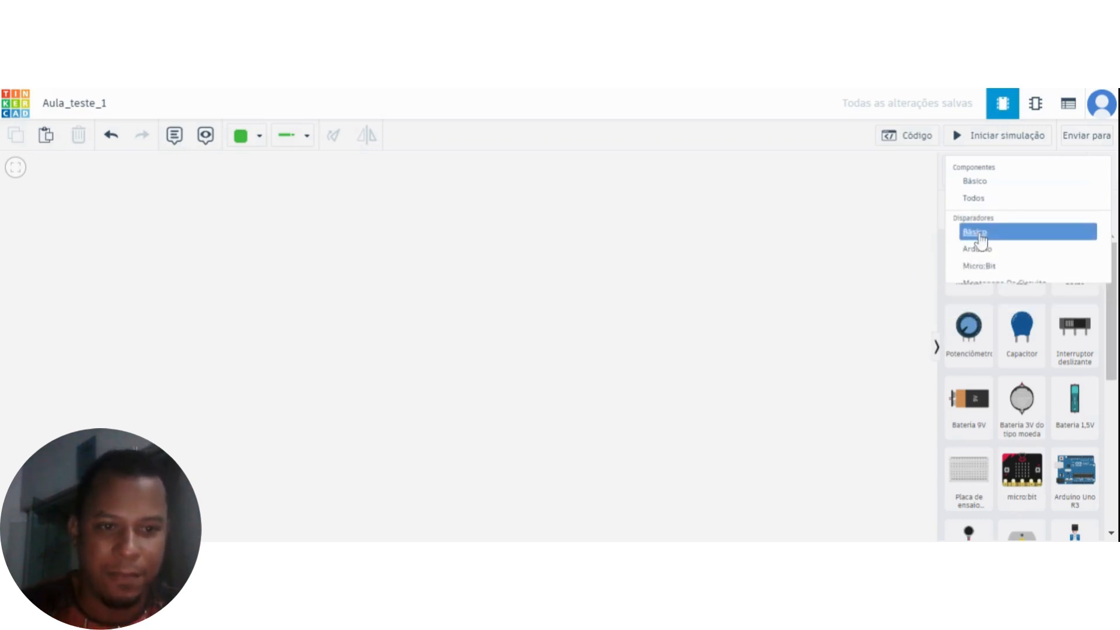
{"action": "left_click", "coordinate": [1018, 175]}
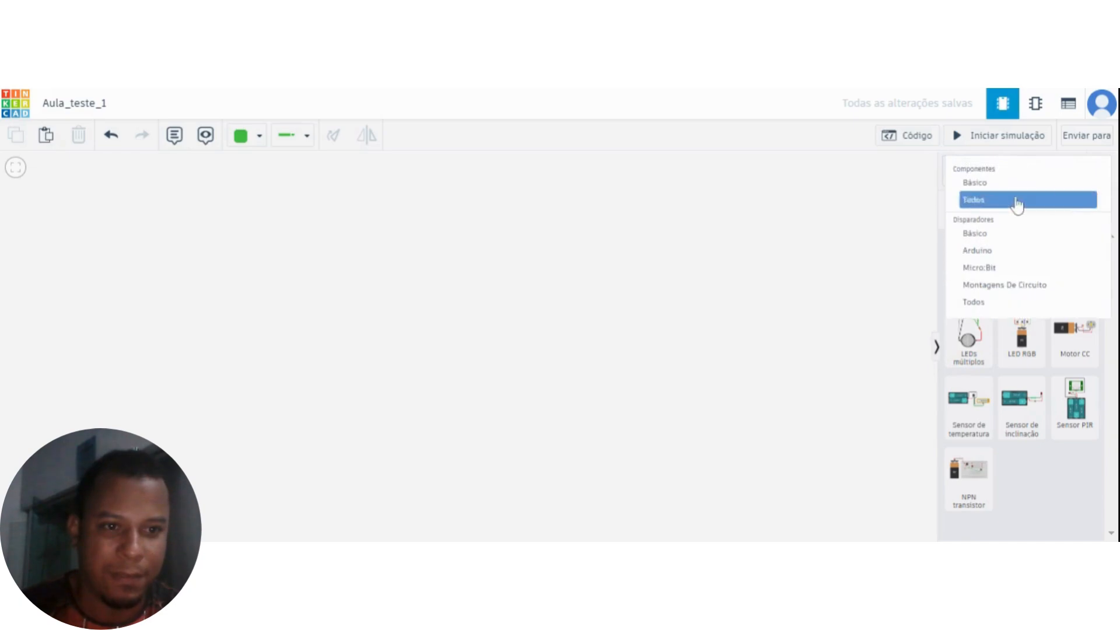
{"action": "left_click", "coordinate": [980, 251]}
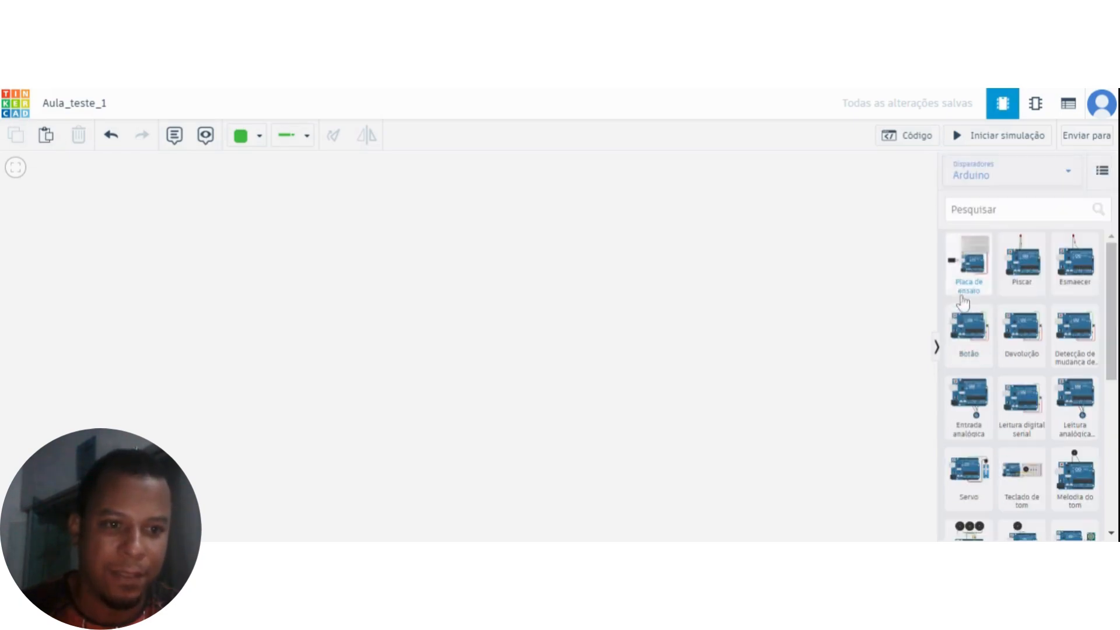
{"action": "left_click", "coordinate": [1021, 184]}
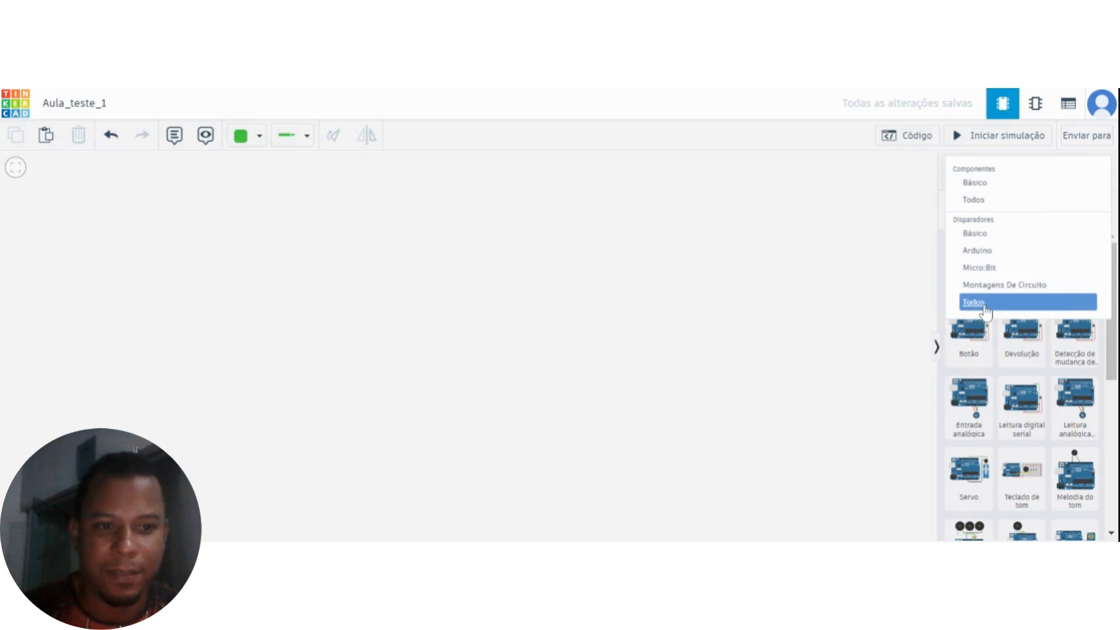
{"action": "left_click", "coordinate": [984, 305]}
{"action": "scroll", "coordinate": [1032, 292], "scroll_direction": "down", "scroll_amount": 8}
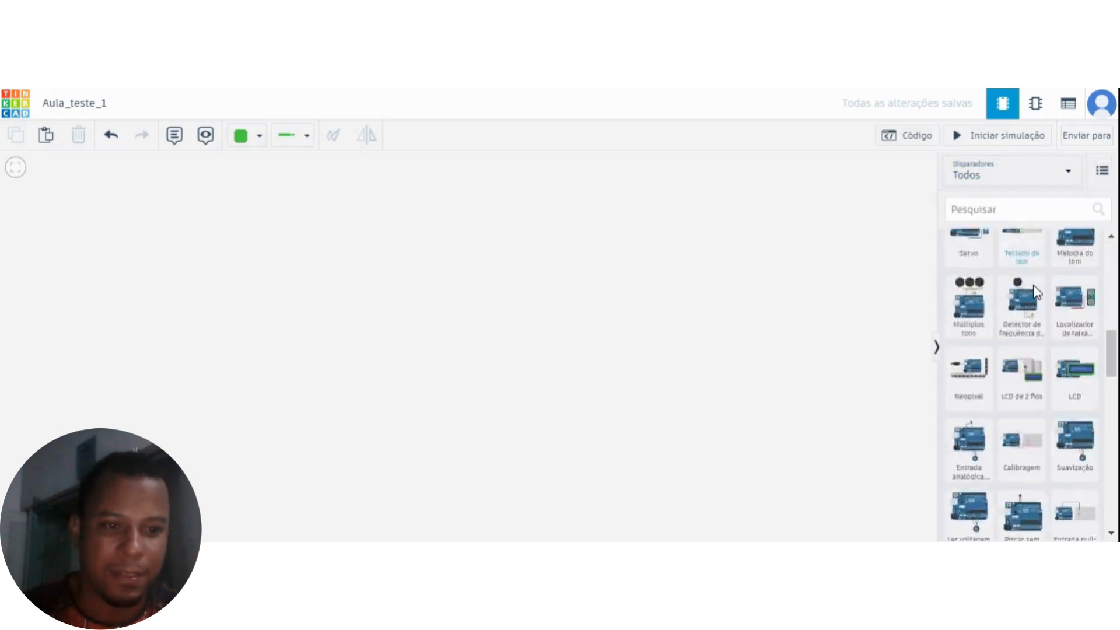
{"action": "scroll", "coordinate": [1034, 295], "scroll_direction": "down", "scroll_amount": 15}
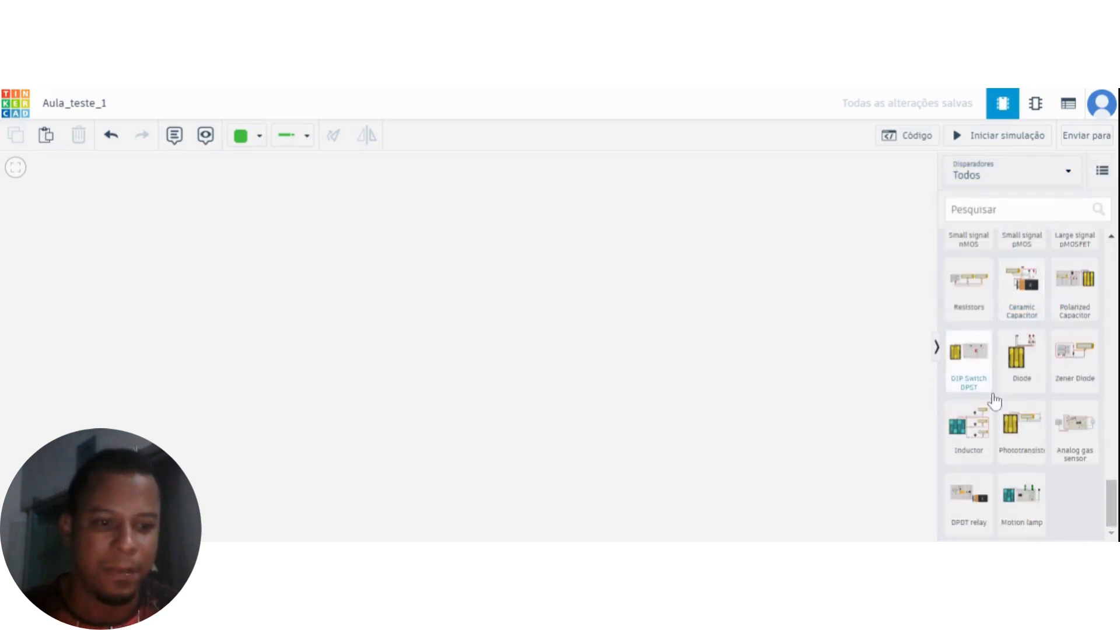
{"action": "scroll", "coordinate": [1004, 397], "scroll_direction": "up", "scroll_amount": 20}
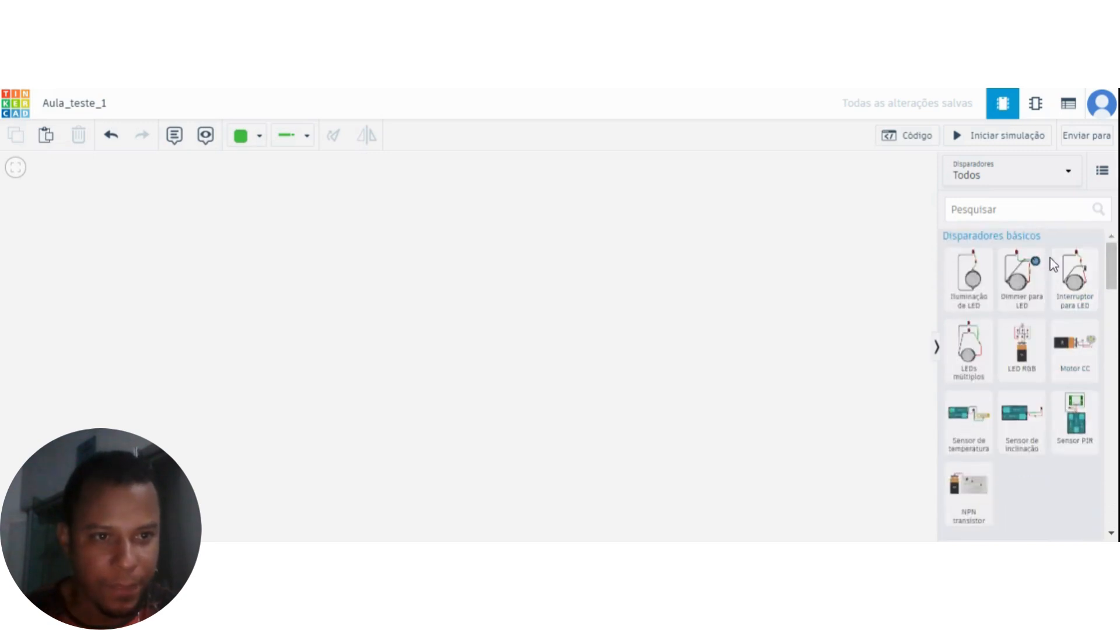
Set the library to show all components (Componentes, Todos) and look through the available parts.
{"action": "left_click", "coordinate": [1030, 175]}
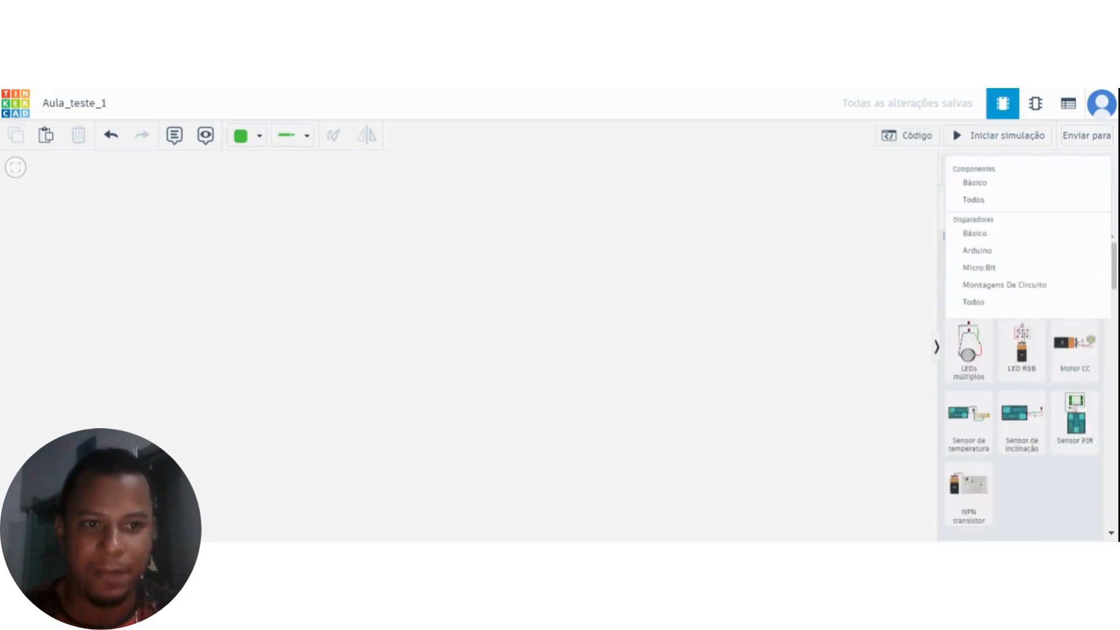
{"action": "left_click", "coordinate": [974, 200]}
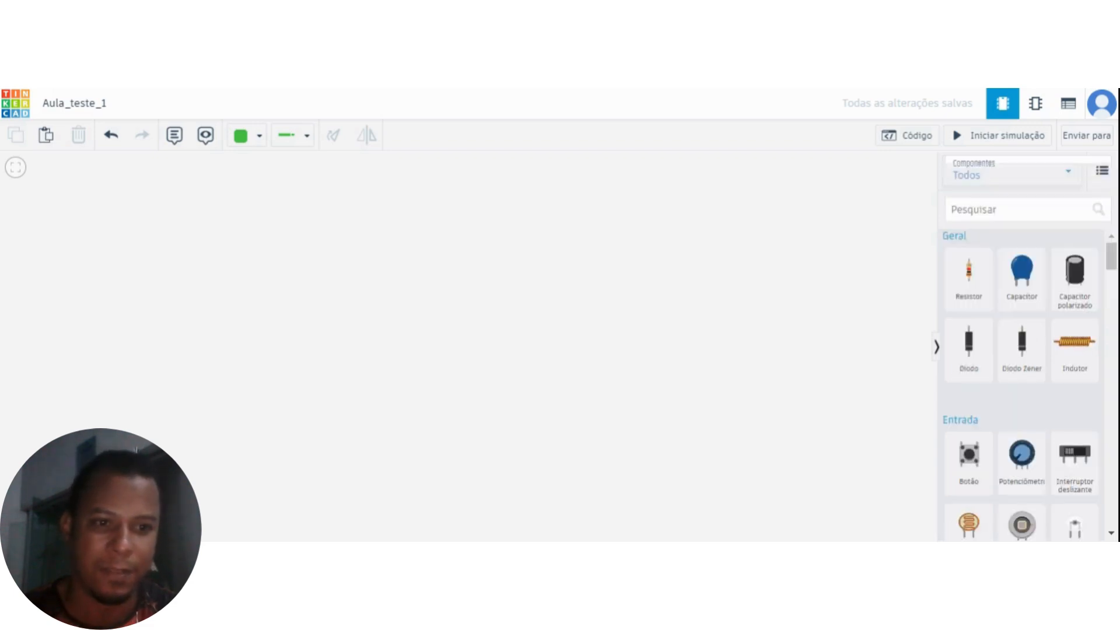
{"action": "scroll", "coordinate": [1027, 513], "scroll_direction": "down", "scroll_amount": 20}
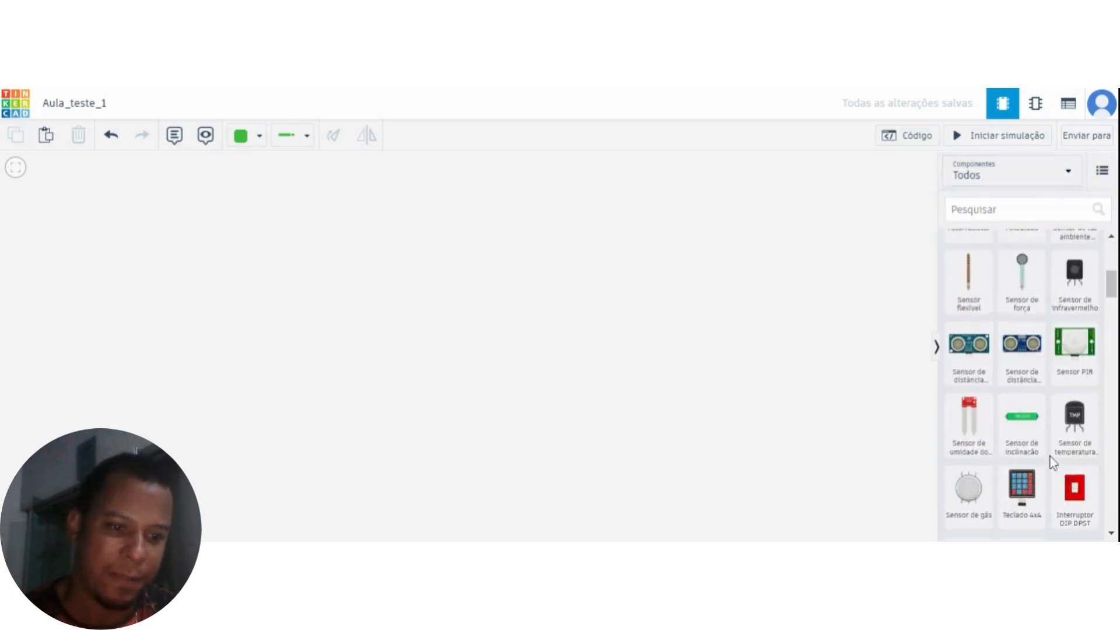
{"action": "scroll", "coordinate": [1056, 461], "scroll_direction": "down", "scroll_amount": 8}
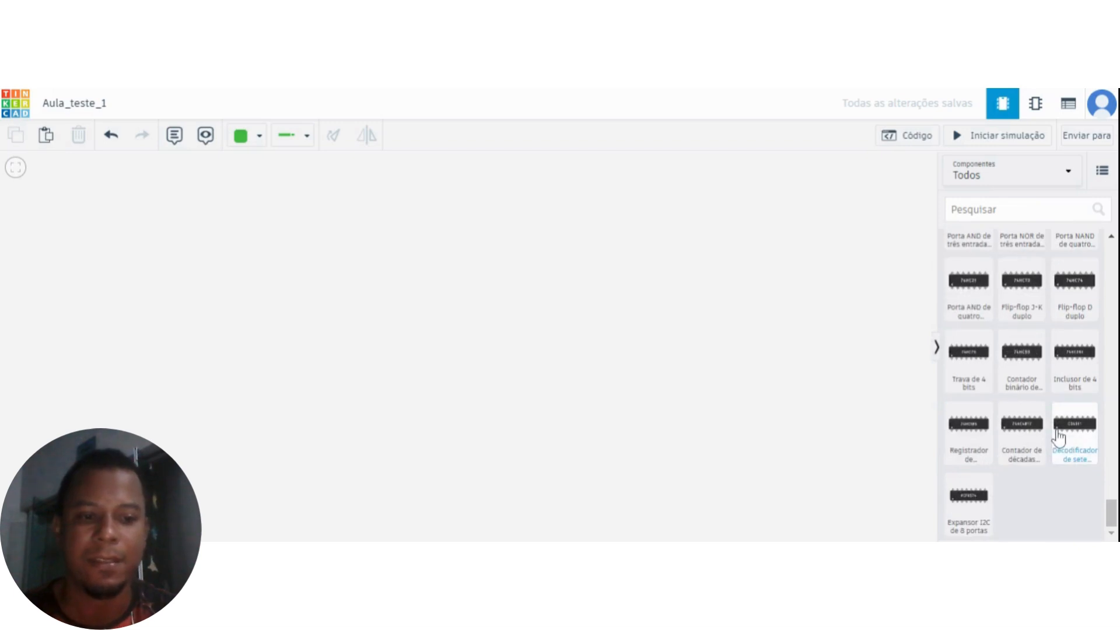
{"action": "scroll", "coordinate": [1059, 437], "scroll_direction": "up", "scroll_amount": 10}
{"action": "scroll", "coordinate": [1072, 418], "scroll_direction": "up", "scroll_amount": 10}
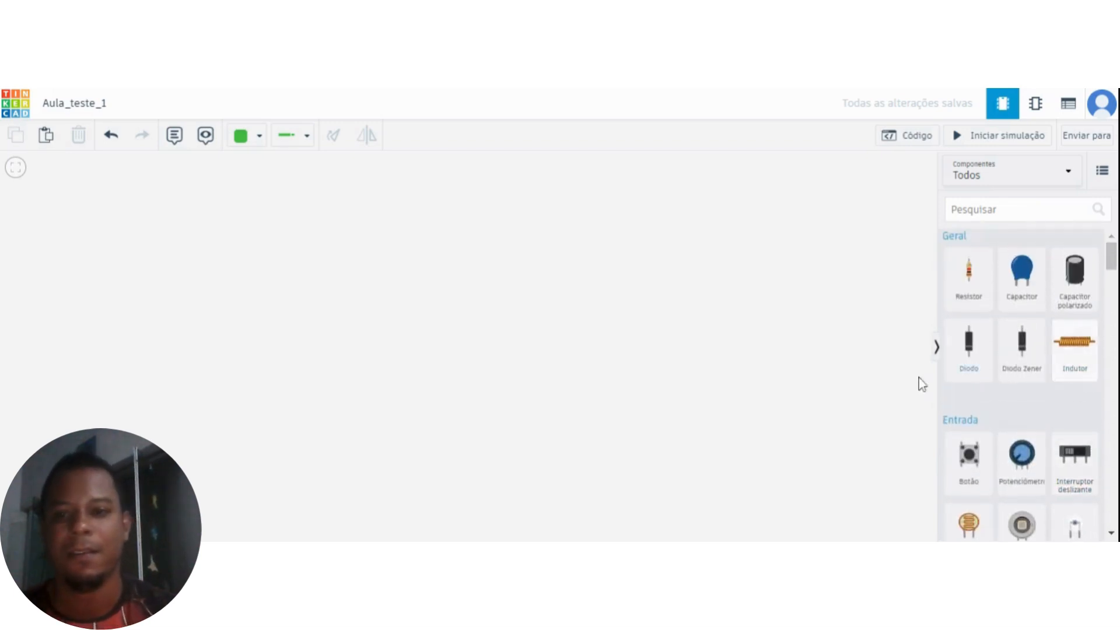
{"action": "scroll", "coordinate": [995, 415], "scroll_direction": "down", "scroll_amount": 3}
{"action": "scroll", "coordinate": [1011, 411], "scroll_direction": "down", "scroll_amount": 2}
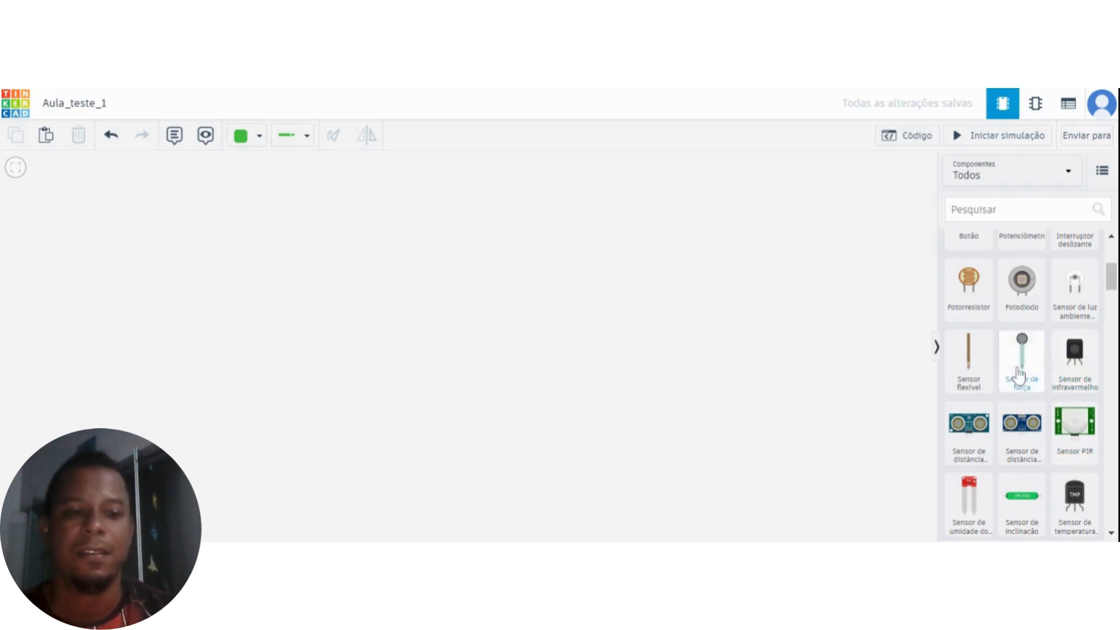
{"action": "scroll", "coordinate": [1019, 374], "scroll_direction": "up", "scroll_amount": 5}
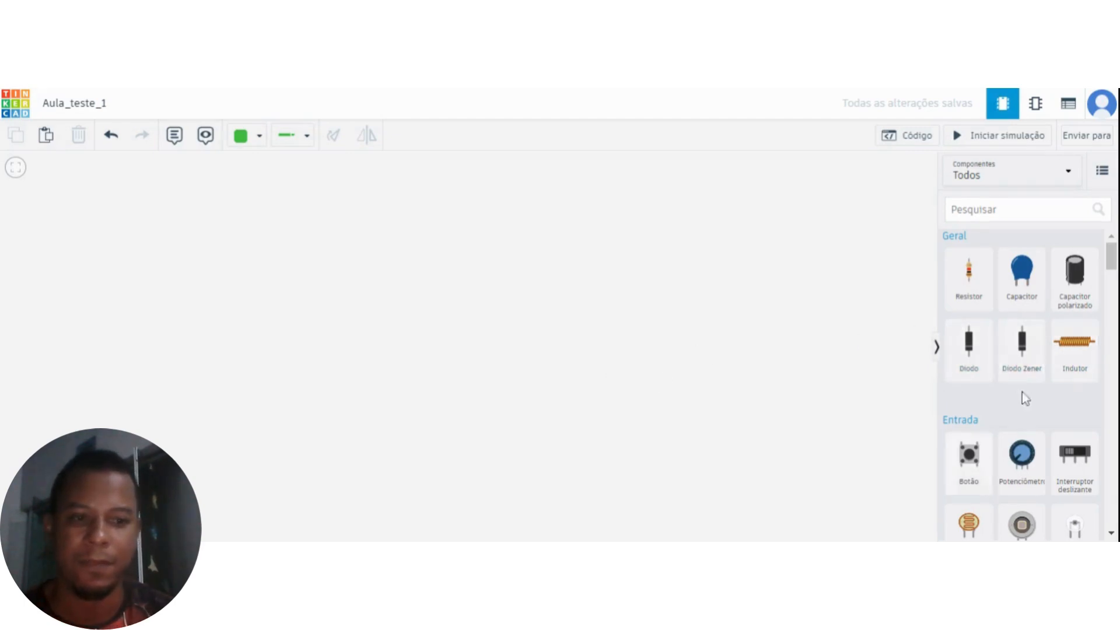
{"action": "scroll", "coordinate": [1025, 399], "scroll_direction": "down", "scroll_amount": 2}
{"action": "scroll", "coordinate": [999, 381], "scroll_direction": "down", "scroll_amount": 3}
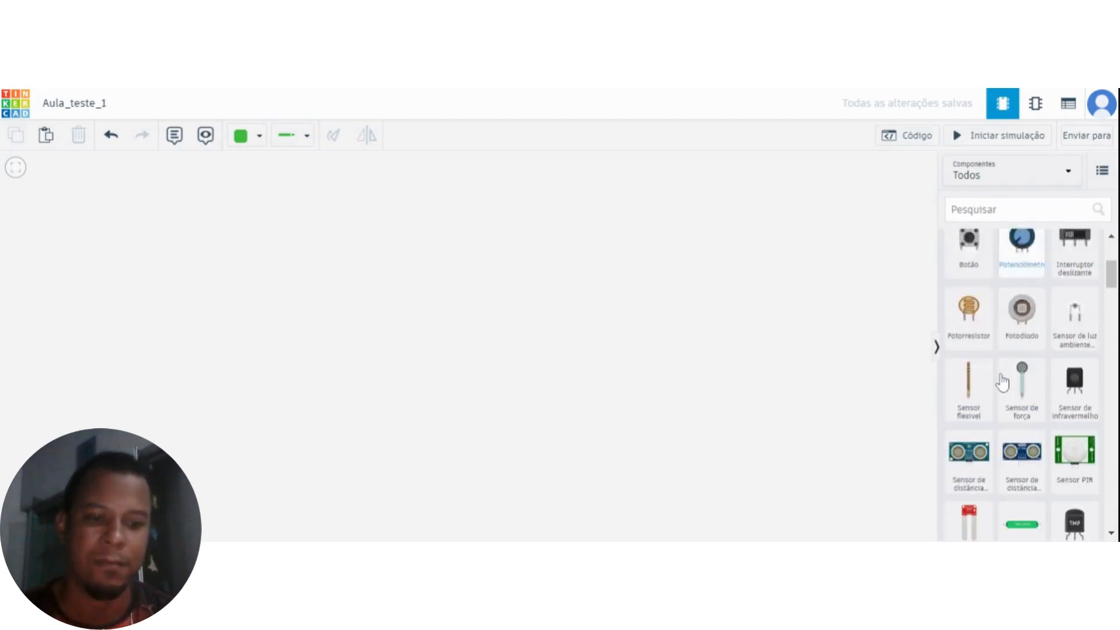
Place an Arduino Uno R3 from the Microcontroladores components in the workspace and reposition it near the centre.
{"action": "scroll", "coordinate": [1002, 382], "scroll_direction": "down", "scroll_amount": 2}
{"action": "scroll", "coordinate": [991, 392], "scroll_direction": "up", "scroll_amount": 3}
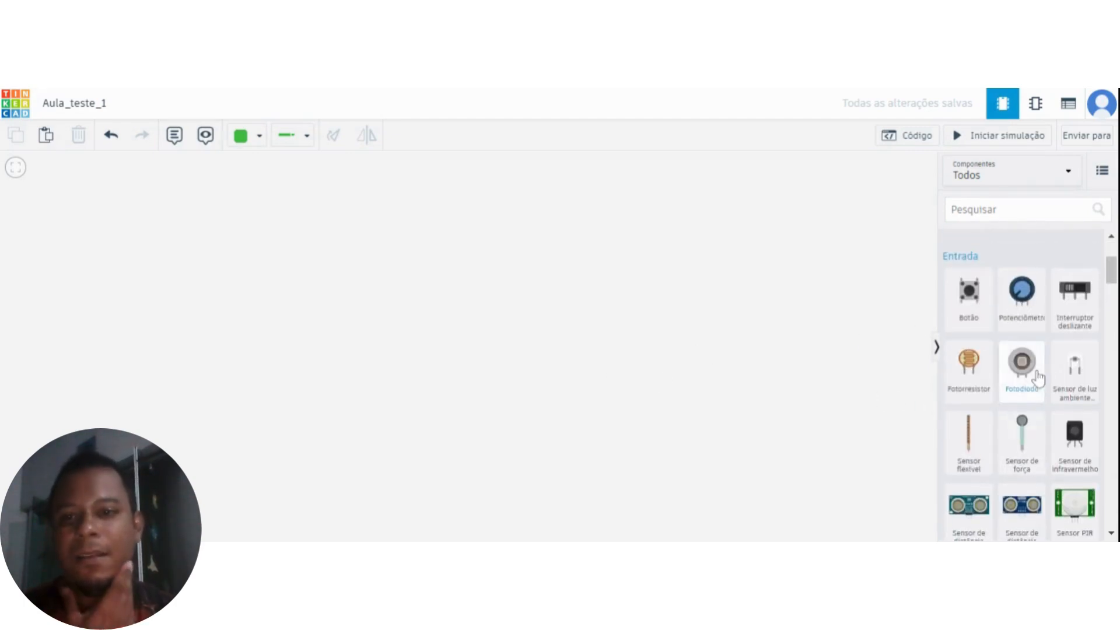
{"action": "scroll", "coordinate": [997, 357], "scroll_direction": "down", "scroll_amount": 4}
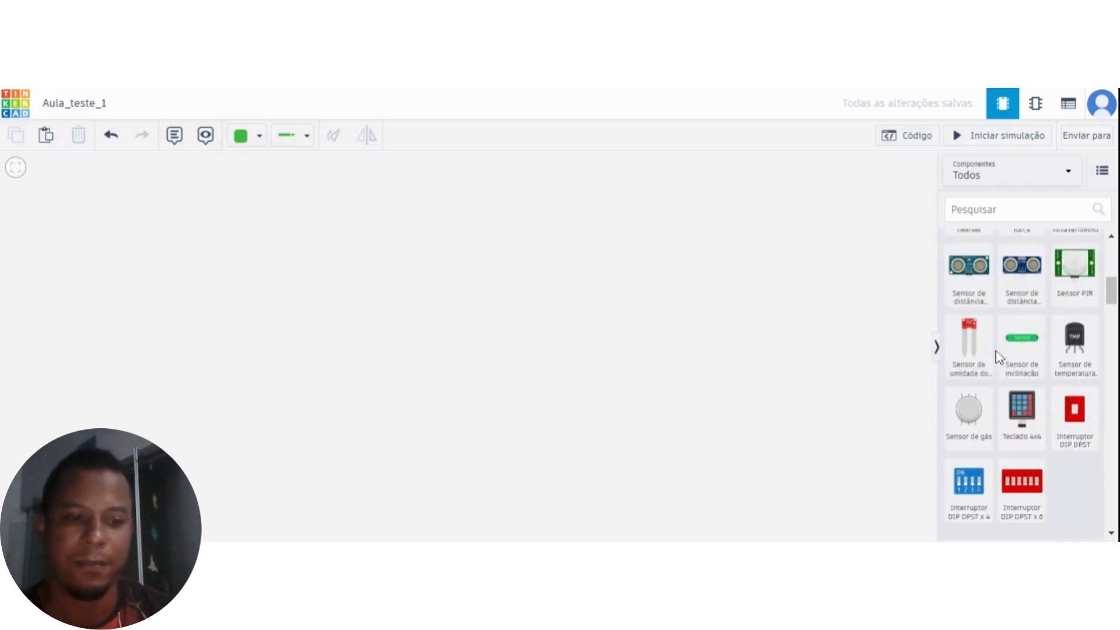
{"action": "scroll", "coordinate": [1013, 347], "scroll_direction": "down", "scroll_amount": 6}
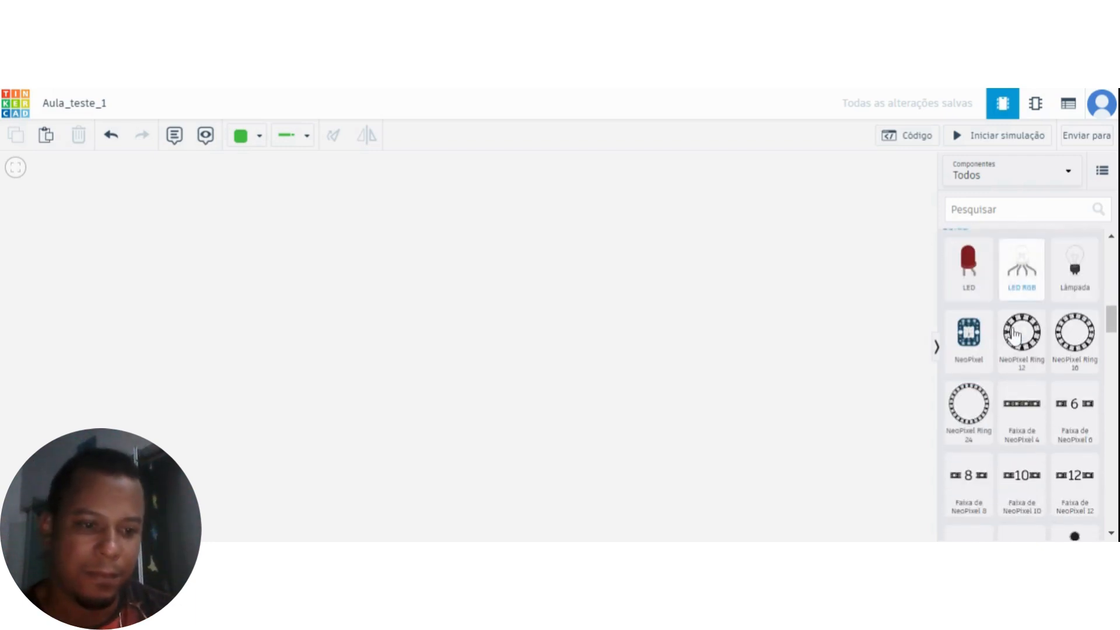
{"action": "scroll", "coordinate": [997, 353], "scroll_direction": "down", "scroll_amount": 6}
{"action": "scroll", "coordinate": [998, 351], "scroll_direction": "up", "scroll_amount": 1}
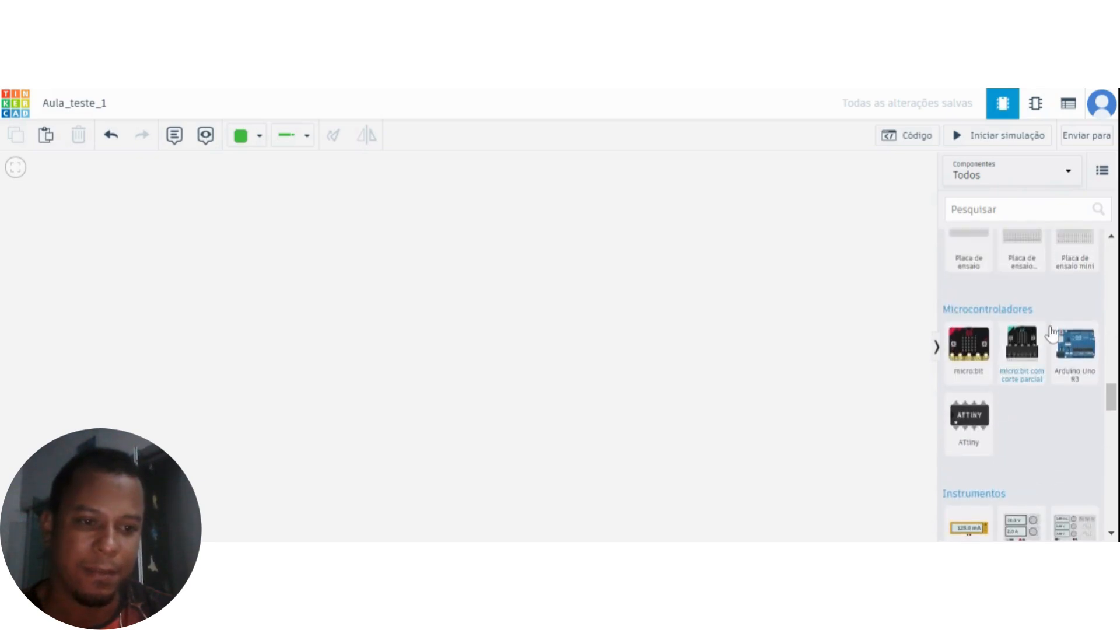
{"action": "left_click_drag", "start_coordinate": [1076, 354], "coordinate": [355, 351]}
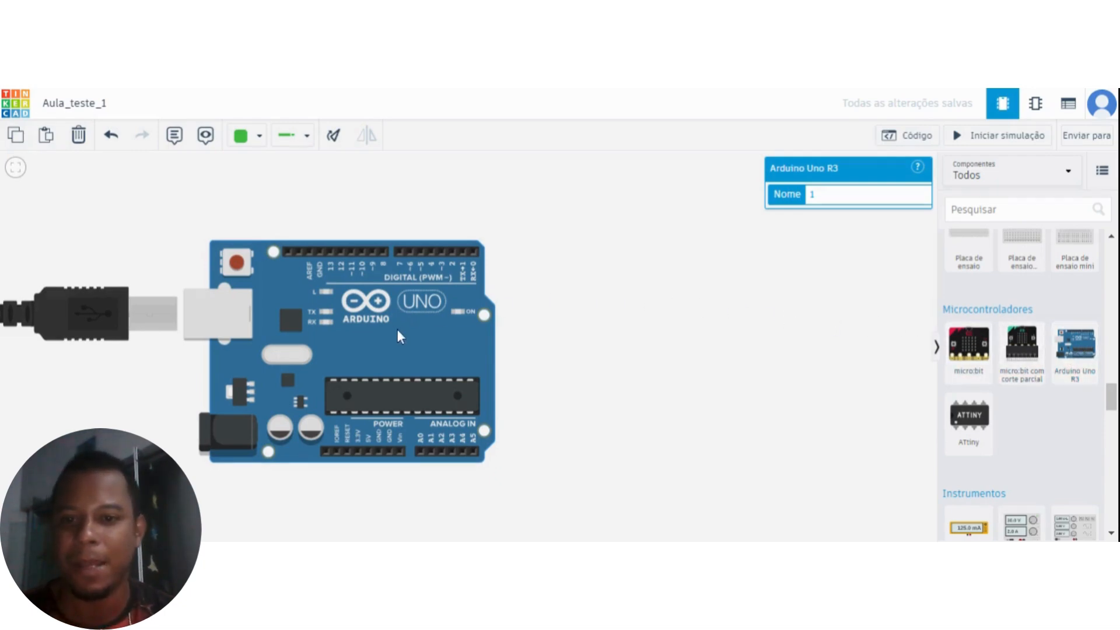
{"action": "left_click_drag", "start_coordinate": [397, 329], "coordinate": [524, 351]}
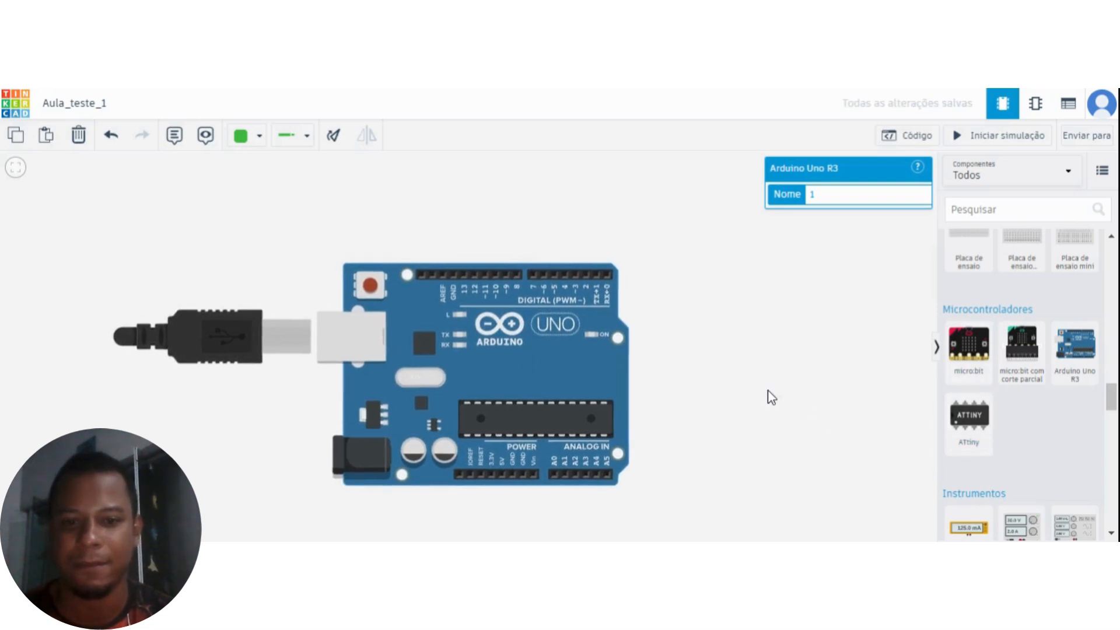
Examine the Arduino Uno board up close, including its digital, power and analog pin headers.
{"action": "scroll", "coordinate": [705, 394], "scroll_direction": "up", "scroll_amount": 1}
{"action": "scroll", "coordinate": [688, 369], "scroll_direction": "down", "scroll_amount": 1}
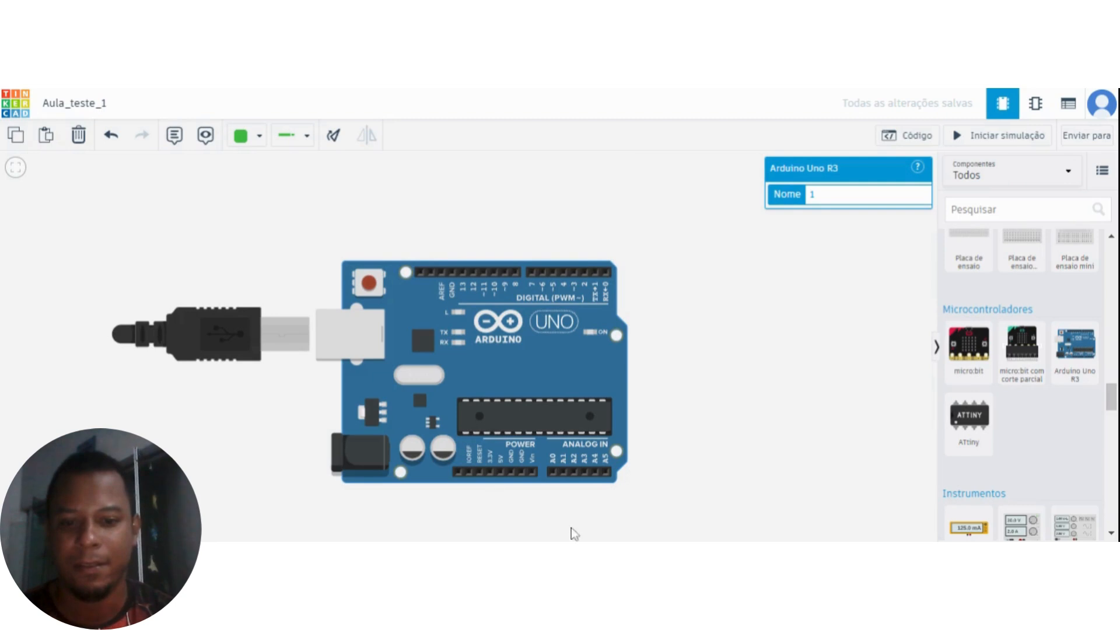
{"action": "scroll", "coordinate": [474, 320], "scroll_direction": "up", "scroll_amount": 5}
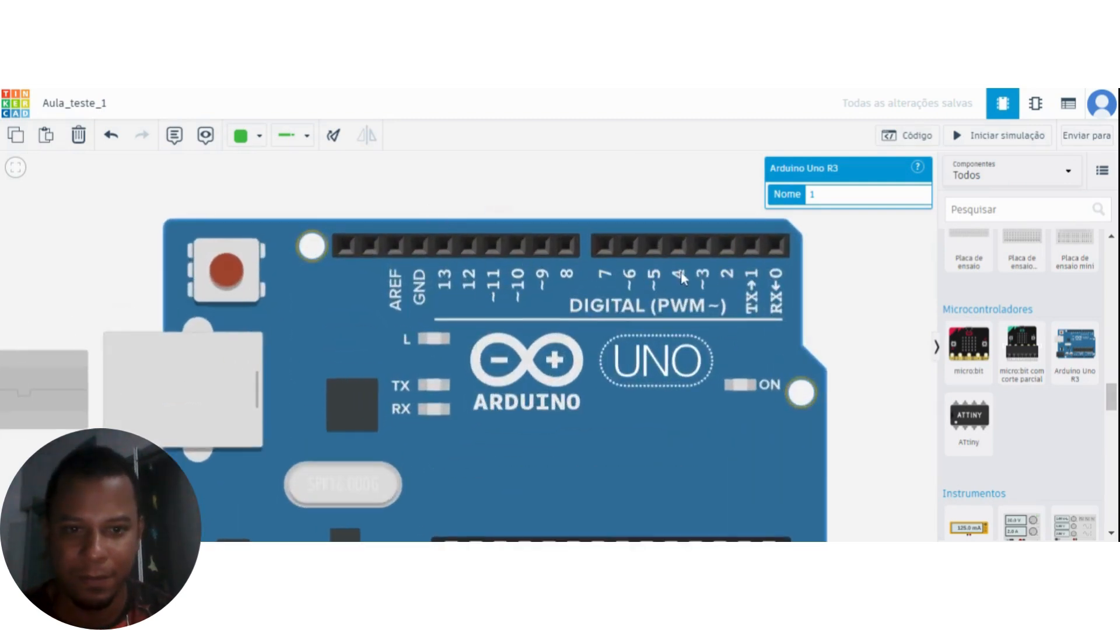
{"action": "scroll", "coordinate": [724, 268], "scroll_direction": "down", "scroll_amount": 3}
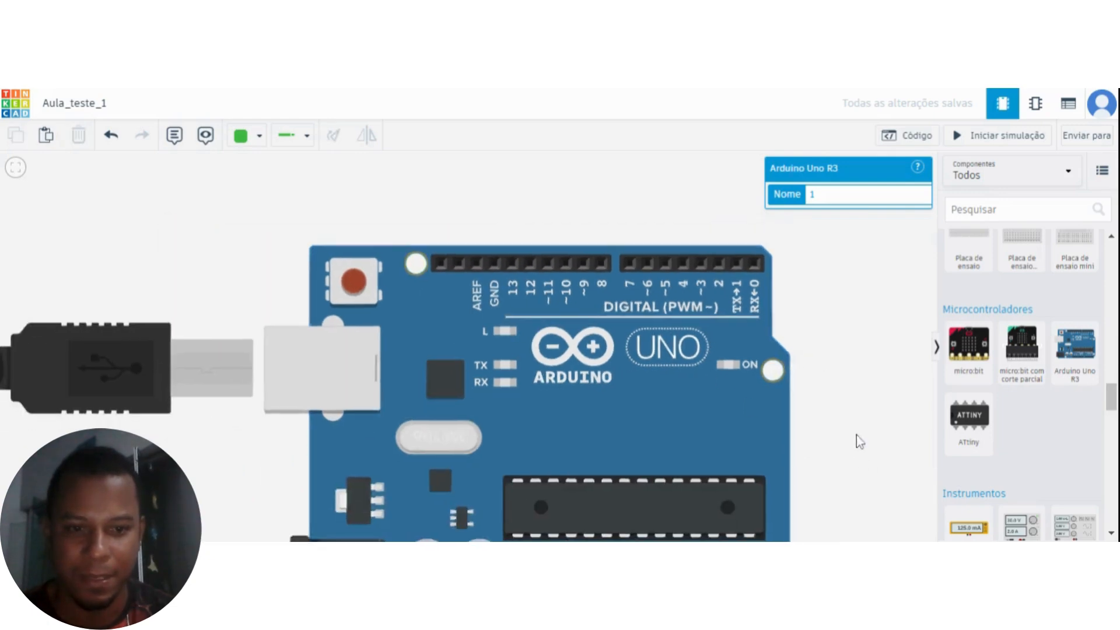
{"action": "left_click_drag", "start_coordinate": [855, 437], "coordinate": [820, 312]}
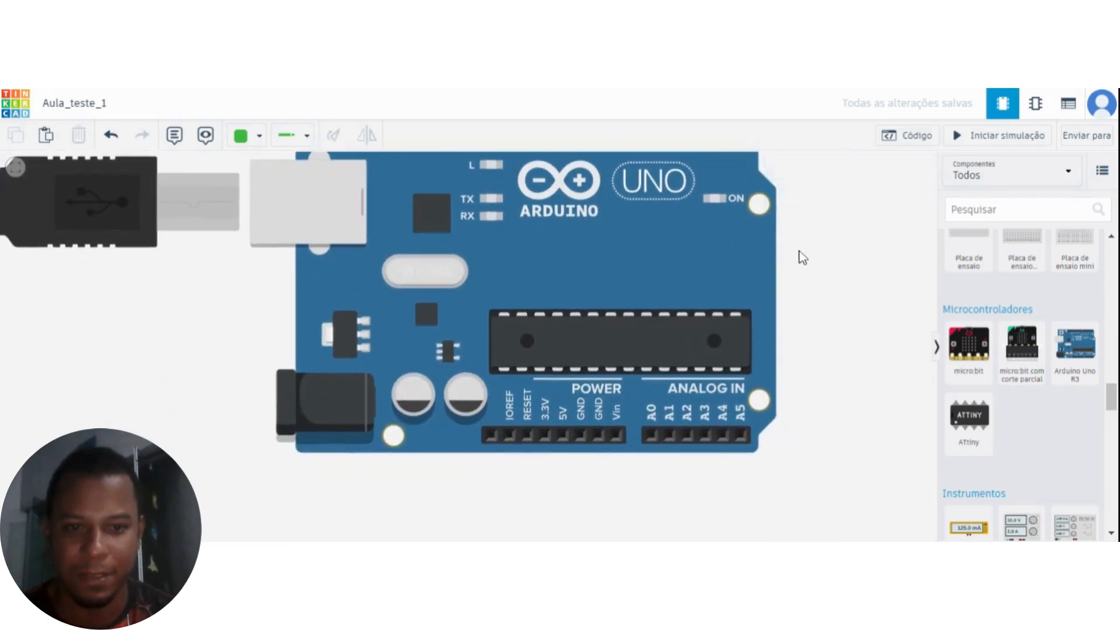
{"action": "left_click_drag", "start_coordinate": [802, 257], "coordinate": [785, 397]}
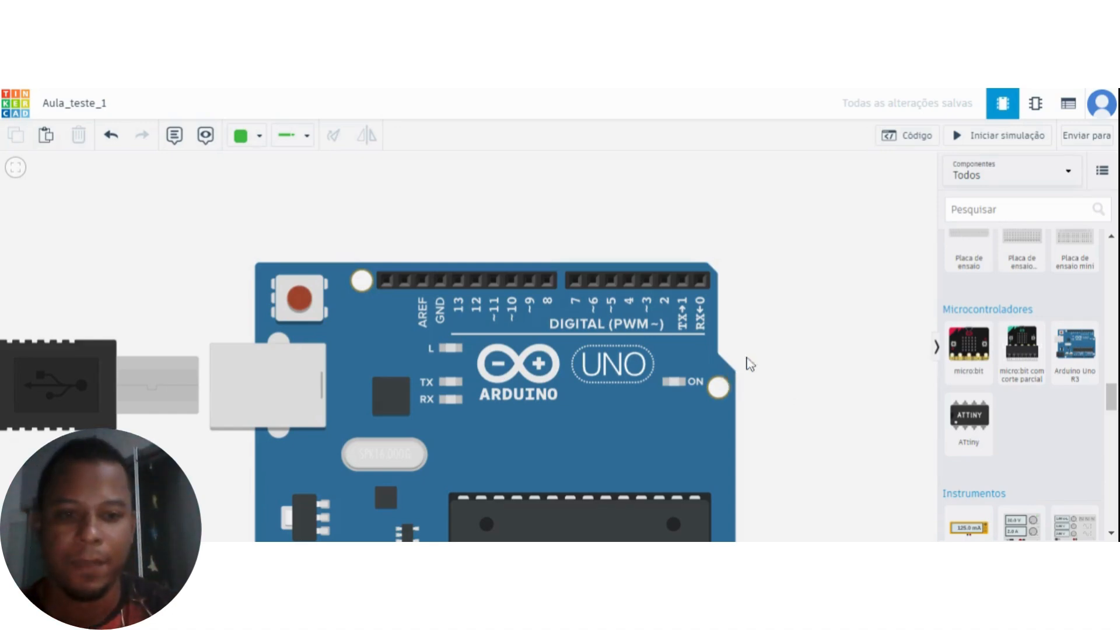
{"action": "left_click_drag", "start_coordinate": [750, 365], "coordinate": [729, 414]}
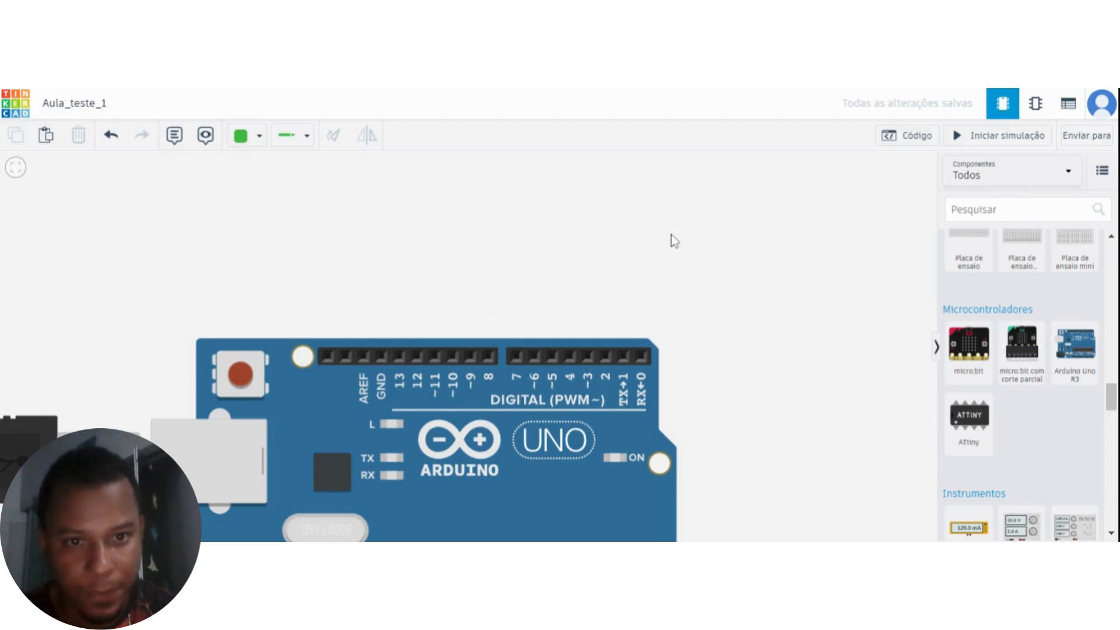
{"action": "left_click_drag", "start_coordinate": [675, 241], "coordinate": [692, 257]}
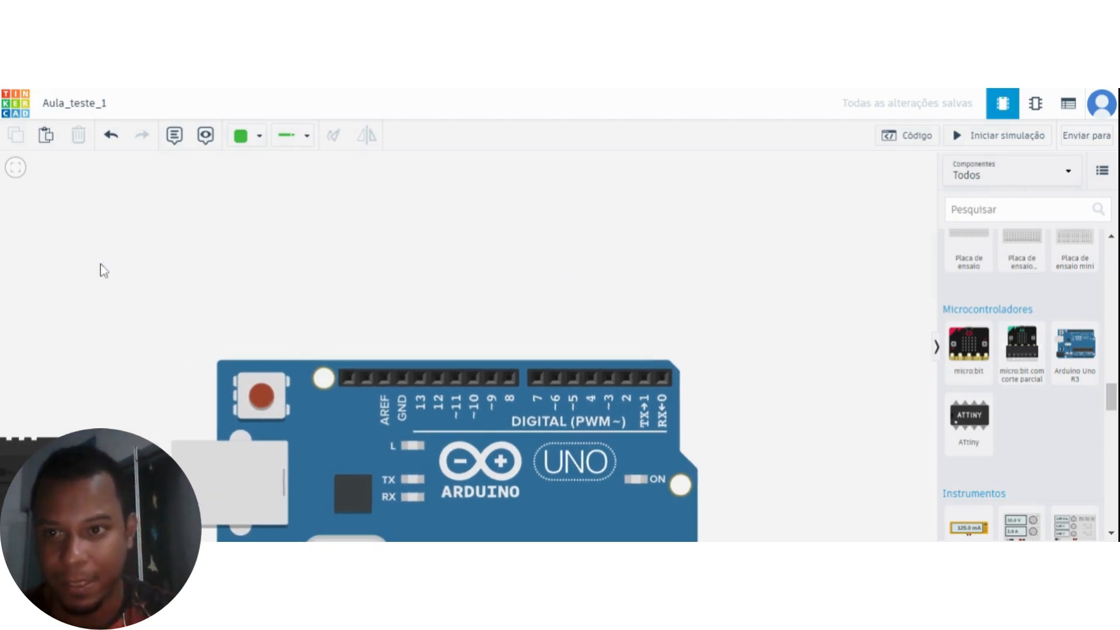
Add an annotation note in the empty area above the Arduino's digital pins and move it closer to the board.
{"action": "left_click", "coordinate": [176, 139]}
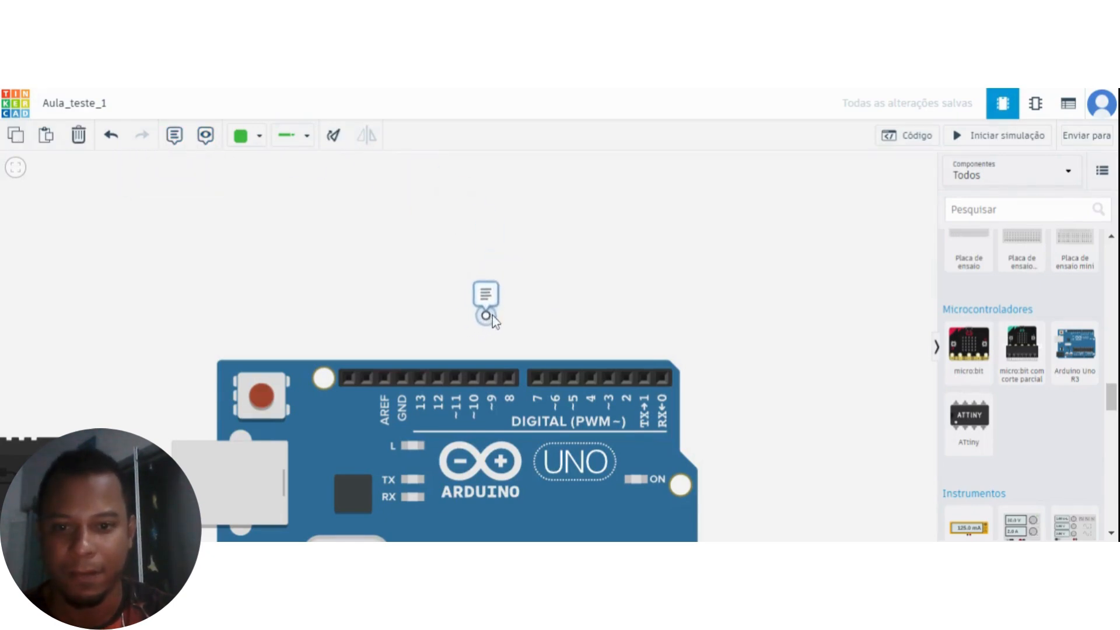
{"action": "left_click", "coordinate": [474, 281]}
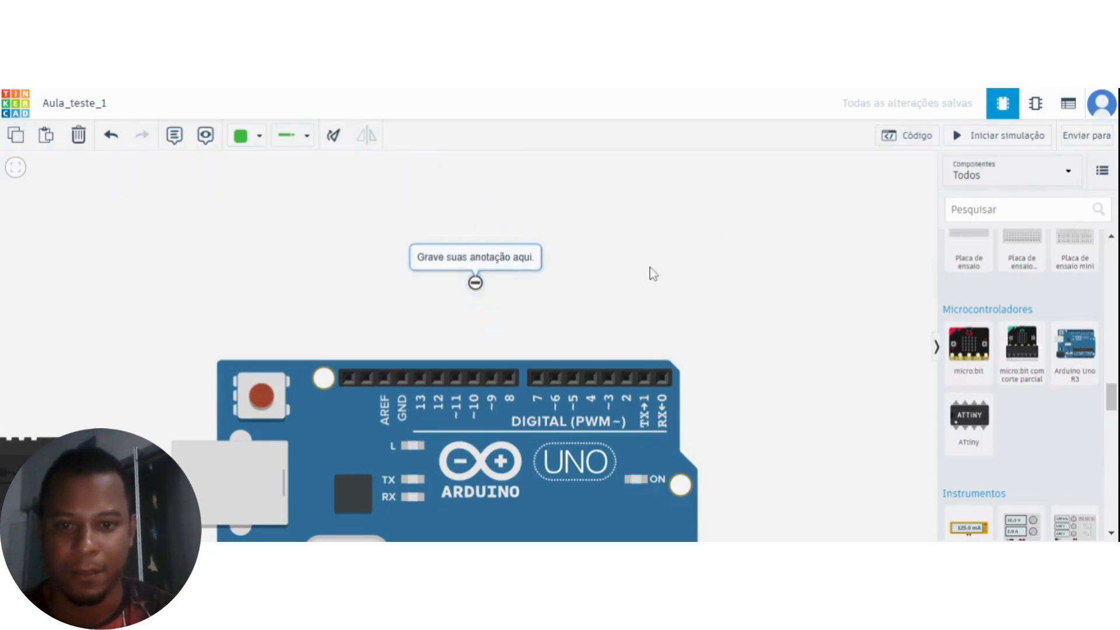
{"action": "left_click_drag", "start_coordinate": [804, 388], "coordinate": [843, 393]}
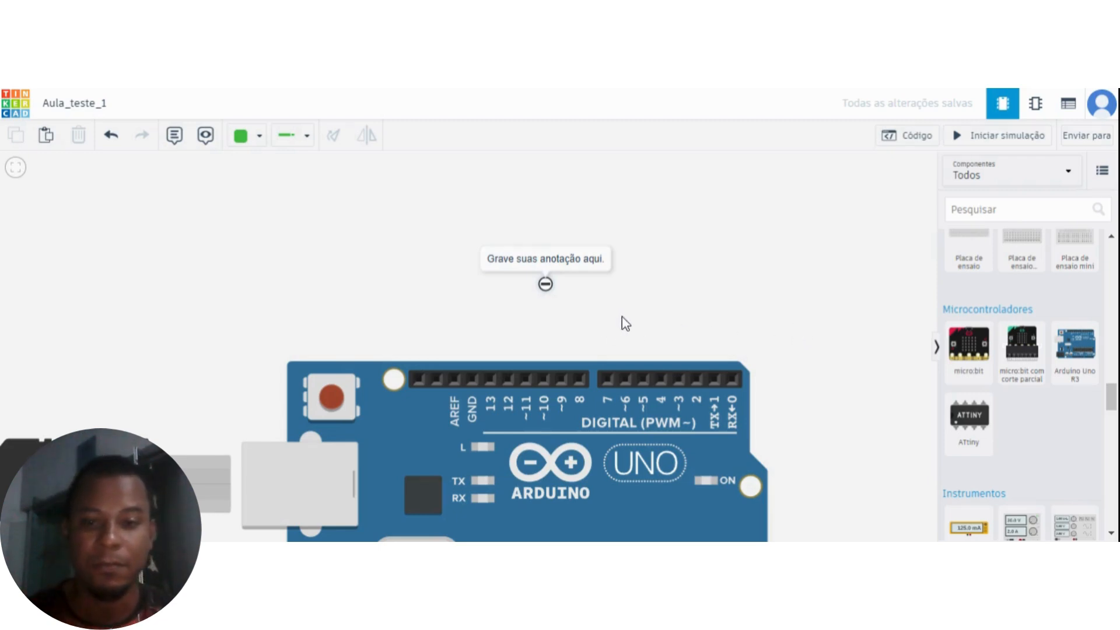
{"action": "scroll", "coordinate": [646, 316], "scroll_direction": "up", "scroll_amount": 3}
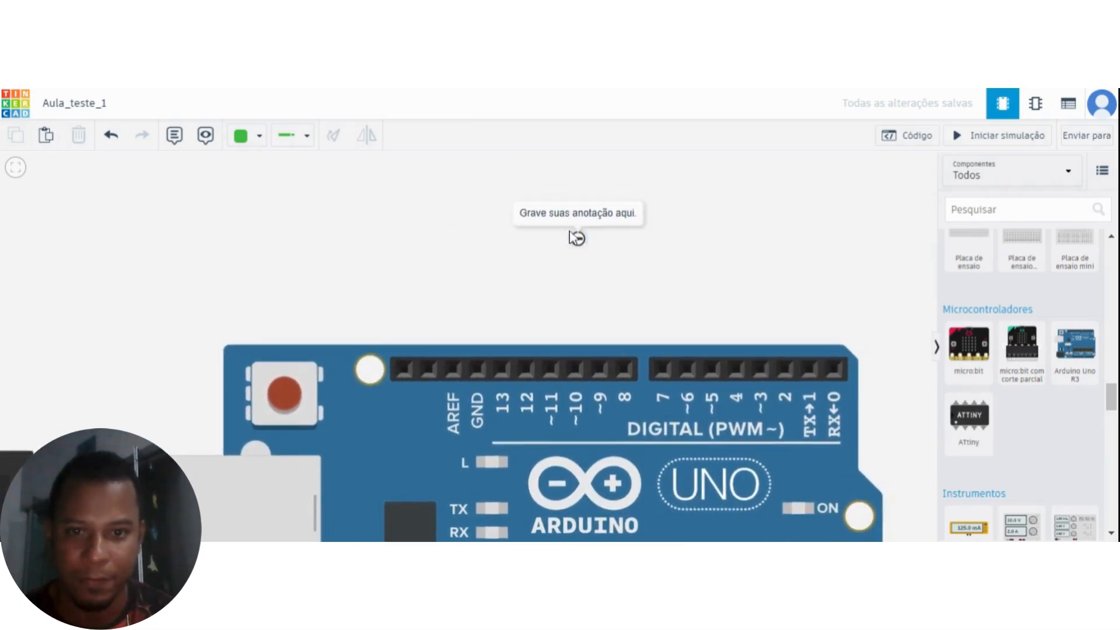
{"action": "left_click_drag", "start_coordinate": [578, 239], "coordinate": [600, 288]}
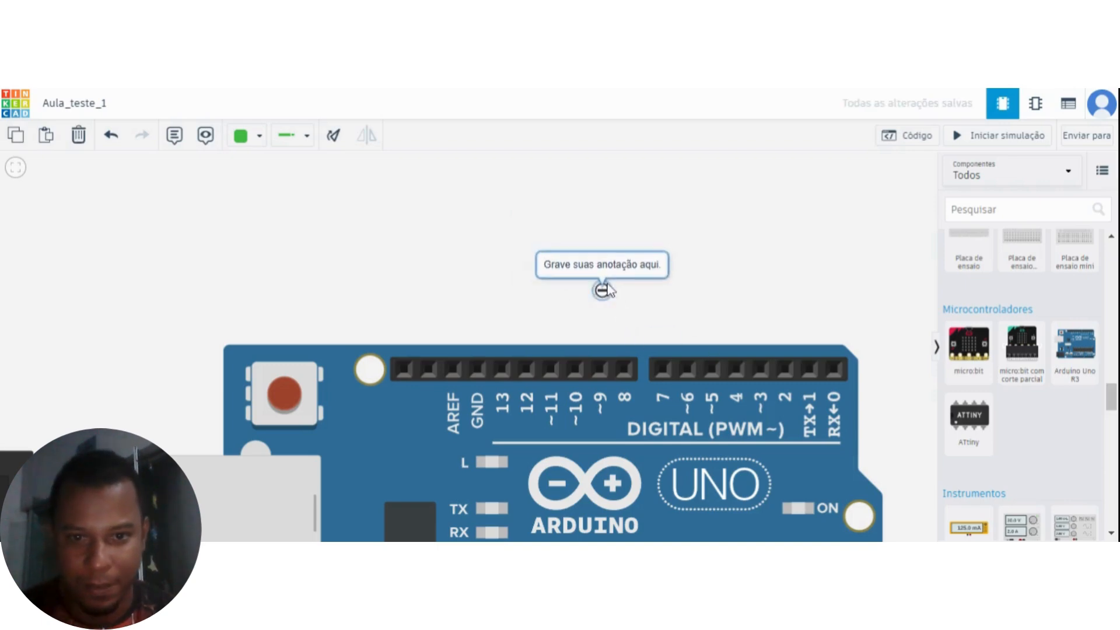
Set the note's text to Entrada/Saída and move the note just above the gap between digital pins 8 and 7.
{"action": "double_click", "coordinate": [600, 268]}
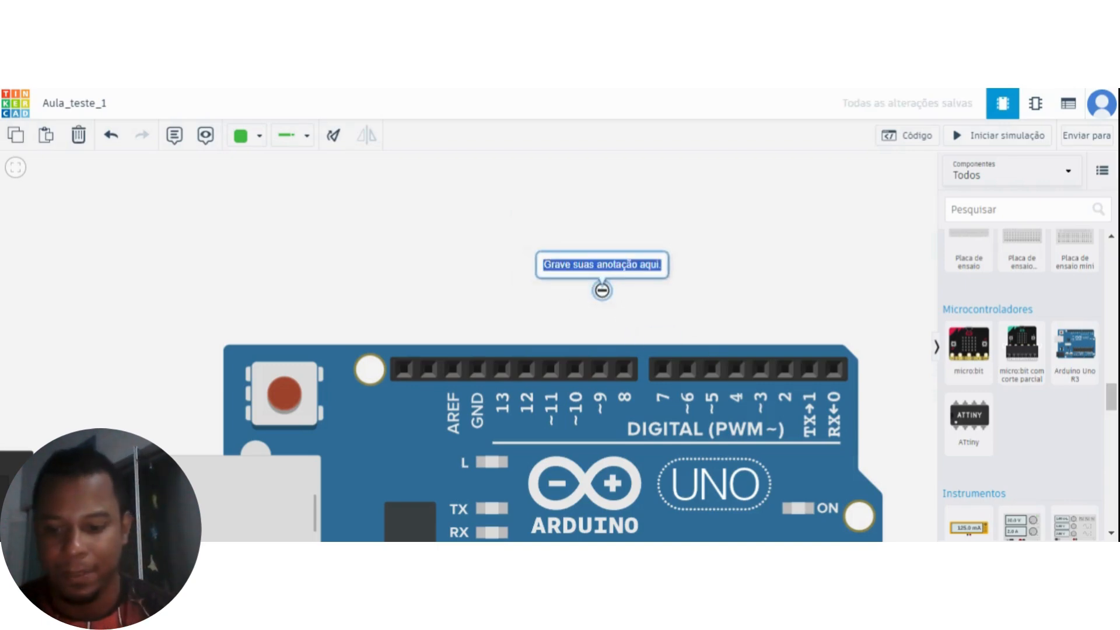
{"action": "type", "text": "Entrada"}
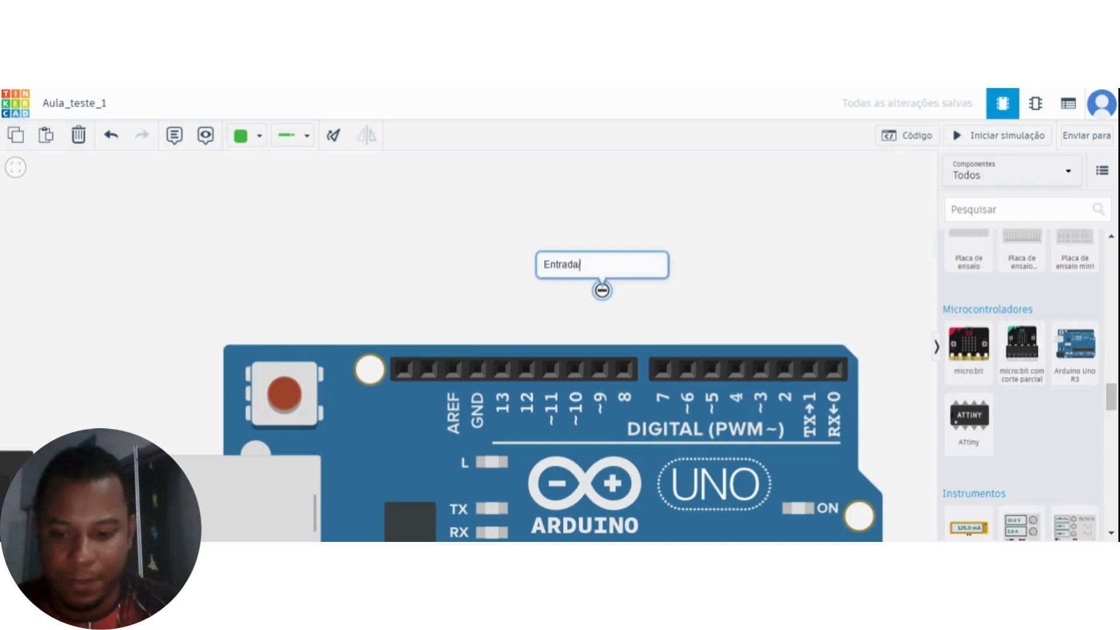
{"action": "type", "text": "/Sáida"}
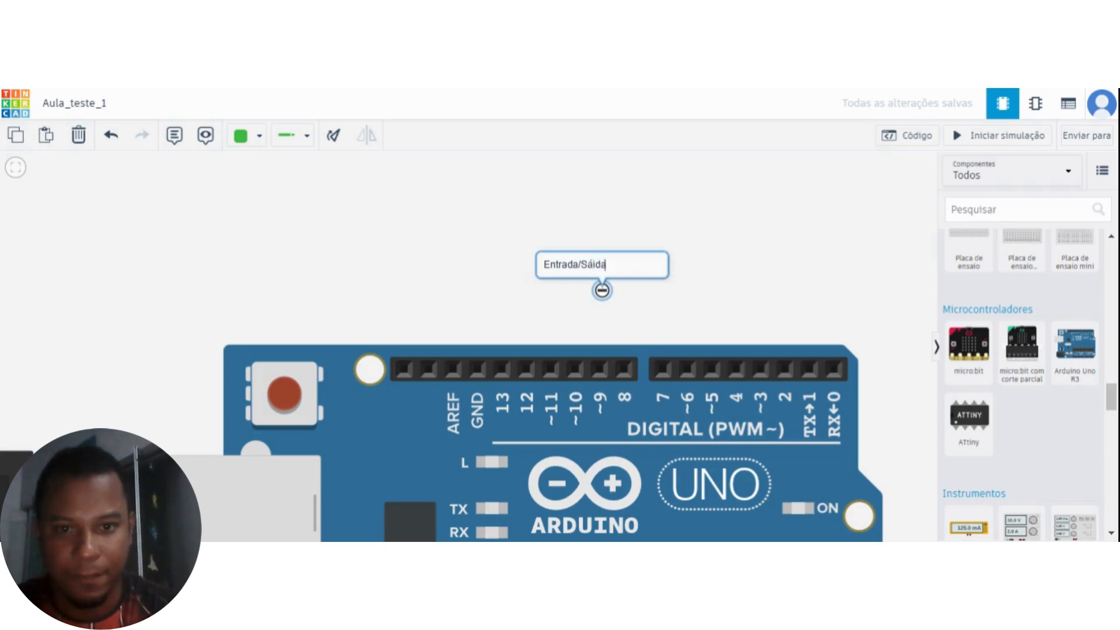
{"action": "key", "text": "BackSpace"}
{"action": "key", "text": "BackSpace"}
{"action": "key", "text": "BackSpace"}
{"action": "key", "text": "BackSpace"}
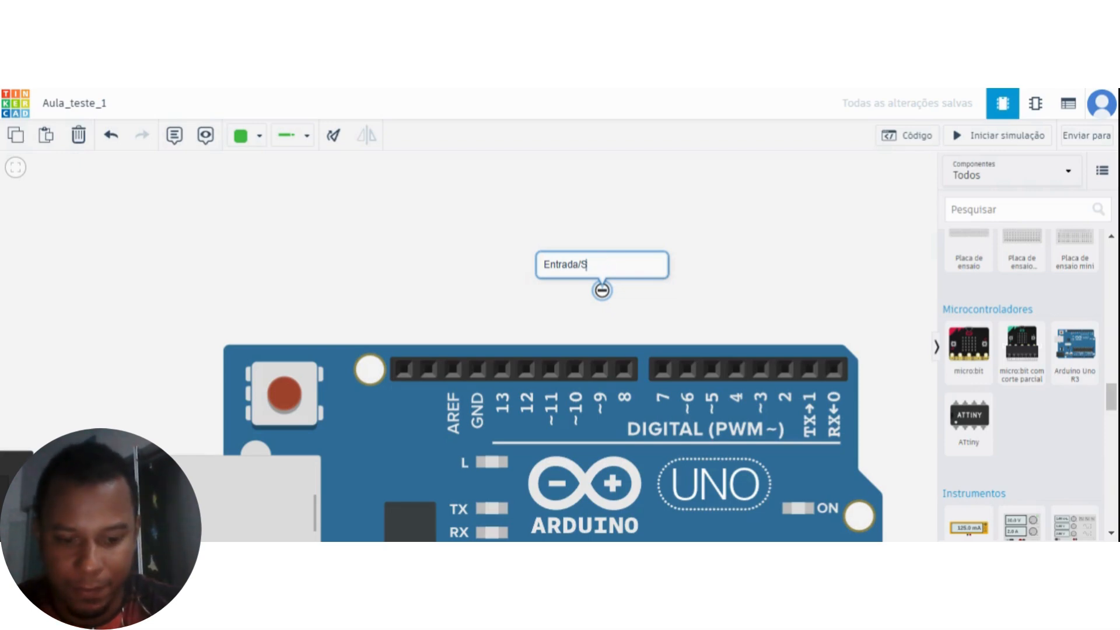
{"action": "type", "text": "aída"}
{"action": "left_click", "coordinate": [754, 263]}
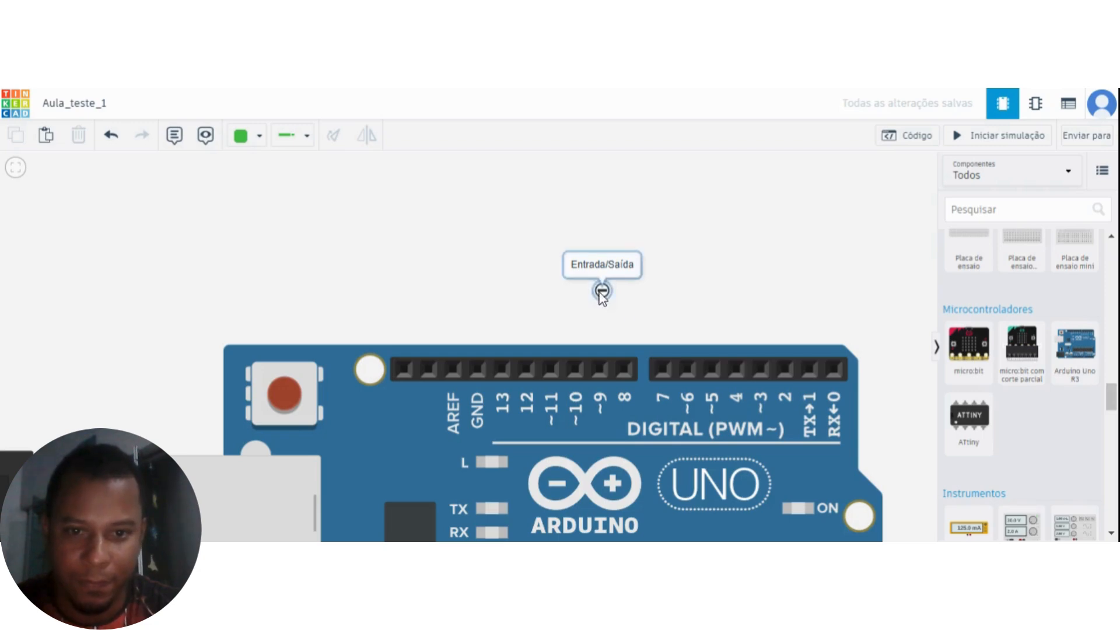
{"action": "left_click_drag", "start_coordinate": [601, 291], "coordinate": [634, 328]}
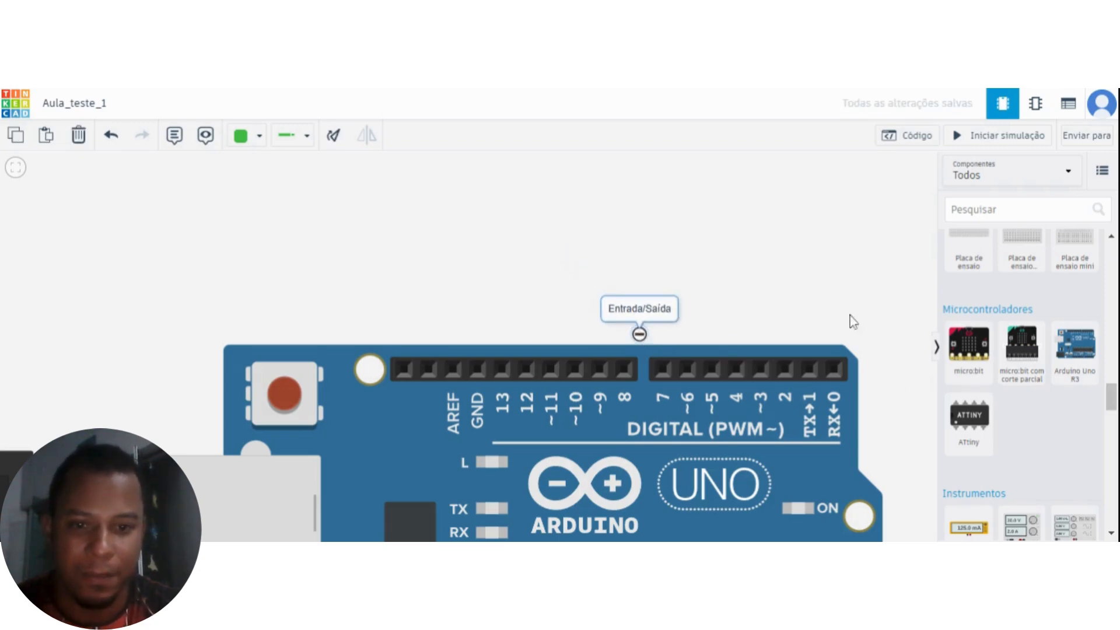
{"action": "left_click", "coordinate": [811, 294]}
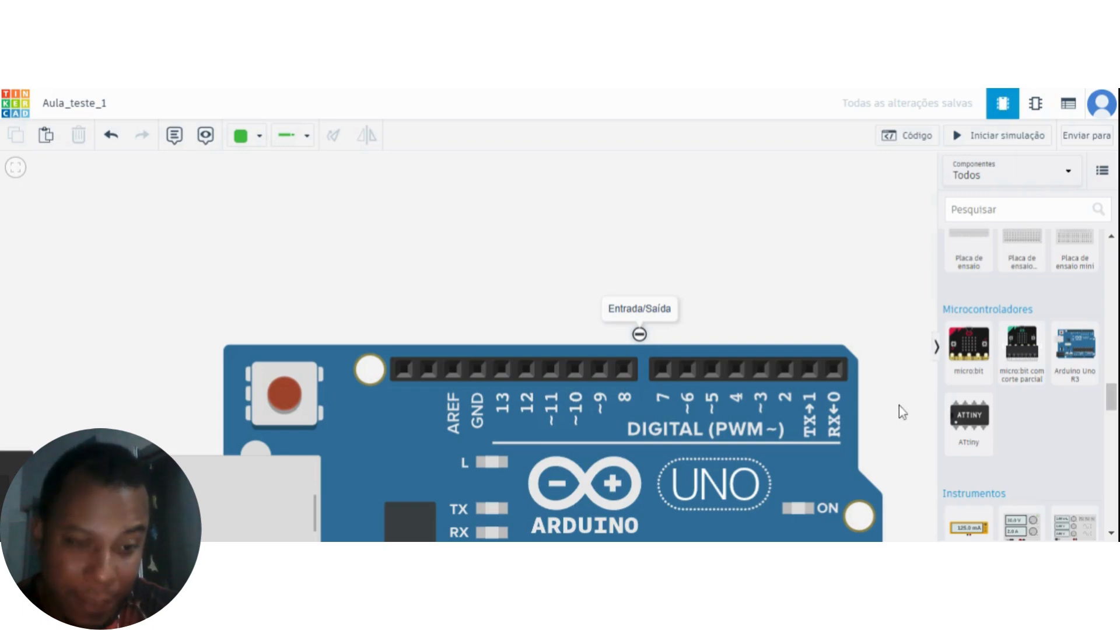
Inspect the Arduino's power and analog pins, and return to the digital pins along its upper edge.
{"action": "scroll", "coordinate": [899, 409], "scroll_direction": "down", "scroll_amount": 2}
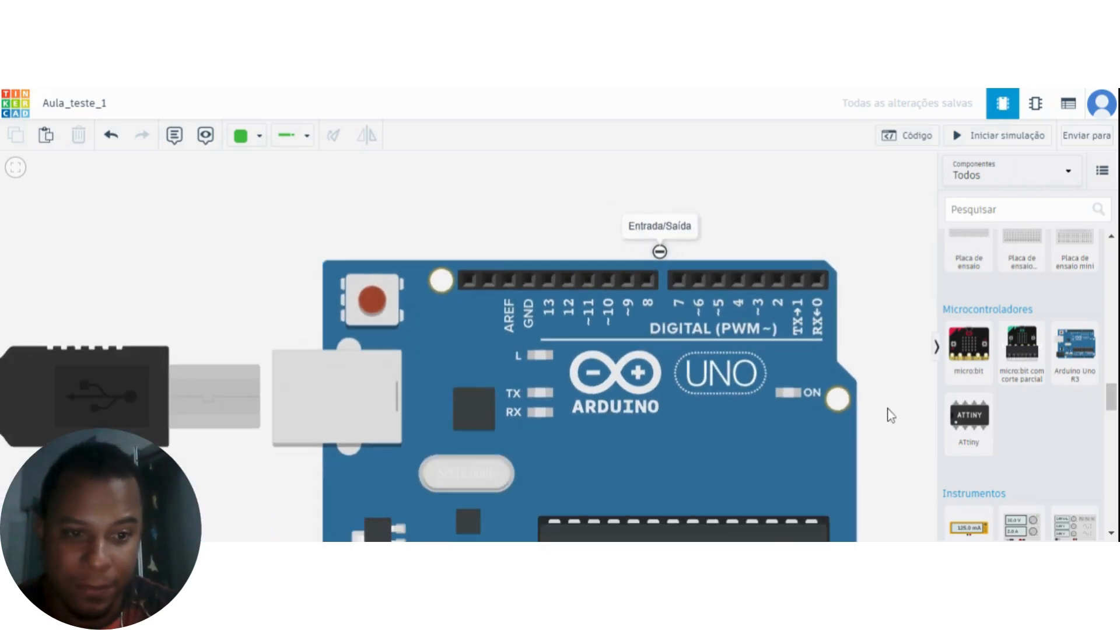
{"action": "left_click_drag", "start_coordinate": [887, 408], "coordinate": [877, 455]}
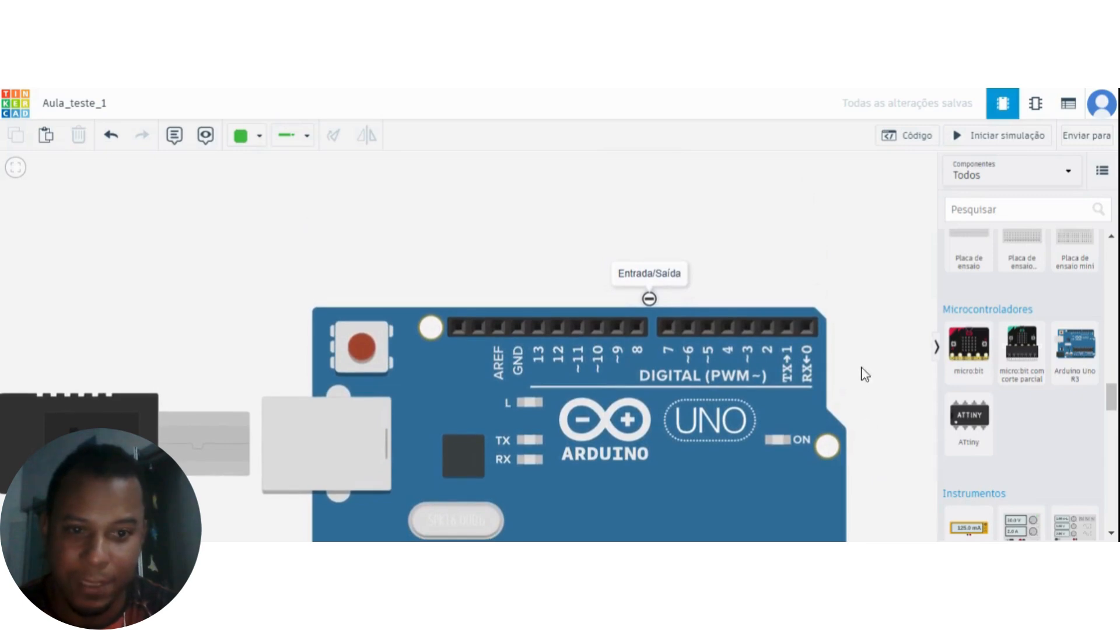
{"action": "left_click_drag", "start_coordinate": [864, 373], "coordinate": [841, 274]}
{"action": "left_click_drag", "start_coordinate": [875, 370], "coordinate": [868, 288]}
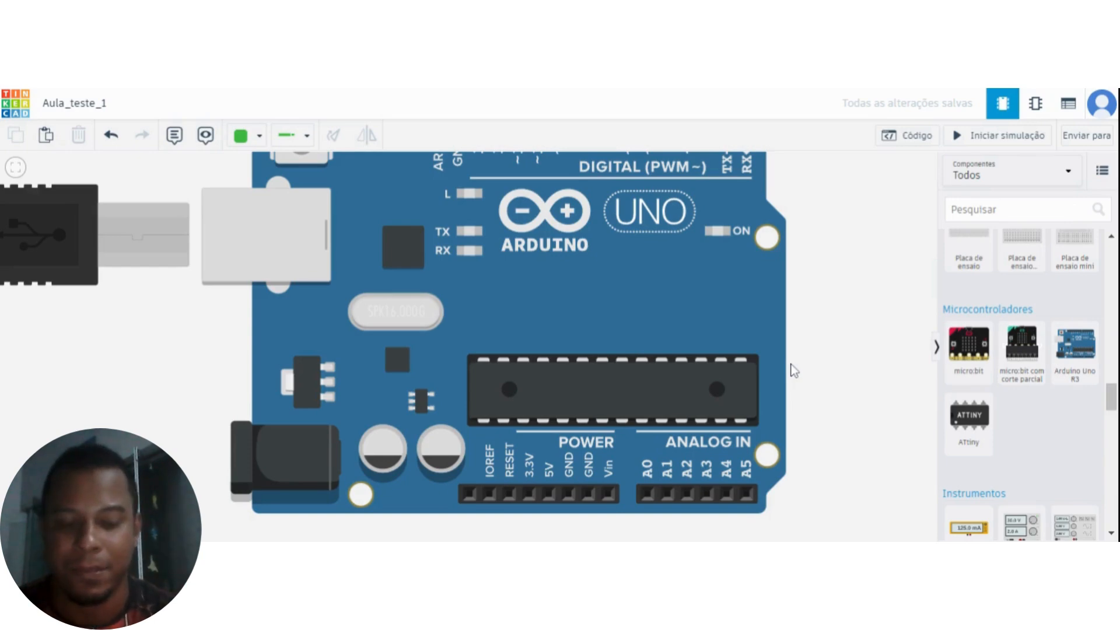
{"action": "left_click_drag", "start_coordinate": [816, 342], "coordinate": [817, 385]}
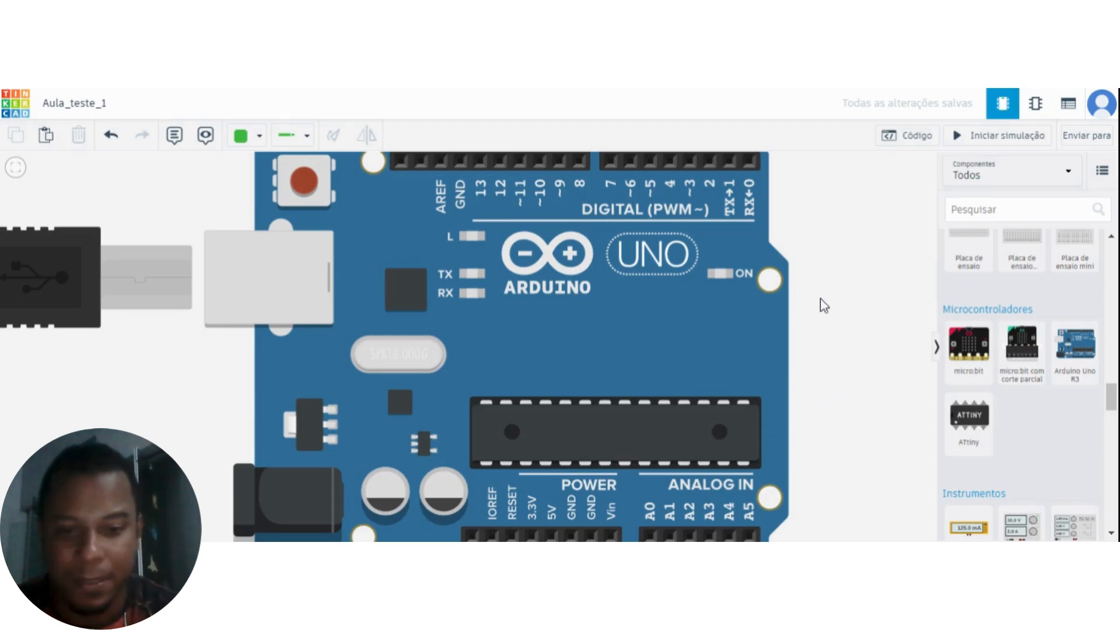
{"action": "left_click_drag", "start_coordinate": [820, 305], "coordinate": [838, 446]}
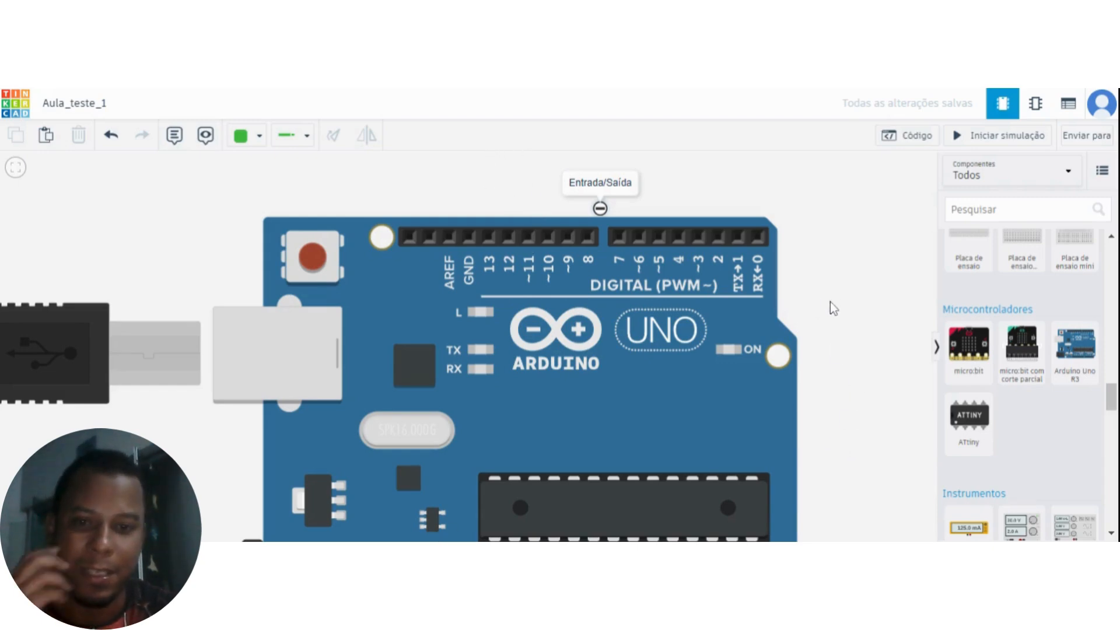
{"action": "left_click_drag", "start_coordinate": [841, 308], "coordinate": [815, 415]}
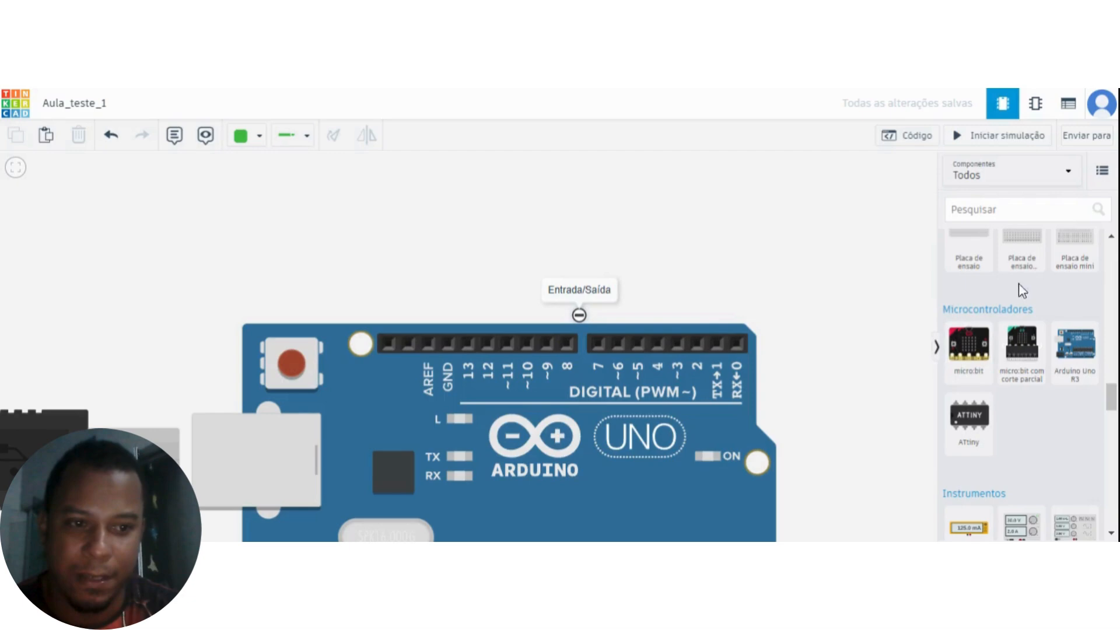
Place an HC-SR04 ultrasonic distance sensor in the empty area above the Arduino's digital pins.
{"action": "scroll", "coordinate": [1062, 379], "scroll_direction": "down", "scroll_amount": 5}
{"action": "scroll", "coordinate": [1060, 385], "scroll_direction": "up", "scroll_amount": 10}
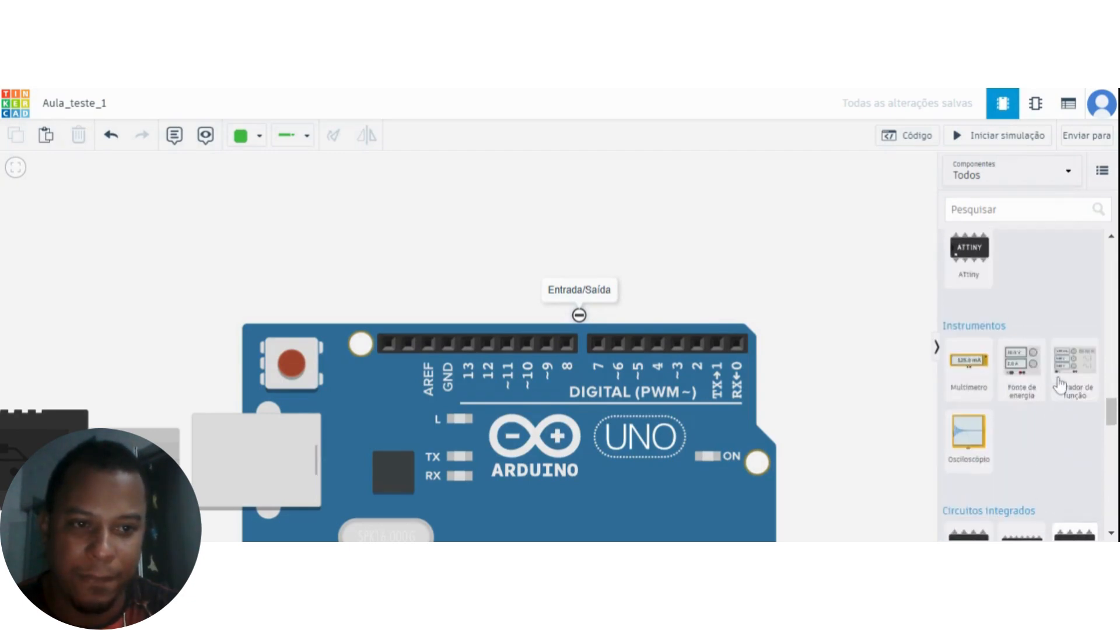
{"action": "scroll", "coordinate": [1060, 385], "scroll_direction": "up", "scroll_amount": 8}
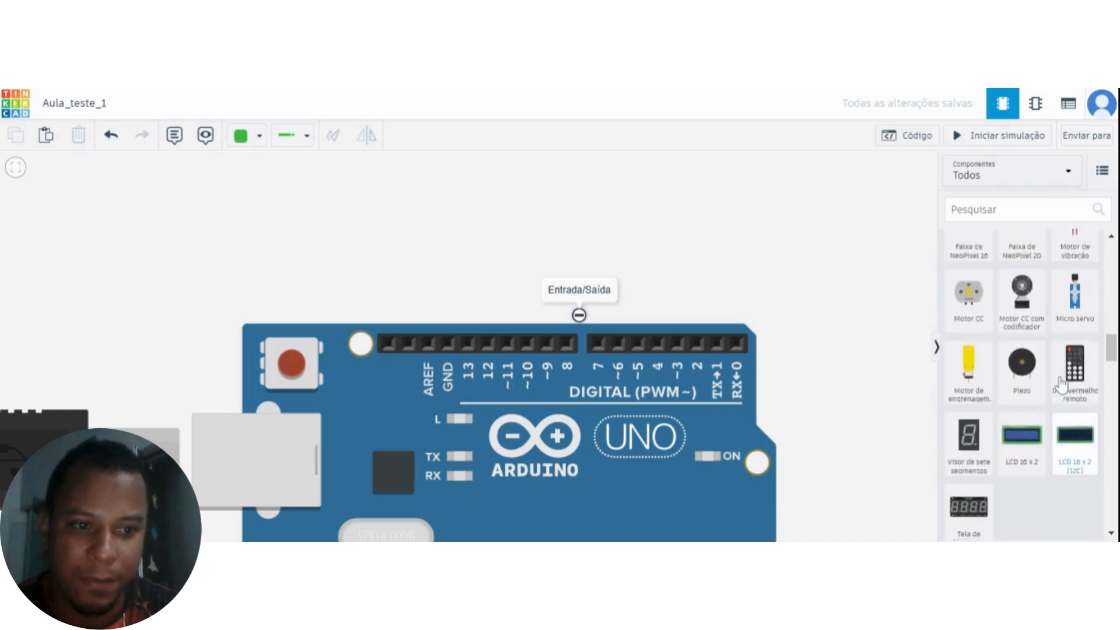
{"action": "scroll", "coordinate": [1074, 391], "scroll_direction": "up", "scroll_amount": 4}
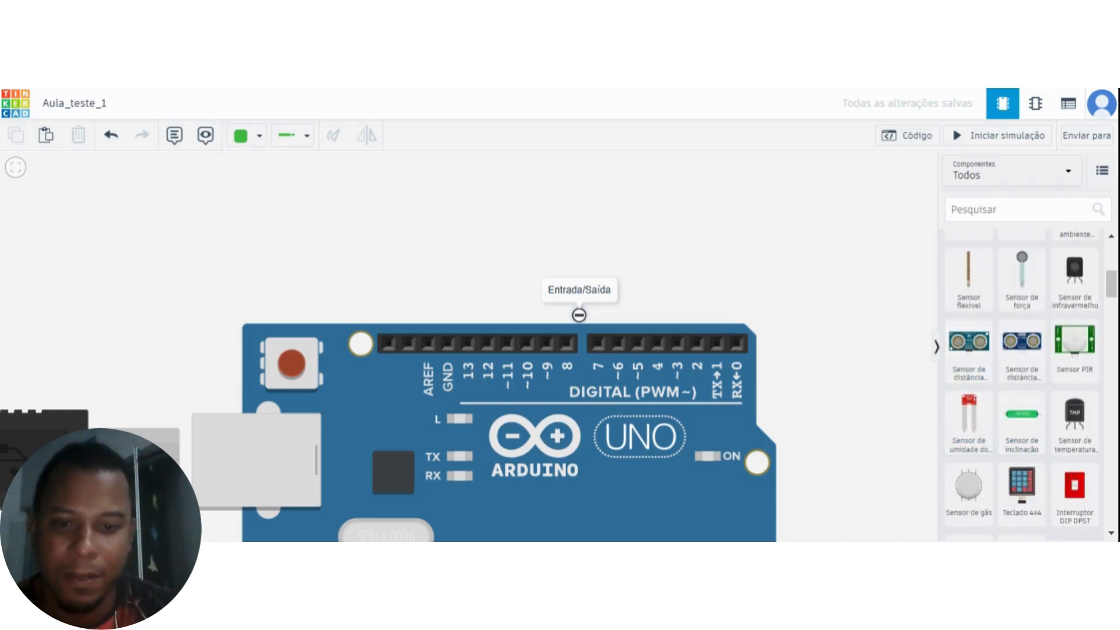
{"action": "left_click", "coordinate": [1023, 345]}
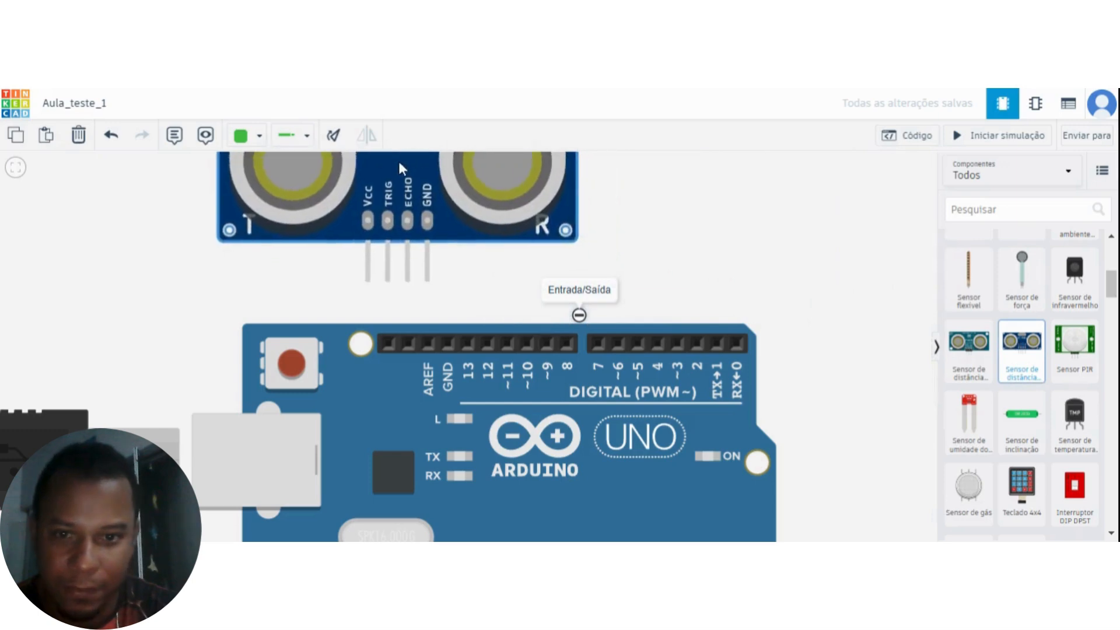
{"action": "left_click", "coordinate": [425, 200]}
{"action": "scroll", "coordinate": [733, 303], "scroll_direction": "down", "scroll_amount": 2}
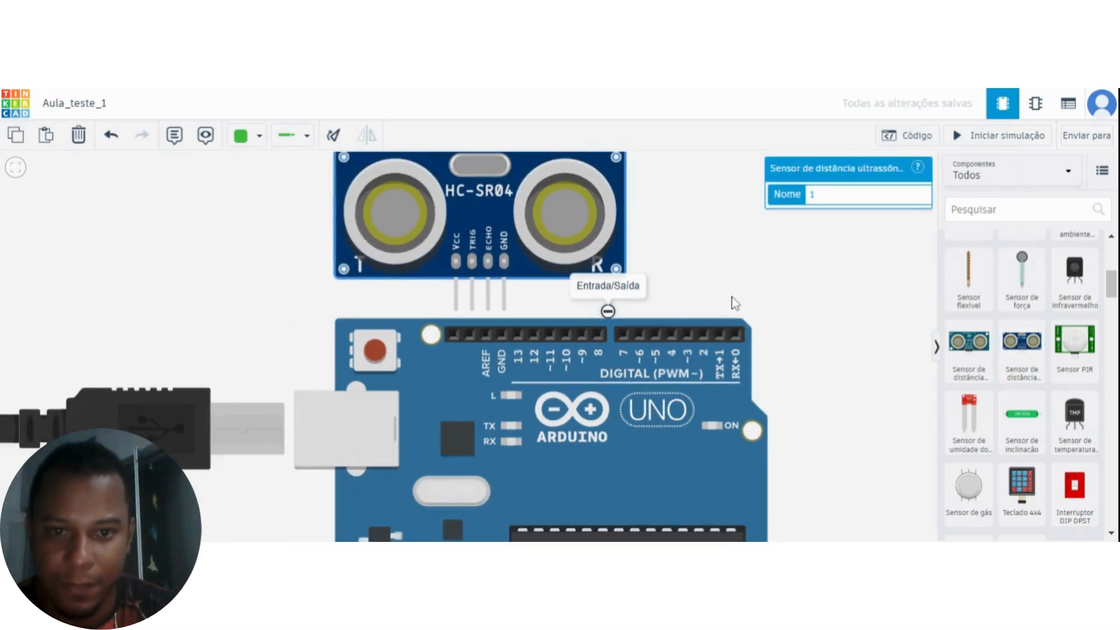
{"action": "left_click", "coordinate": [719, 315]}
{"action": "left_click_drag", "start_coordinate": [451, 268], "coordinate": [449, 250]}
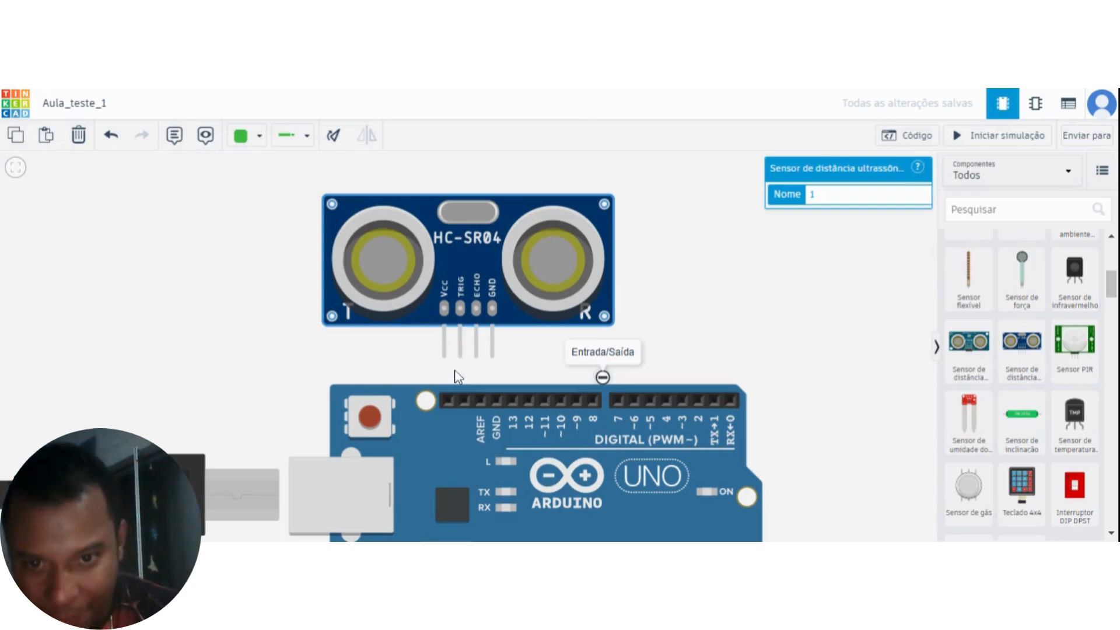
Examine the distance sensor's T and R transducers and its VCC, TRIG, ECHO and GND pins beside the Arduino's digital header.
{"action": "scroll", "coordinate": [472, 338], "scroll_direction": "up", "scroll_amount": 1}
{"action": "scroll", "coordinate": [473, 341], "scroll_direction": "up", "scroll_amount": 1}
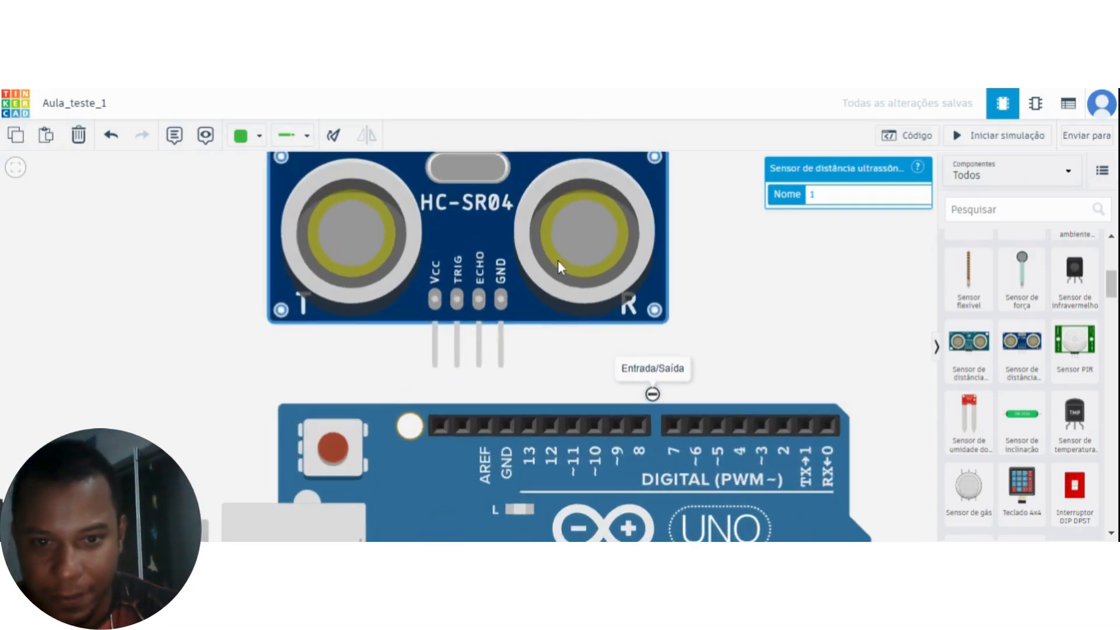
{"action": "left_click_drag", "start_coordinate": [718, 274], "coordinate": [734, 362]}
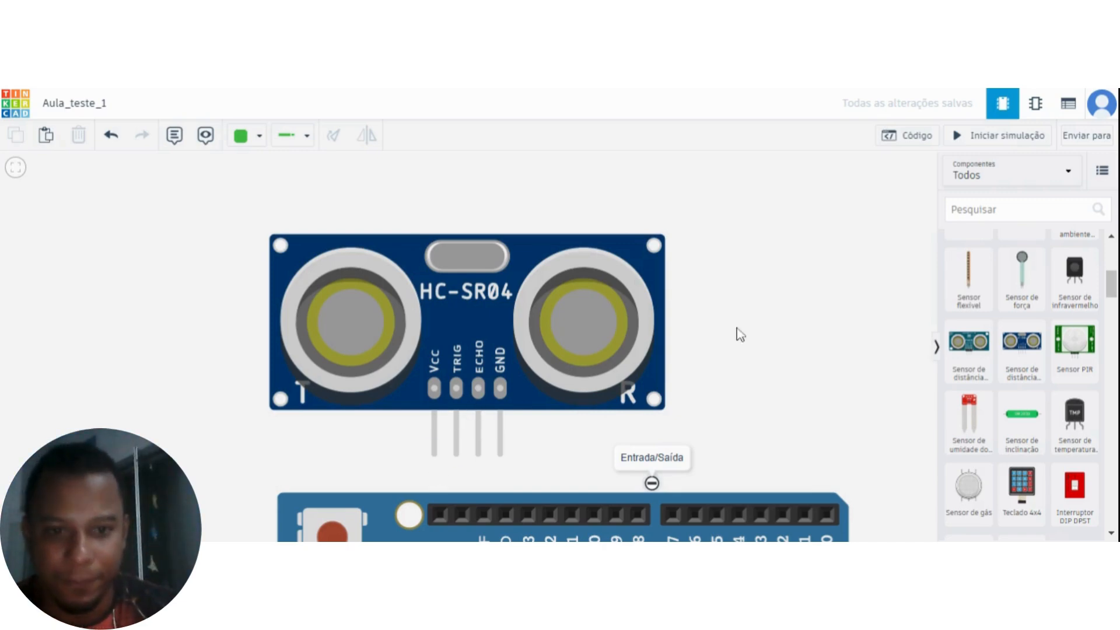
{"action": "left_click_drag", "start_coordinate": [746, 326], "coordinate": [821, 288]}
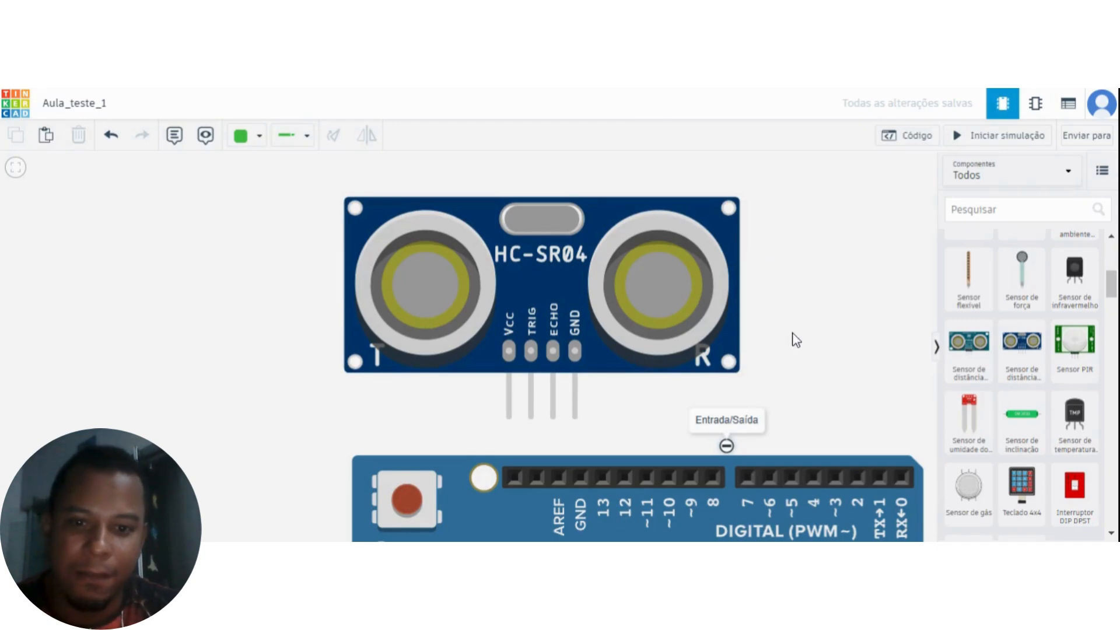
{"action": "left_click_drag", "start_coordinate": [800, 338], "coordinate": [772, 316]}
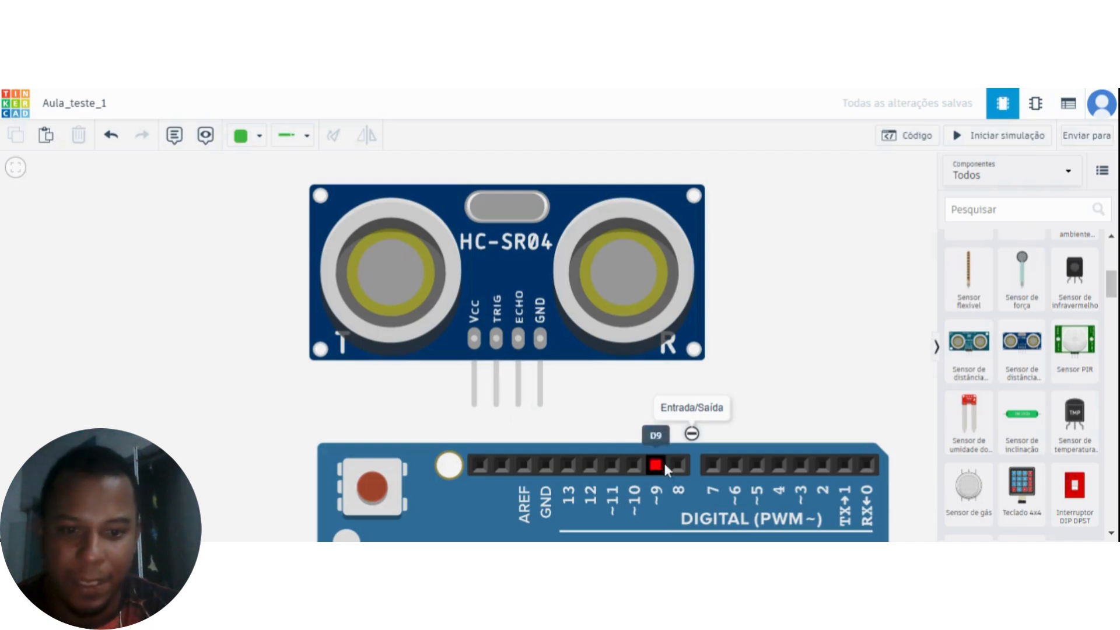
{"action": "mouse_move", "coordinate": [820, 370]}
{"action": "left_mouse_down"}
{"action": "mouse_move", "coordinate": [811, 326]}
{"action": "mouse_move", "coordinate": [786, 368]}
{"action": "mouse_move", "coordinate": [802, 358]}
{"action": "left_mouse_up"}
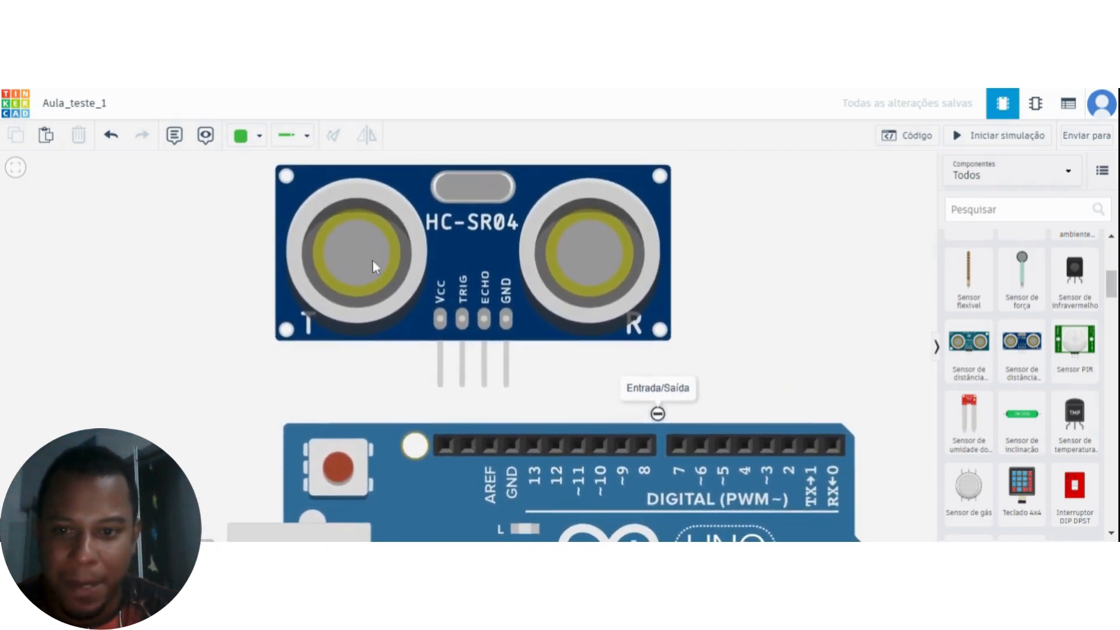
Shift the distance sensor over digital pins 13 to 8 and wire its TRIG pin to Arduino pin 13.
{"action": "left_click_drag", "start_coordinate": [523, 222], "coordinate": [603, 214]}
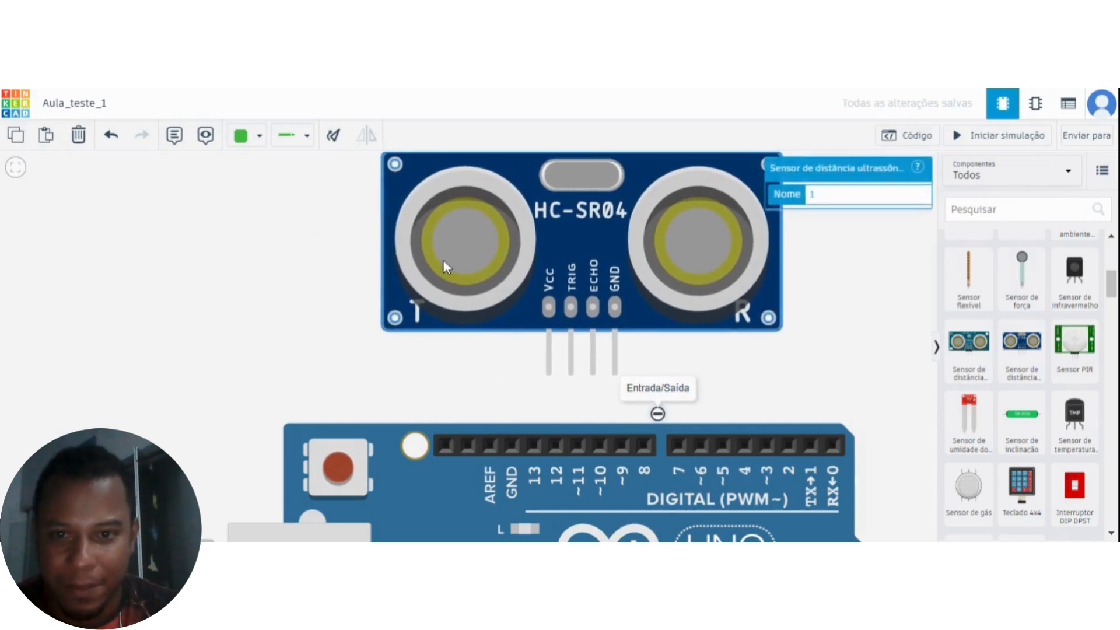
{"action": "left_click", "coordinate": [571, 375]}
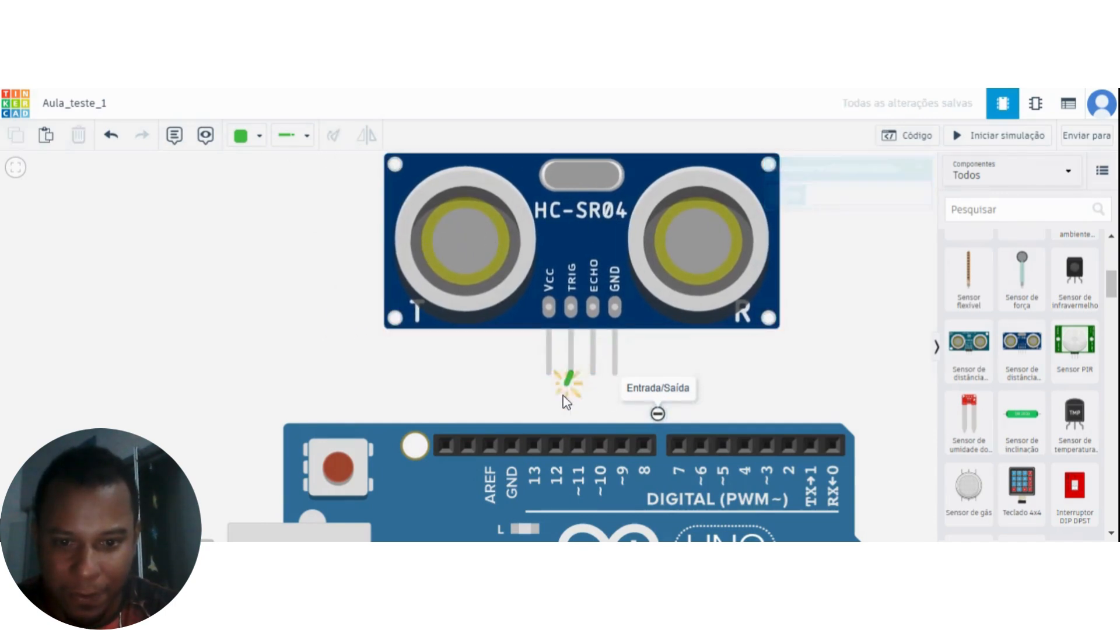
{"action": "left_click", "coordinate": [534, 446]}
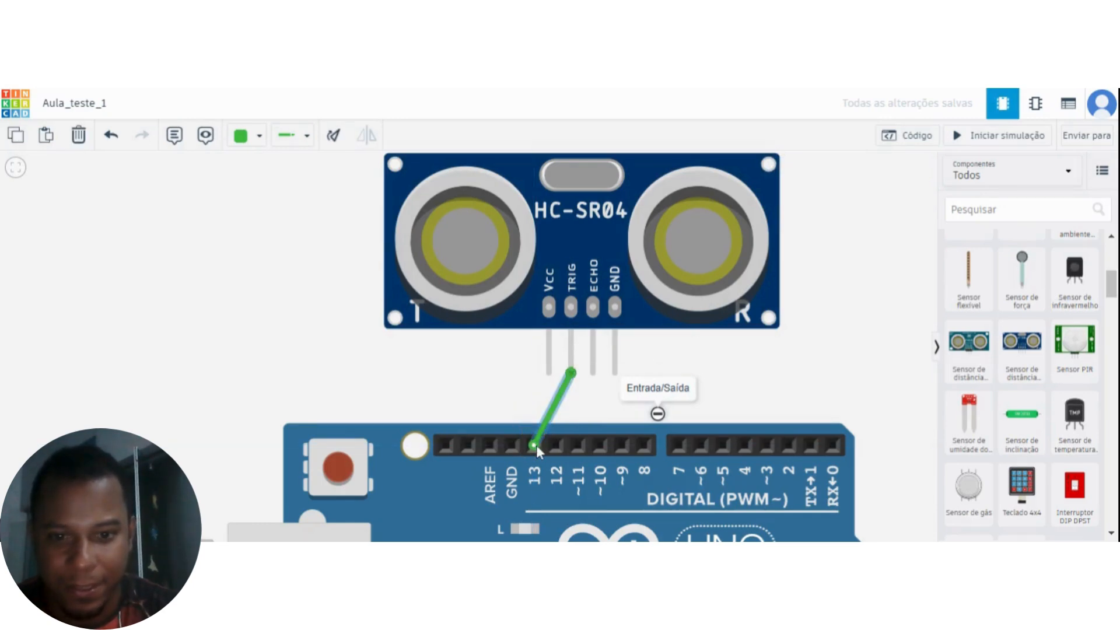
{"action": "left_click_drag", "start_coordinate": [837, 371], "coordinate": [803, 339]}
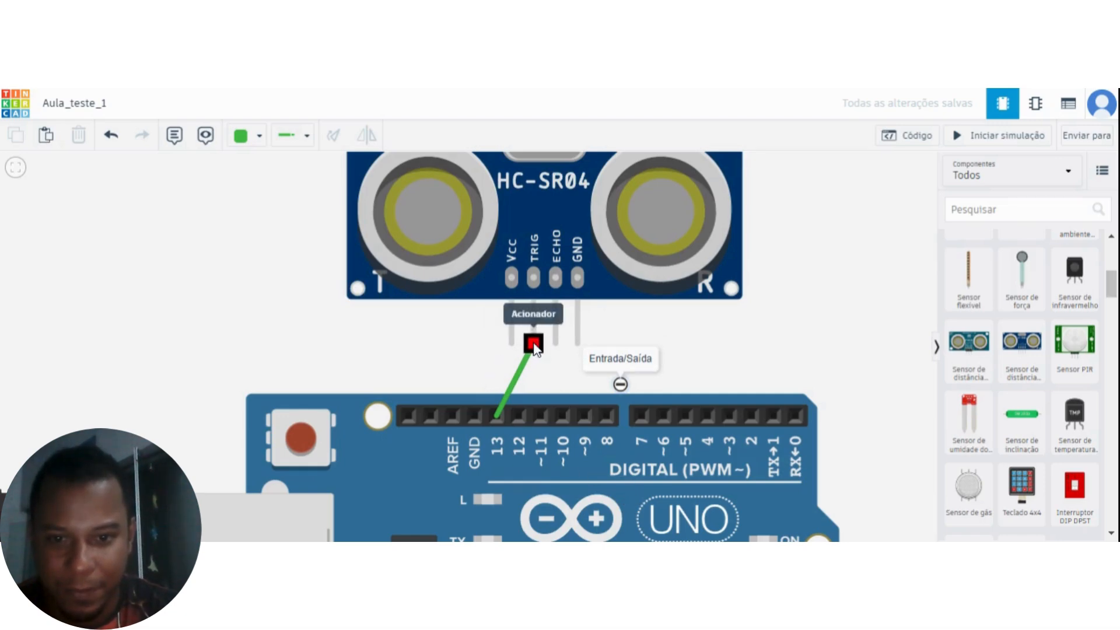
{"action": "left_click", "coordinate": [497, 418]}
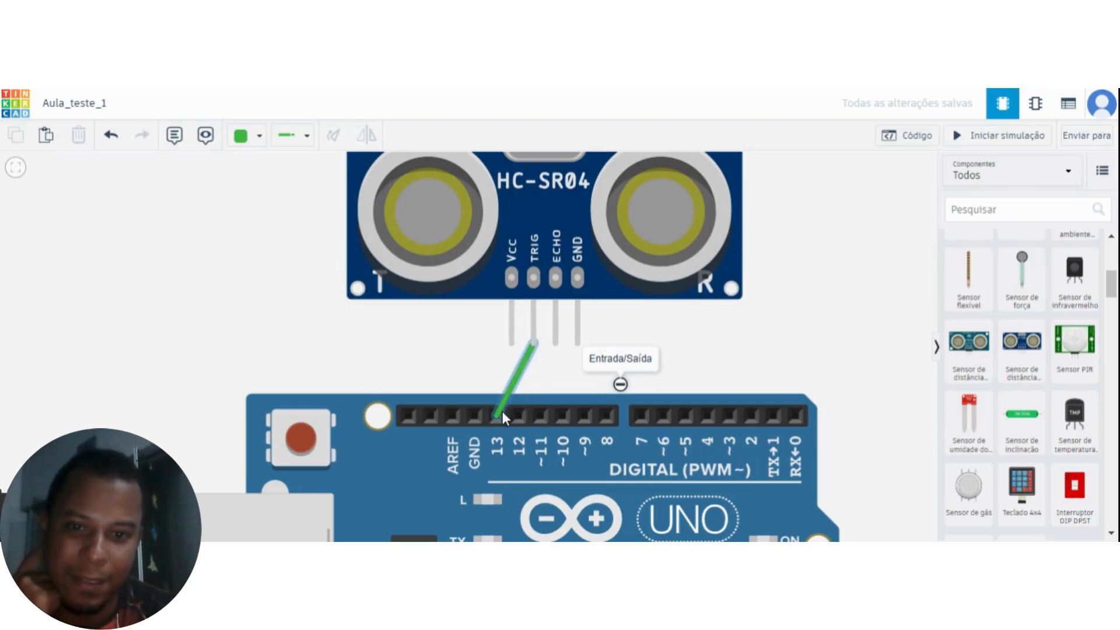
Wire the distance sensor's ECHO pin to Arduino digital pin 11.
{"action": "left_click", "coordinate": [557, 346]}
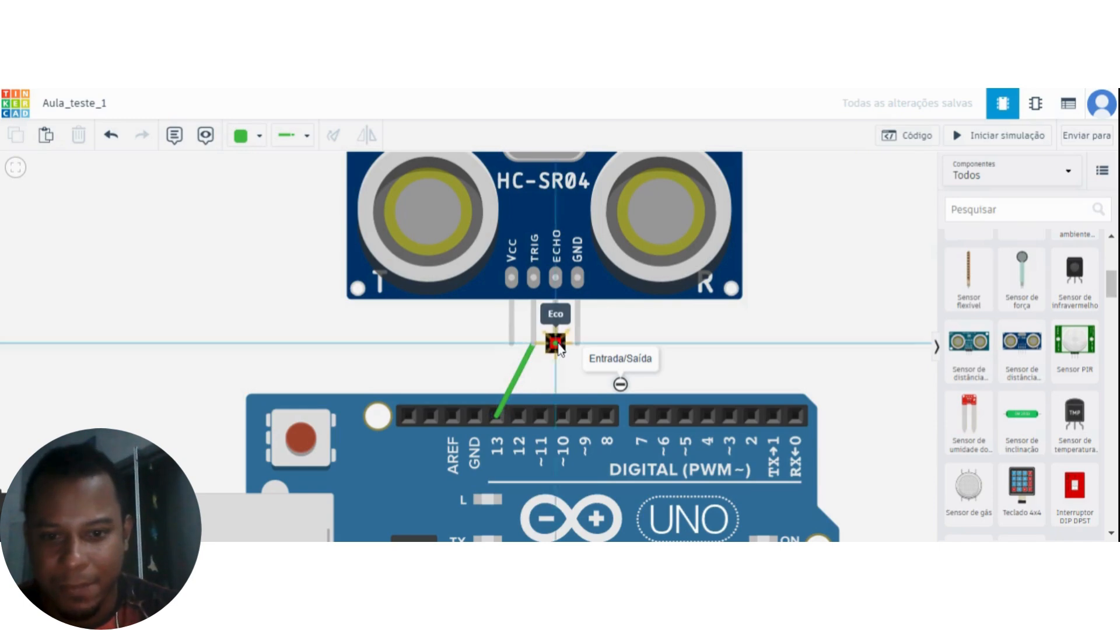
{"action": "left_click", "coordinate": [544, 418]}
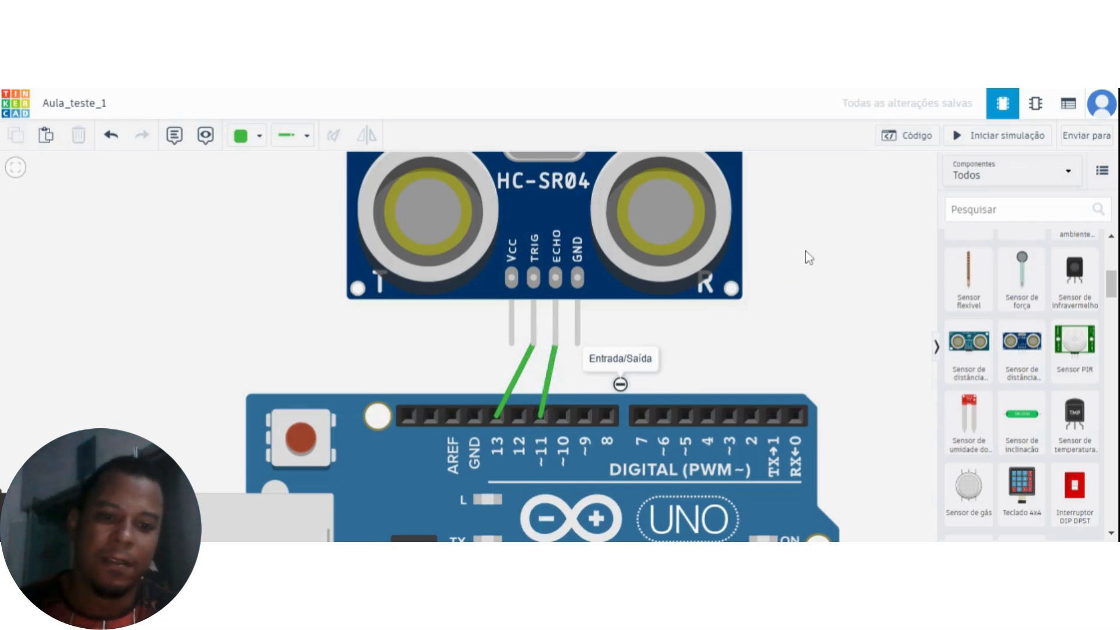
{"action": "left_click_drag", "start_coordinate": [806, 252], "coordinate": [806, 302]}
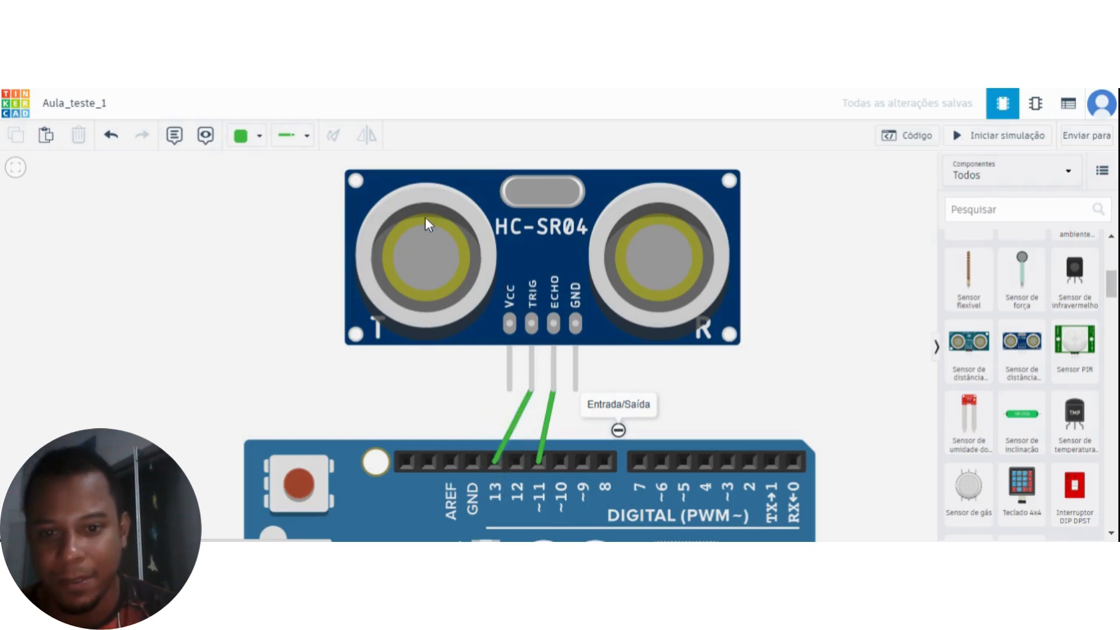
Review the sensor's TRIG and ECHO connections to pins 13 and 11, along with its unwired VCC and GND pins.
{"action": "left_click", "coordinate": [494, 467]}
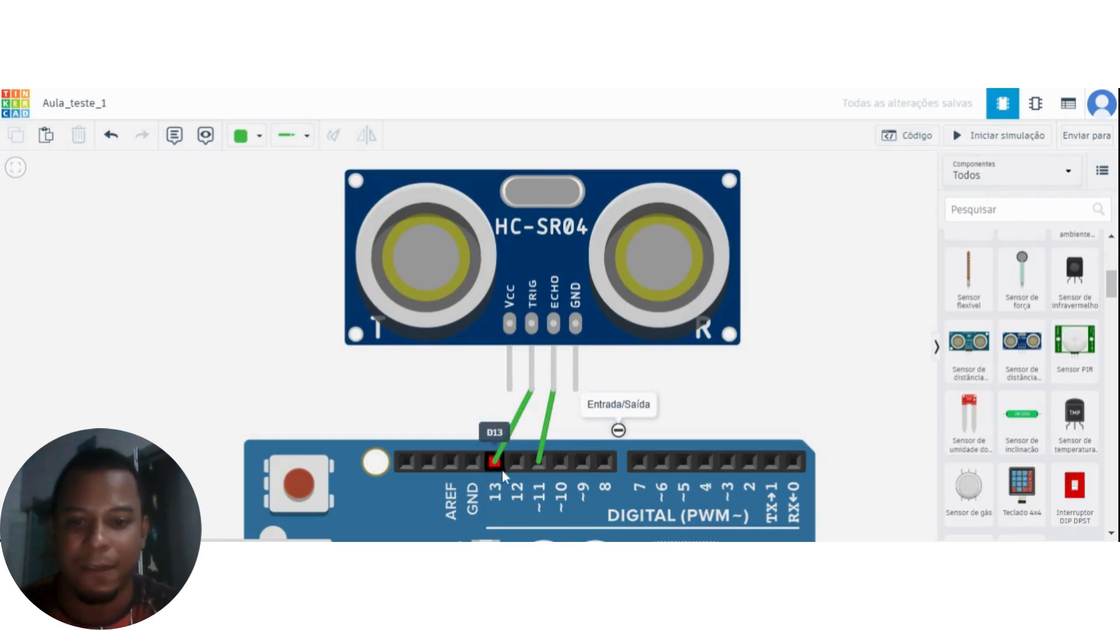
{"action": "left_click_drag", "start_coordinate": [829, 335], "coordinate": [824, 366]}
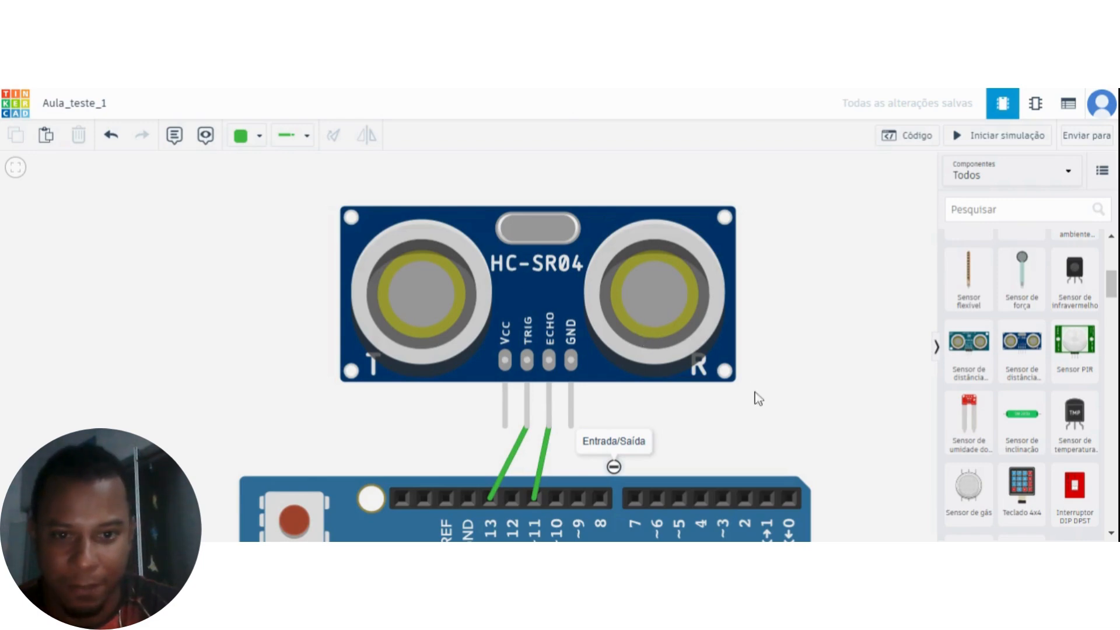
{"action": "left_click_drag", "start_coordinate": [826, 406], "coordinate": [810, 366]}
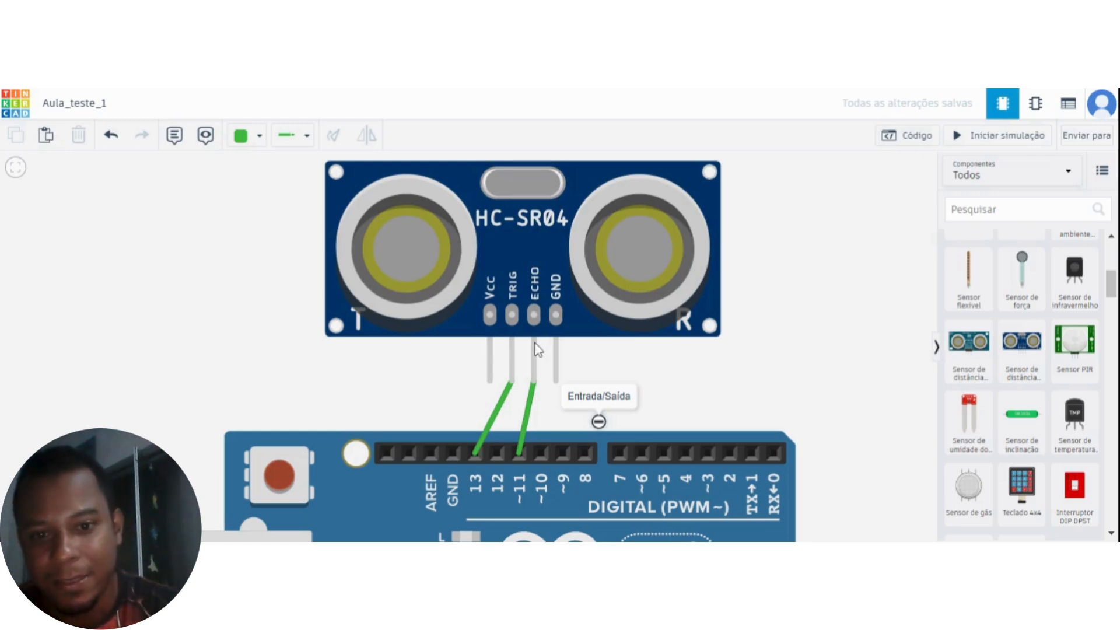
{"action": "left_click", "coordinate": [520, 452]}
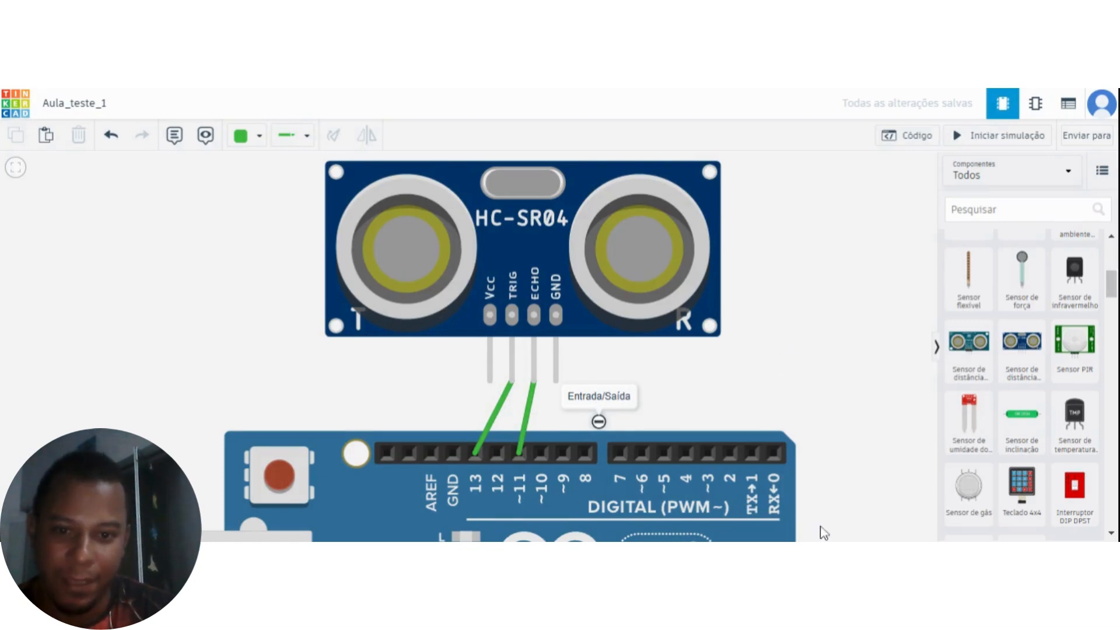
{"action": "left_click_drag", "start_coordinate": [820, 324], "coordinate": [837, 367]}
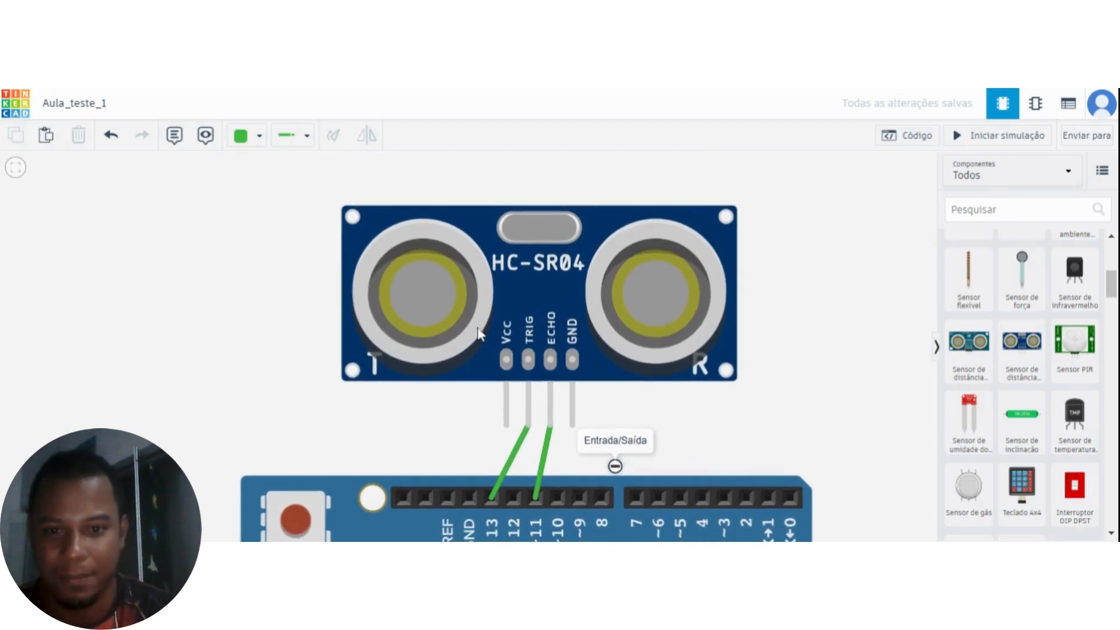
{"action": "left_click_drag", "start_coordinate": [614, 419], "coordinate": [634, 367]}
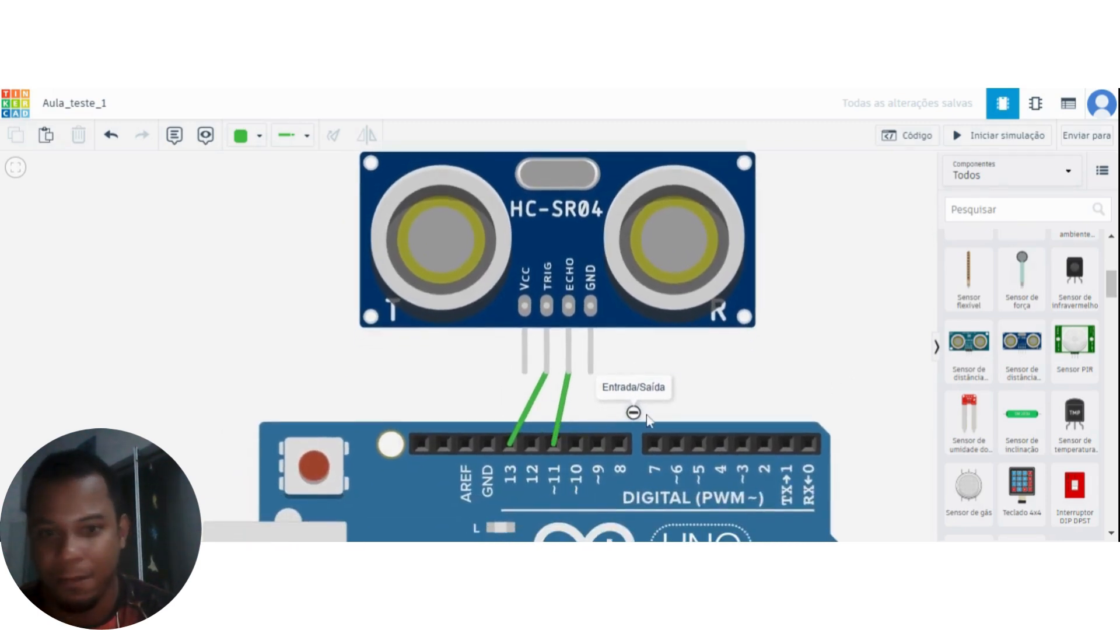
Wire the distance sensor's GND pin to the GND pin beside Arduino pin 13.
{"action": "left_click", "coordinate": [589, 375]}
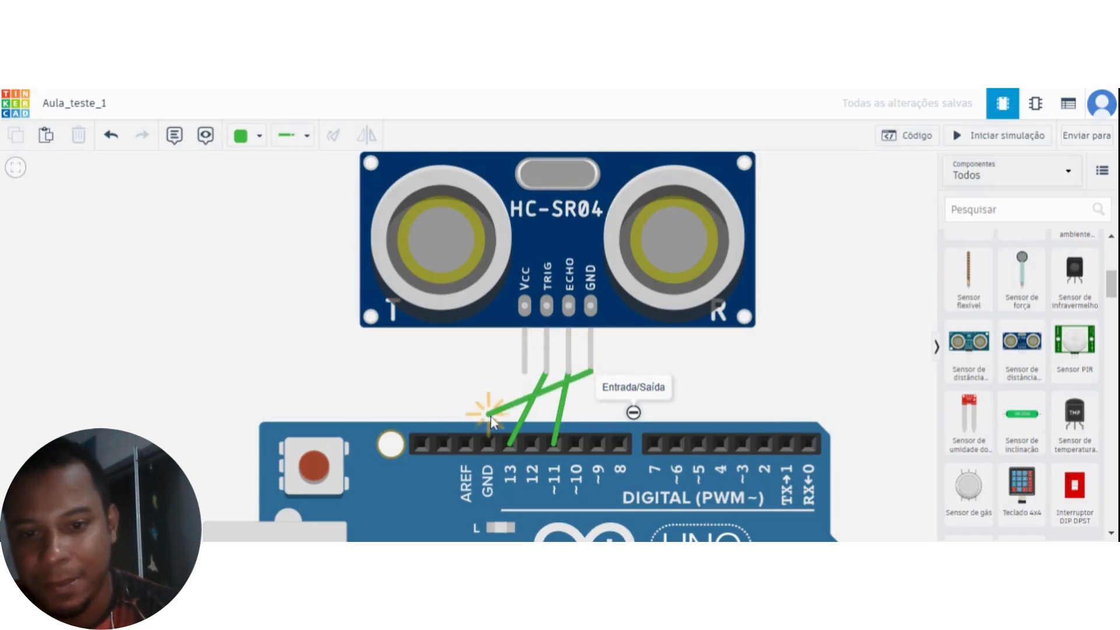
{"action": "left_click", "coordinate": [491, 446]}
{"action": "left_click_drag", "start_coordinate": [663, 376], "coordinate": [680, 332]}
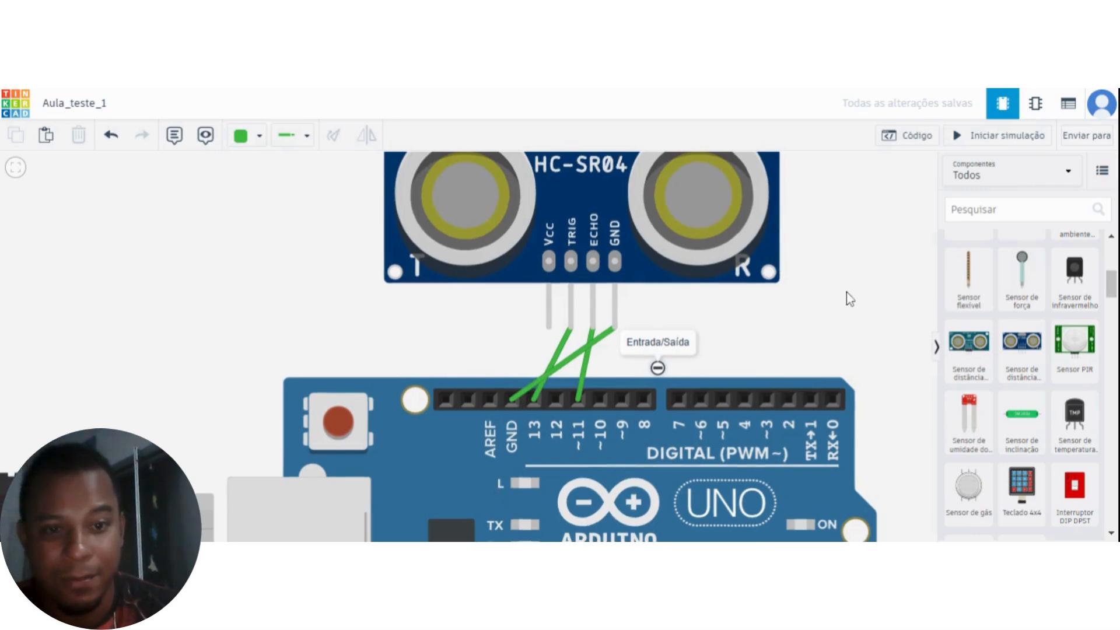
Delete the HC-SR04 distance sensor from the circuit together with its wires.
{"action": "left_click_drag", "start_coordinate": [846, 295], "coordinate": [834, 365]}
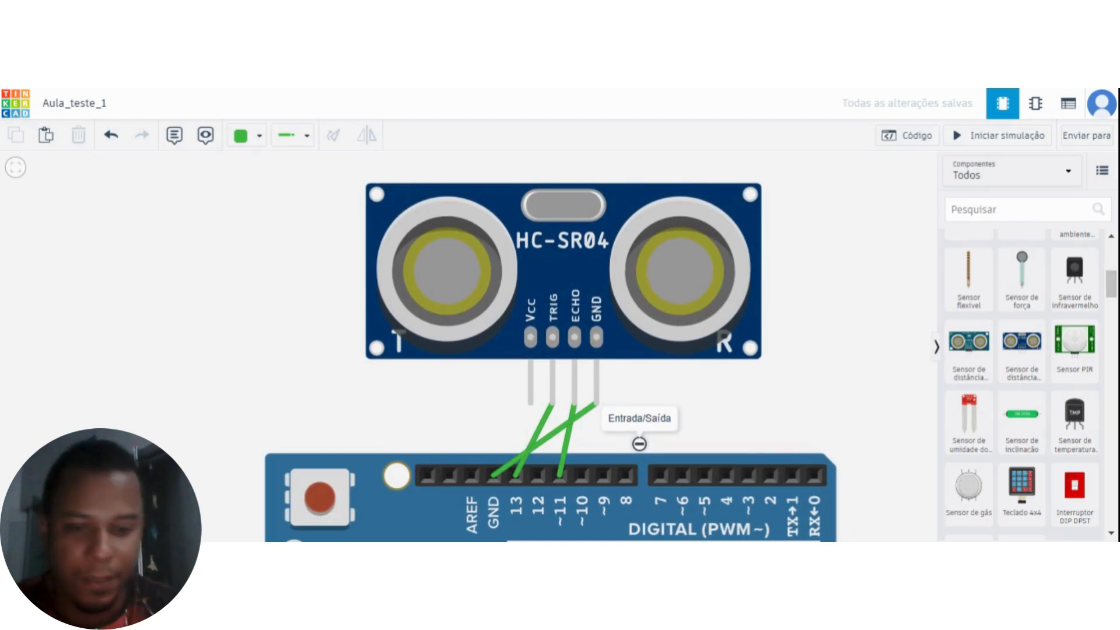
{"action": "left_click", "coordinate": [569, 278]}
{"action": "key", "text": "Delete"}
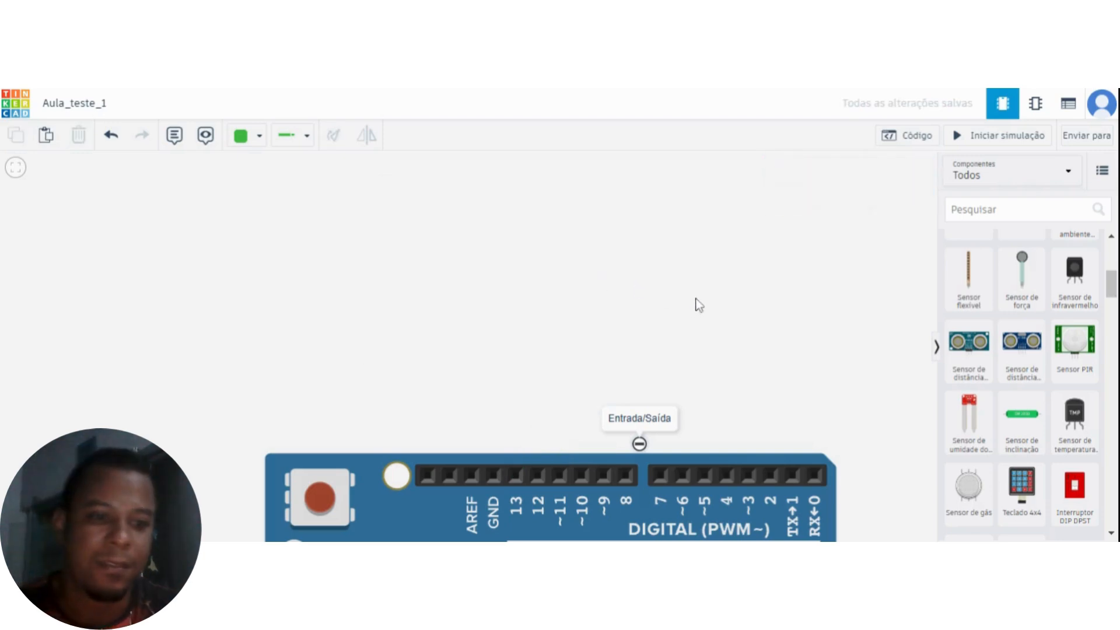
{"action": "left_click_drag", "start_coordinate": [782, 351], "coordinate": [787, 327]}
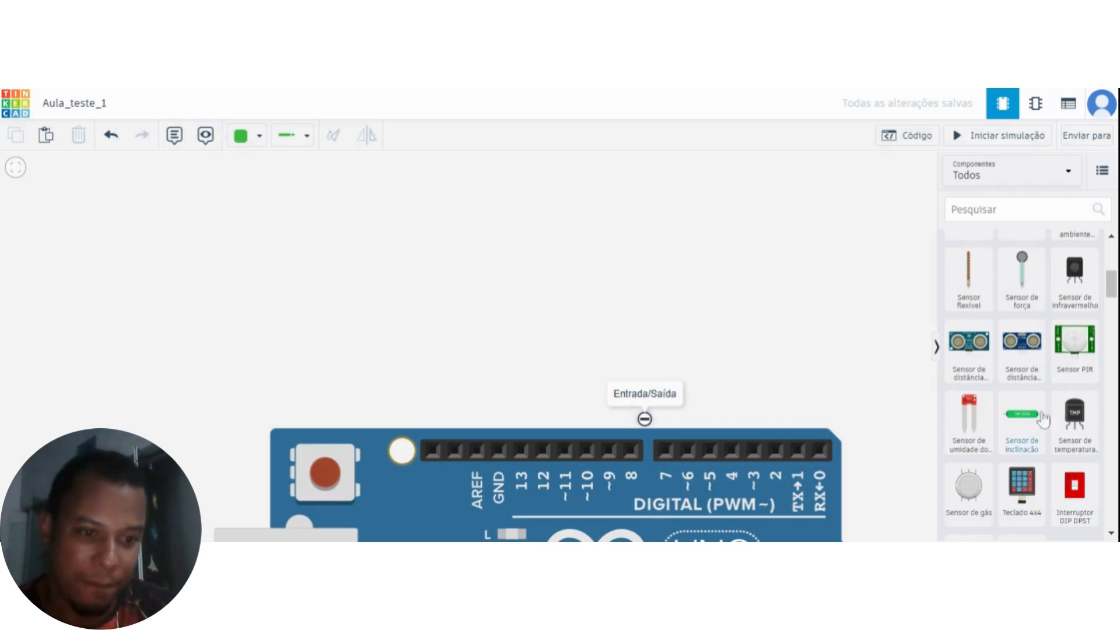
Place a red LED from the output components in the empty area above the Arduino's digital pins.
{"action": "scroll", "coordinate": [1086, 373], "scroll_direction": "up", "scroll_amount": 10}
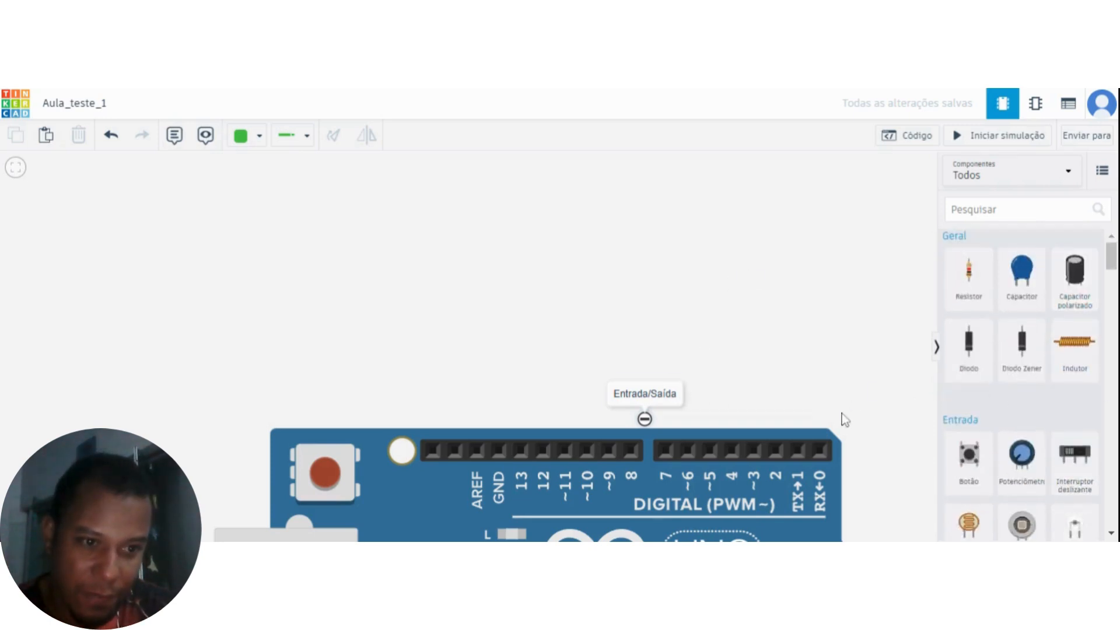
{"action": "scroll", "coordinate": [988, 357], "scroll_direction": "down", "scroll_amount": 4}
{"action": "scroll", "coordinate": [994, 371], "scroll_direction": "down", "scroll_amount": 5}
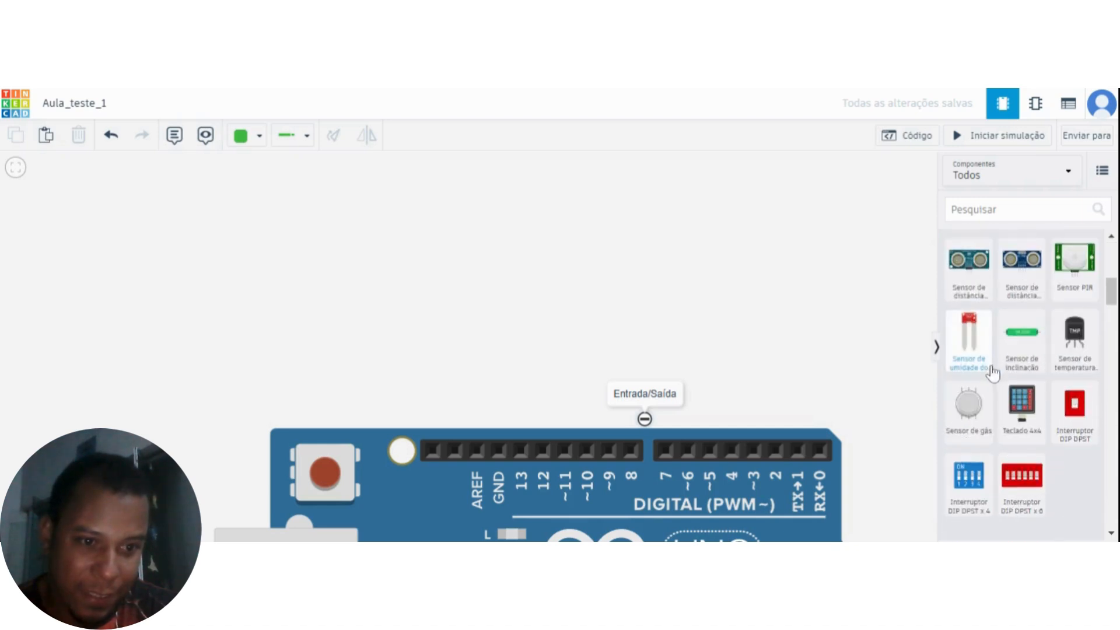
{"action": "left_click_drag", "start_coordinate": [960, 459], "coordinate": [547, 334]}
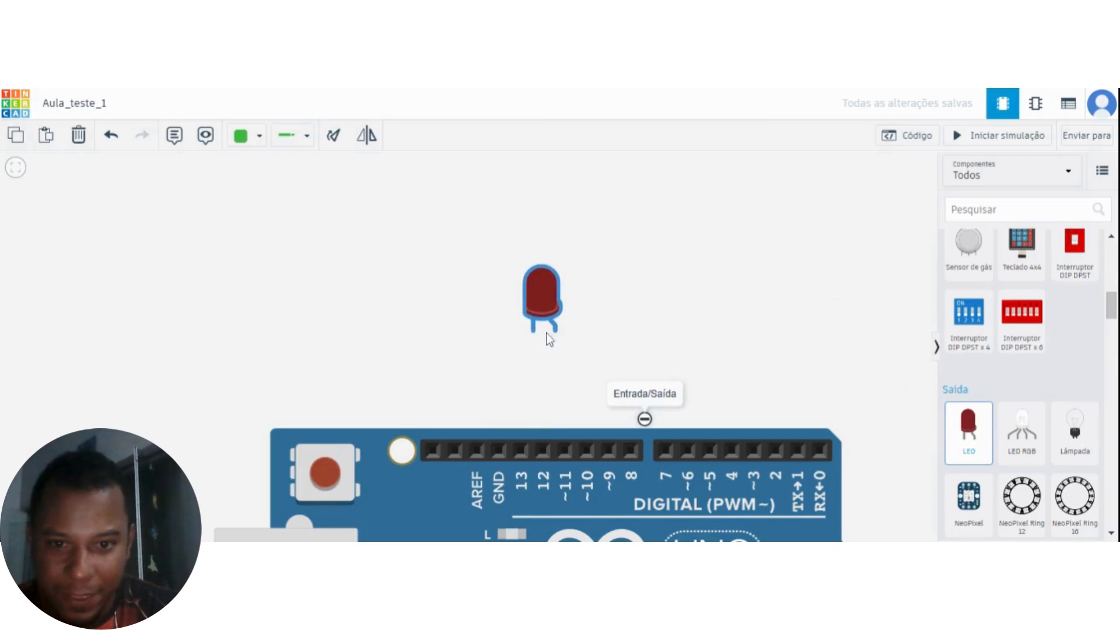
{"action": "left_click", "coordinate": [627, 359]}
{"action": "scroll", "coordinate": [571, 376], "scroll_direction": "up", "scroll_amount": 1}
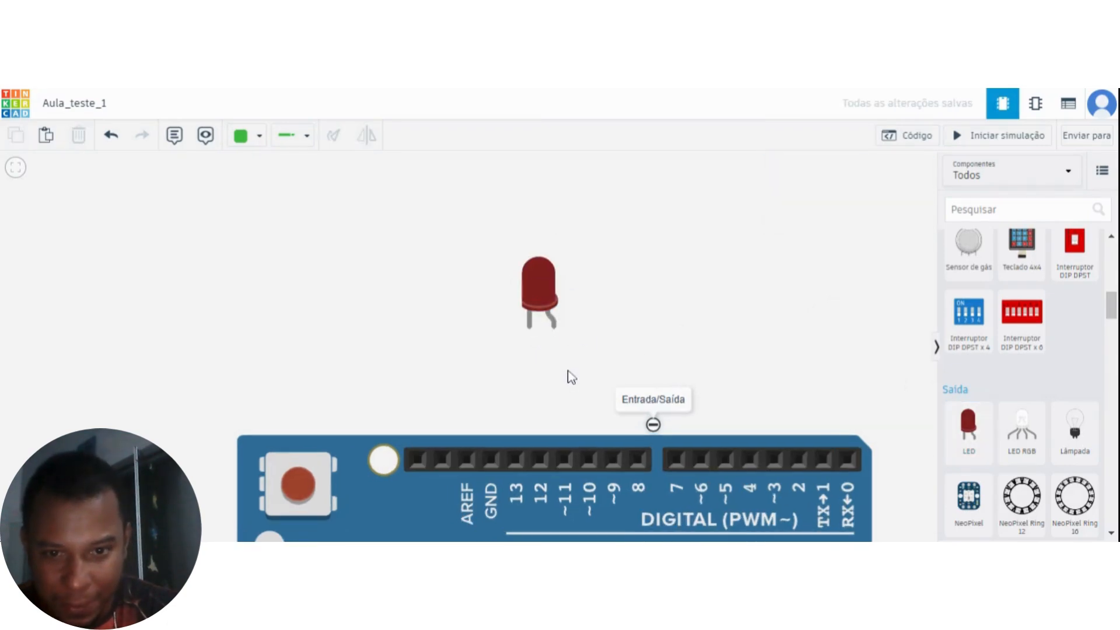
{"action": "scroll", "coordinate": [569, 378], "scroll_direction": "up", "scroll_amount": 1}
{"action": "left_click_drag", "start_coordinate": [510, 371], "coordinate": [537, 385]}
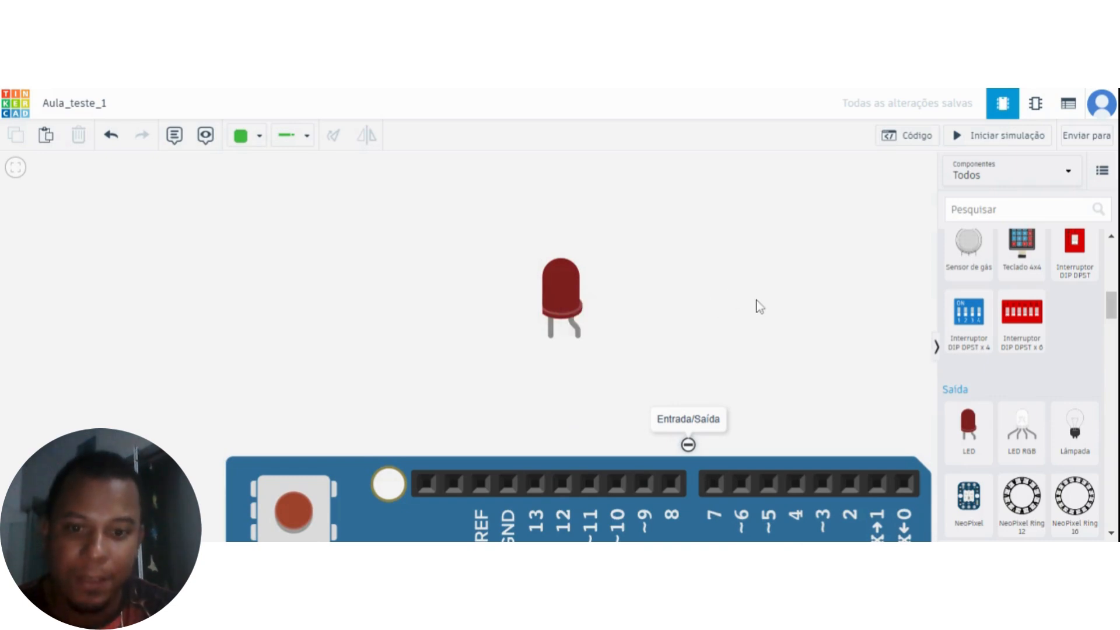
Move the red LED above the Arduino's GND pin and digital pin 13.
{"action": "left_click_drag", "start_coordinate": [653, 381], "coordinate": [690, 321]}
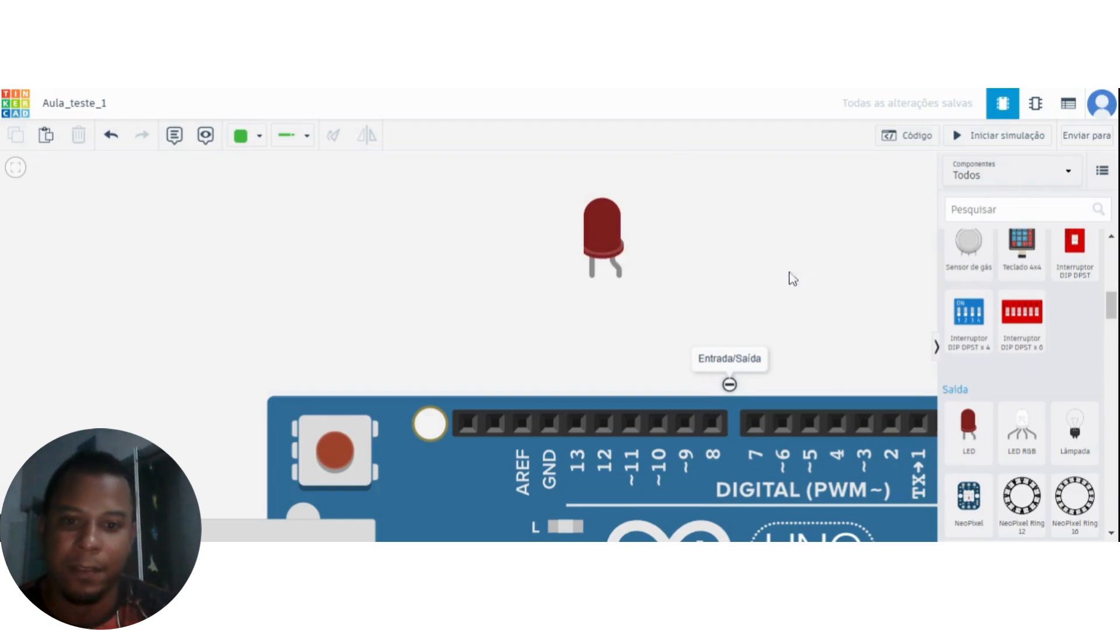
{"action": "left_click_drag", "start_coordinate": [596, 236], "coordinate": [522, 224]}
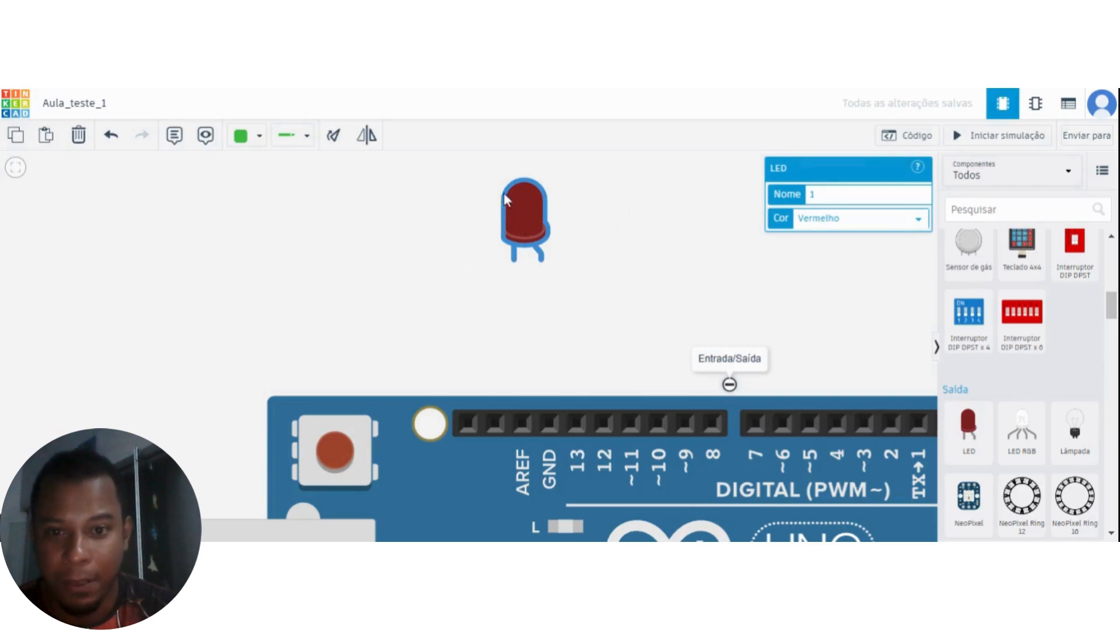
{"action": "left_click", "coordinate": [541, 346]}
{"action": "left_click_drag", "start_coordinate": [523, 229], "coordinate": [563, 231]}
{"action": "left_click", "coordinate": [609, 336]}
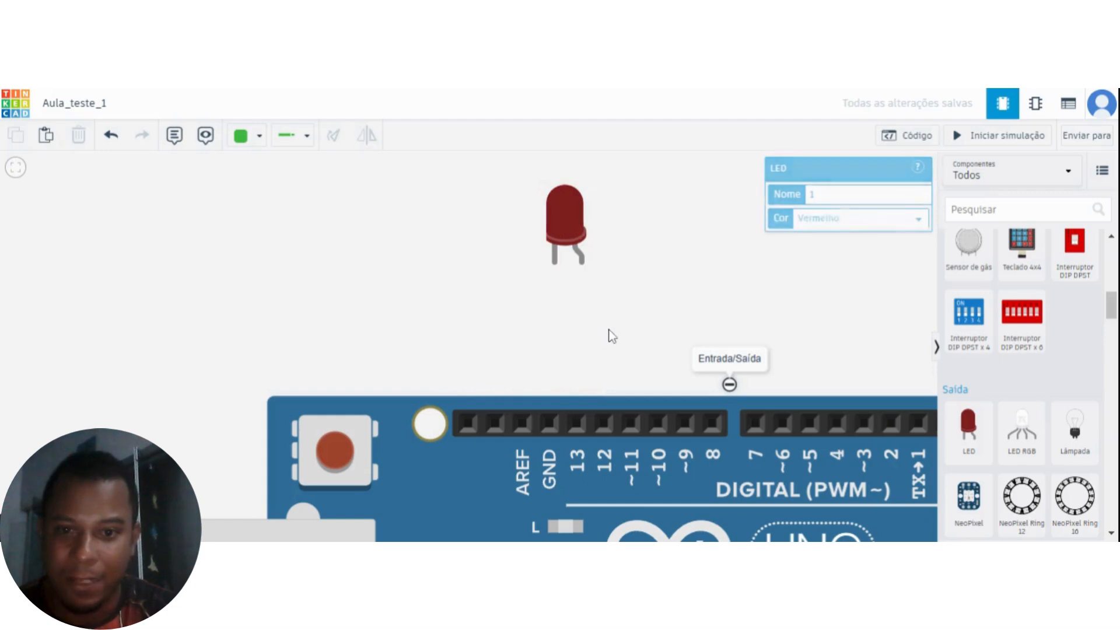
Wire the LED's cathode to the GND pin beside pin 13 and its anode to pin 13.
{"action": "left_click", "coordinate": [554, 261]}
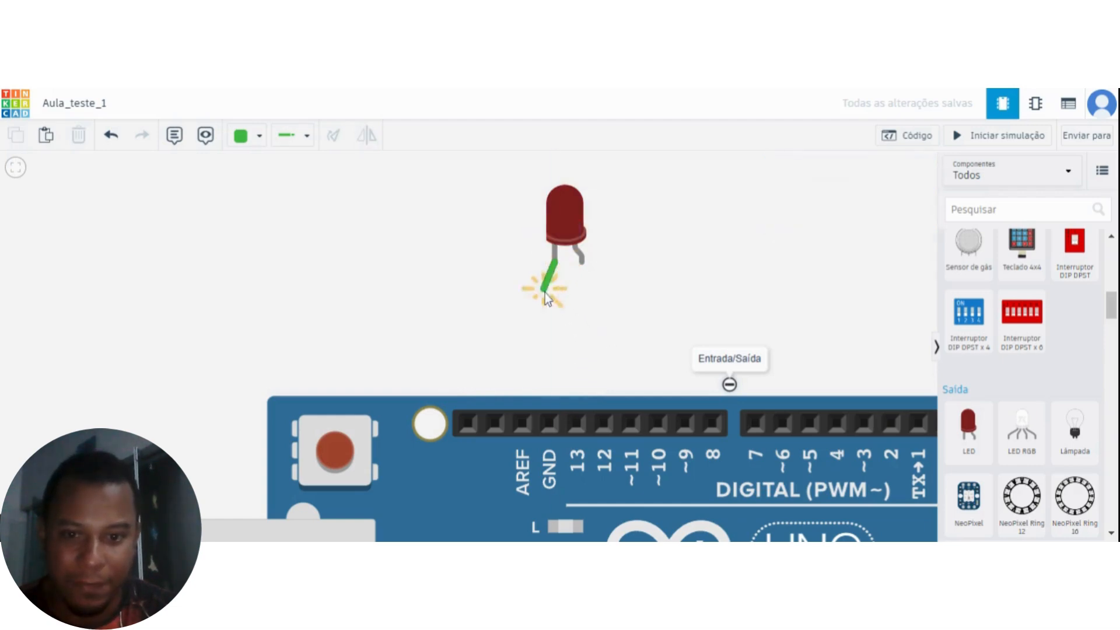
{"action": "left_click", "coordinate": [551, 421]}
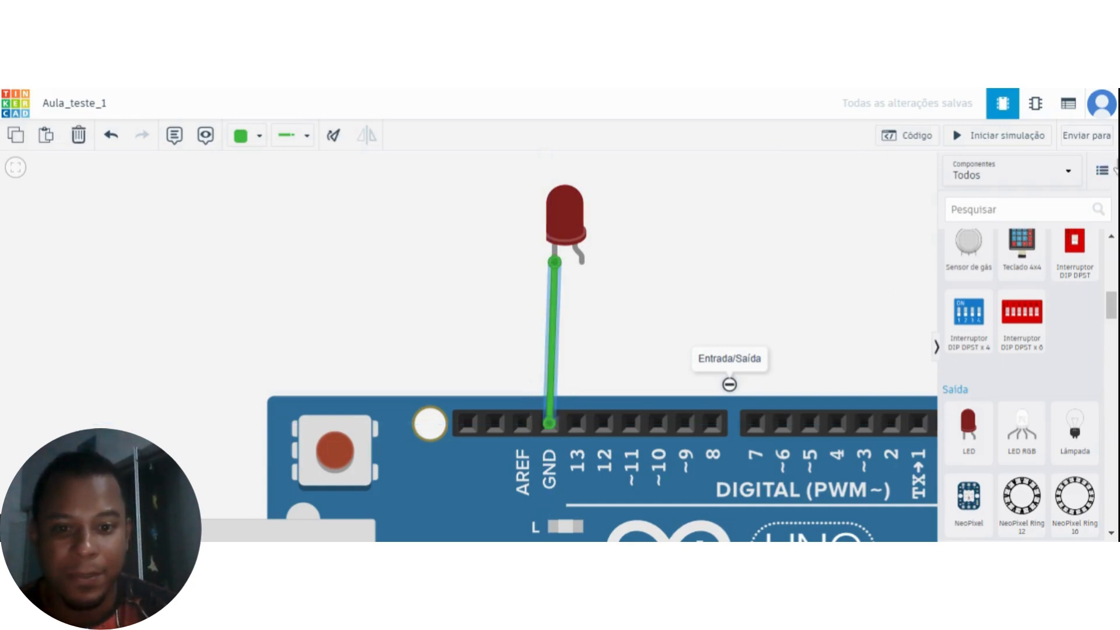
{"action": "left_click", "coordinate": [581, 263]}
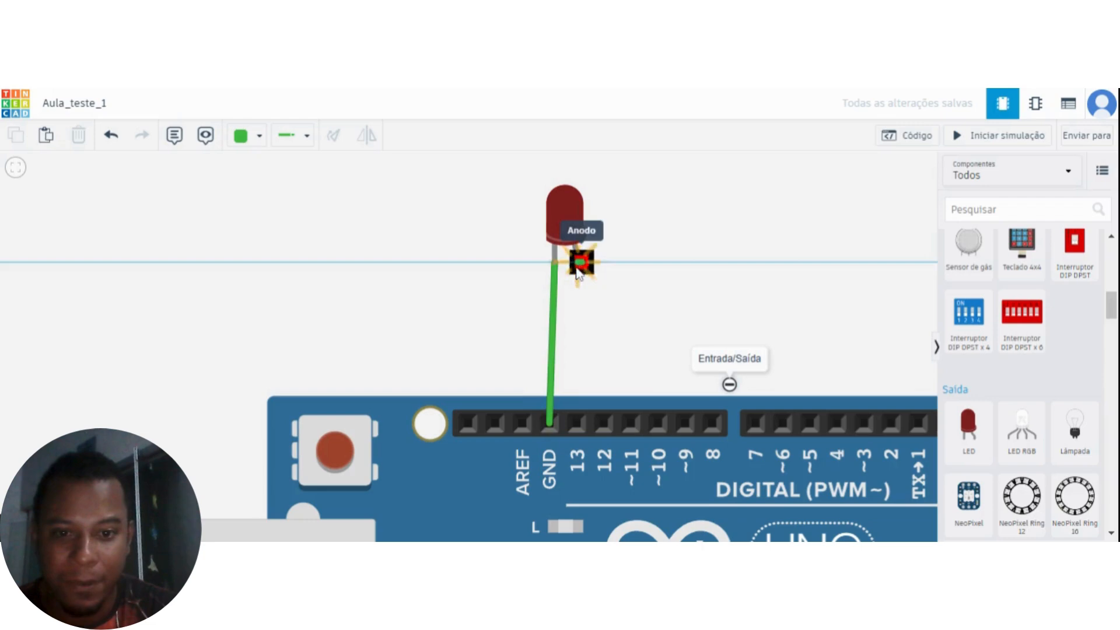
{"action": "left_click", "coordinate": [578, 426]}
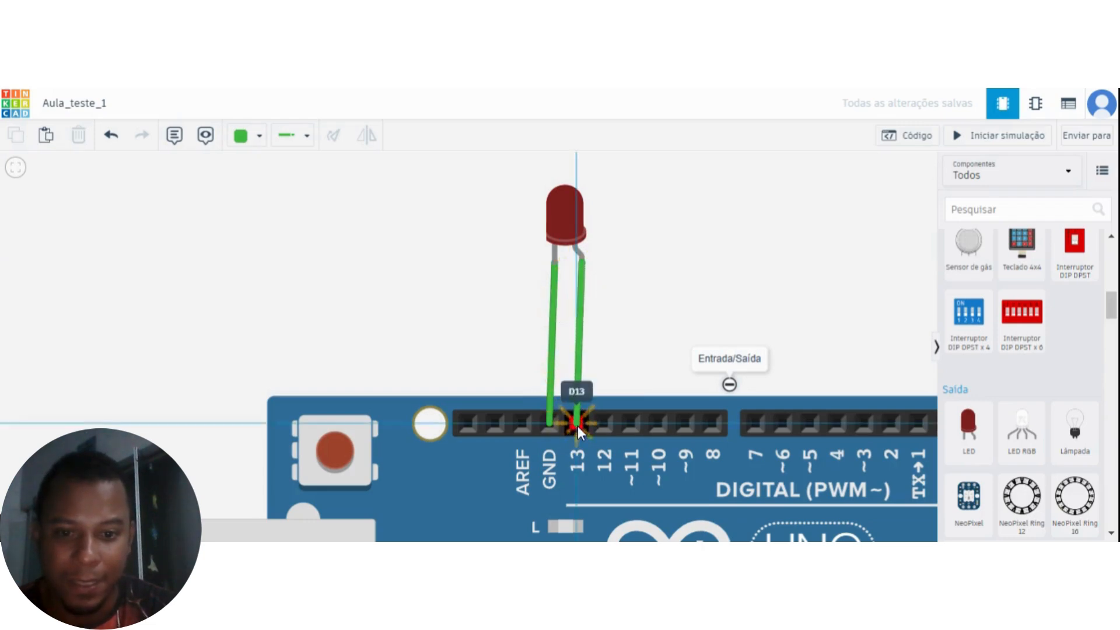
Place a resistor beside the LED and set its resistance to 200 Ω.
{"action": "scroll", "coordinate": [694, 292], "scroll_direction": "down", "scroll_amount": 1}
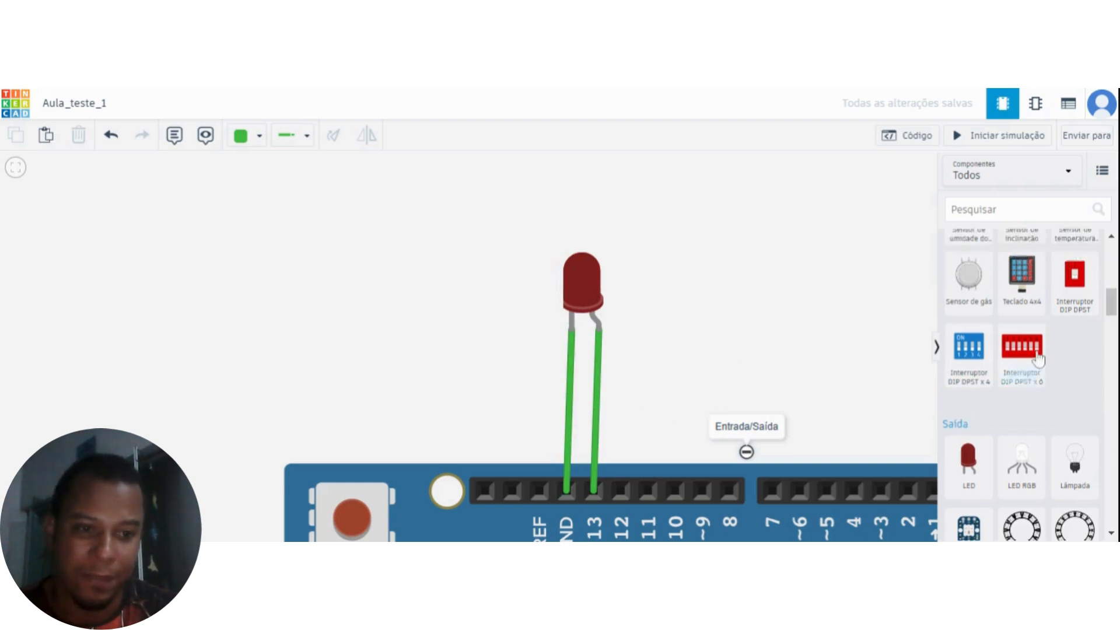
{"action": "scroll", "coordinate": [1005, 375], "scroll_direction": "up", "scroll_amount": 5}
{"action": "left_click_drag", "start_coordinate": [969, 275], "coordinate": [752, 327]}
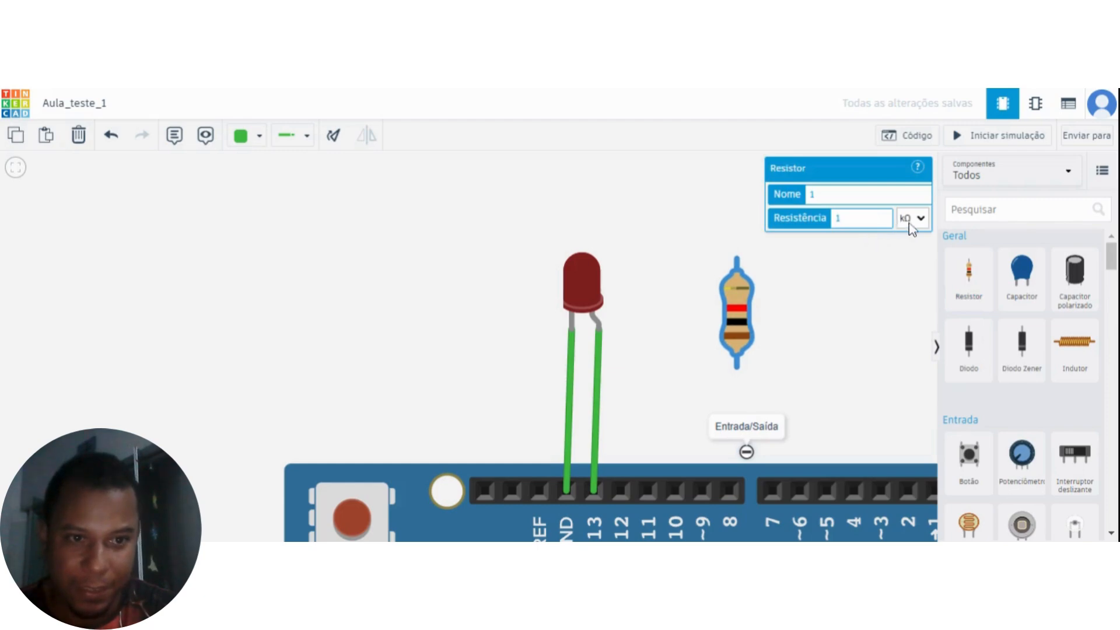
{"action": "left_click_drag", "start_coordinate": [827, 333], "coordinate": [765, 345]}
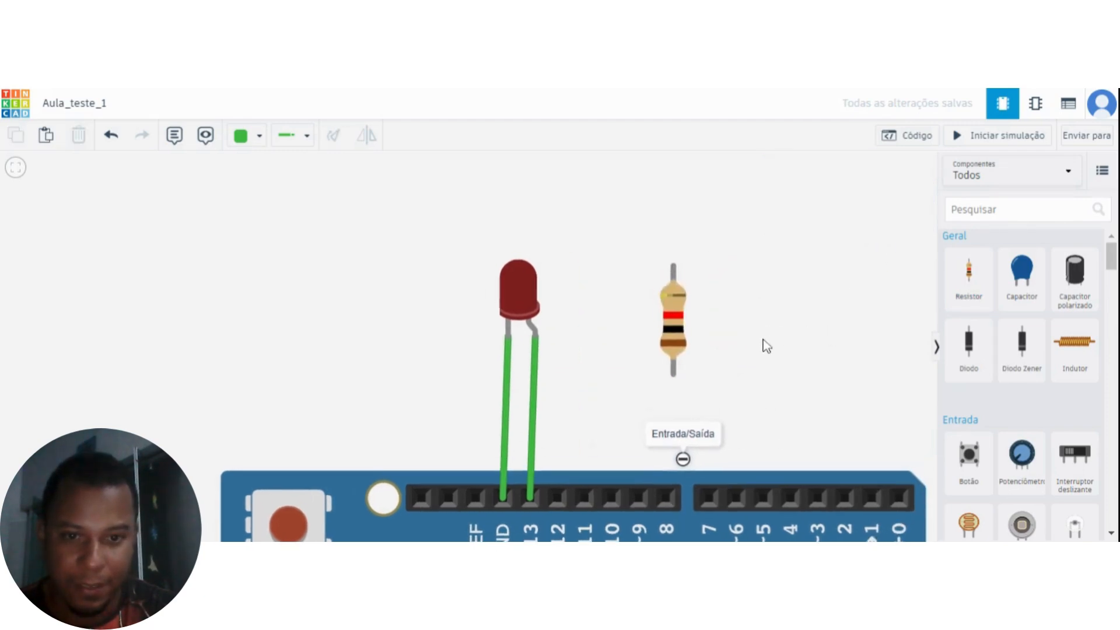
{"action": "left_click", "coordinate": [677, 309]}
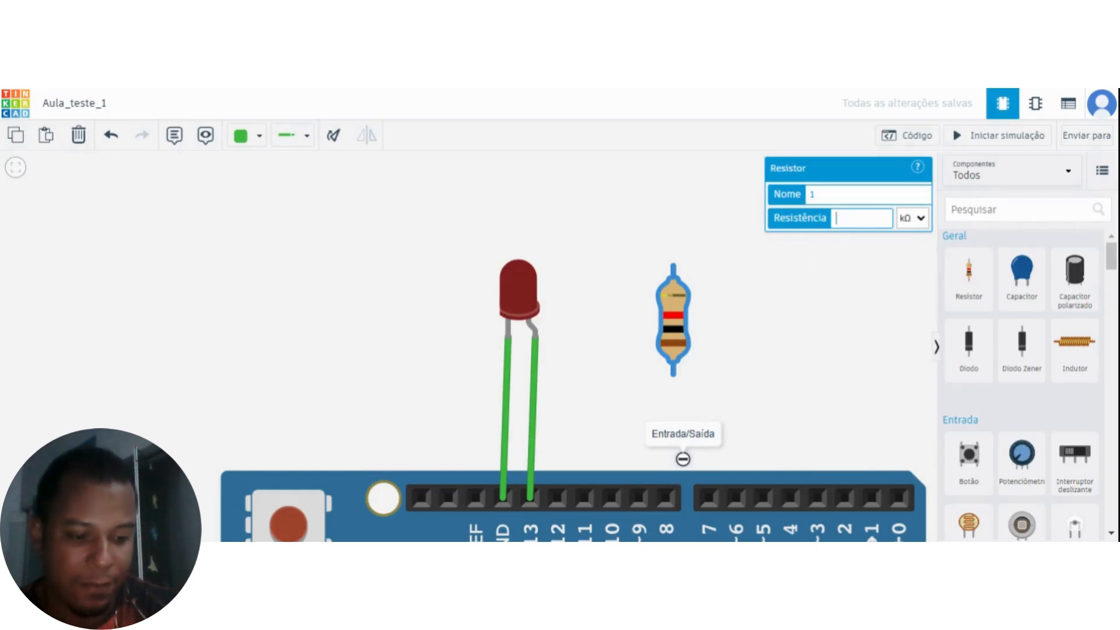
{"action": "type", "text": "200"}
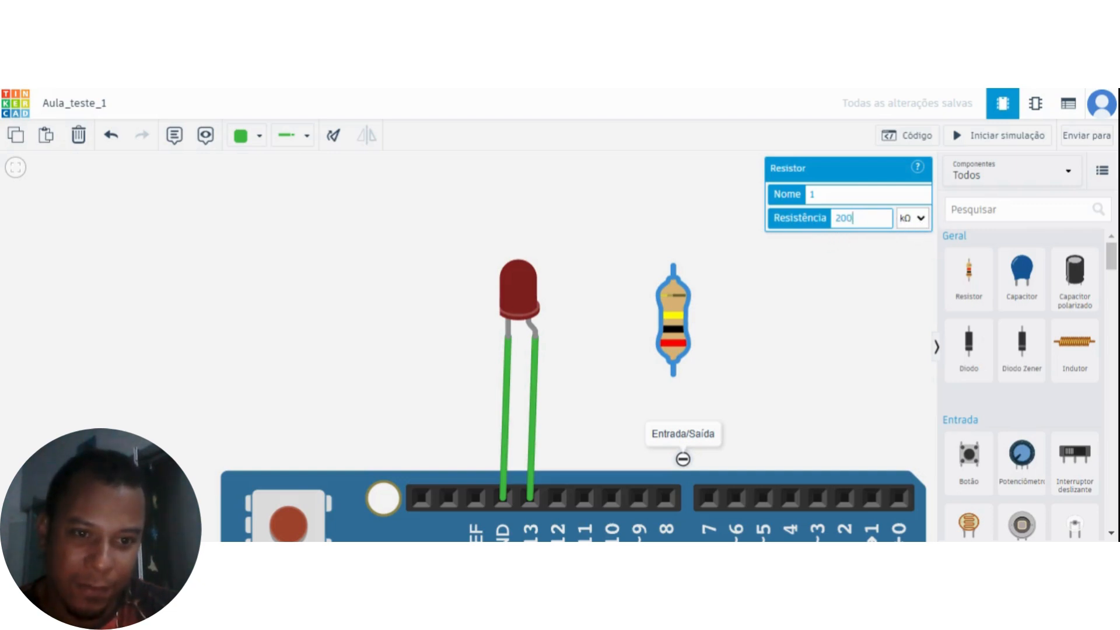
{"action": "left_click", "coordinate": [909, 232]}
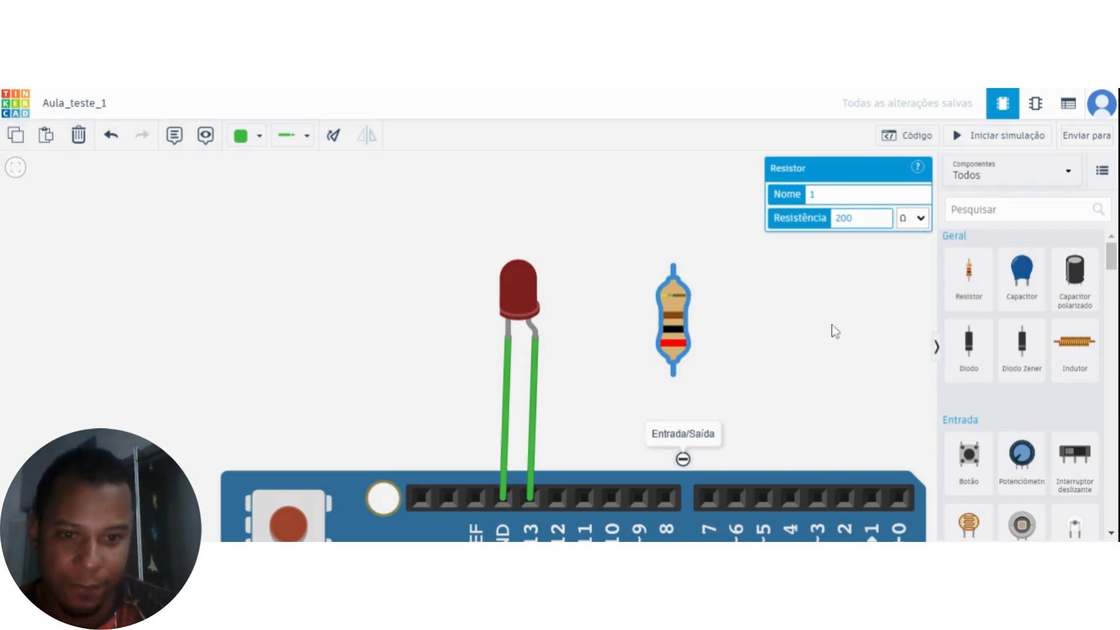
Reconnect the pin 13 end of the LED's anode wire to the resistor's upper terminal.
{"action": "left_click_drag", "start_coordinate": [586, 399], "coordinate": [543, 370]}
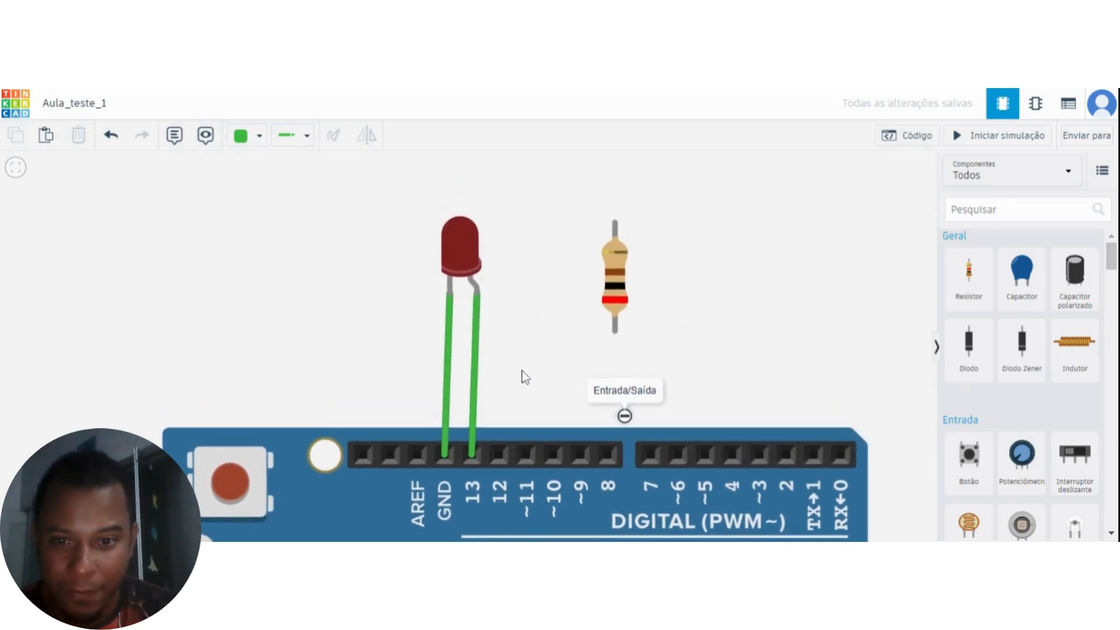
{"action": "left_click", "coordinate": [475, 413]}
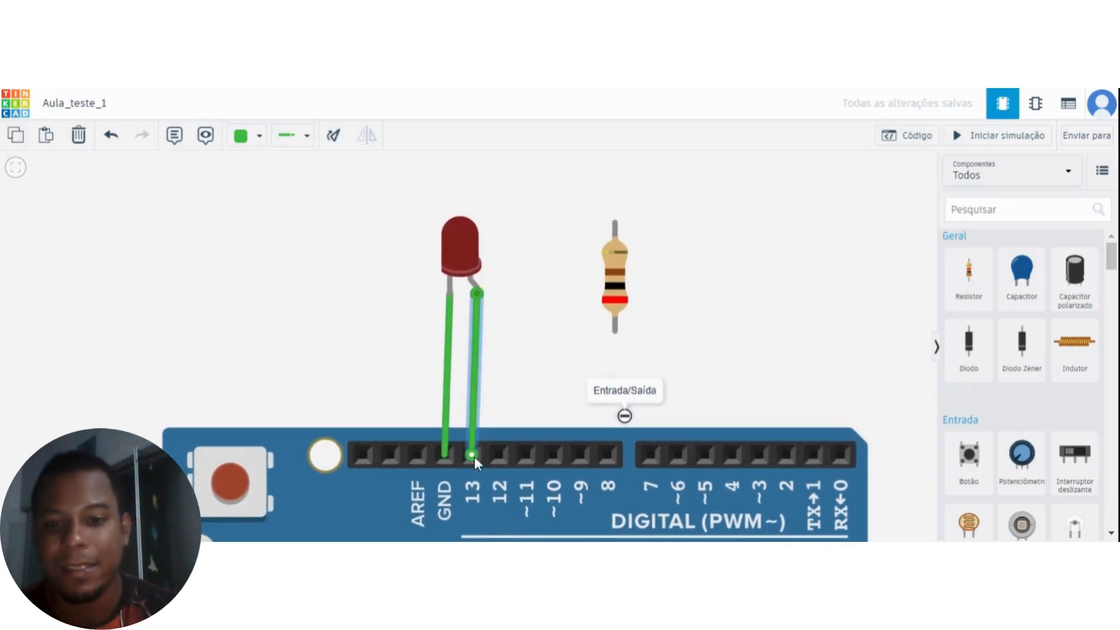
{"action": "left_click_drag", "start_coordinate": [476, 452], "coordinate": [612, 222]}
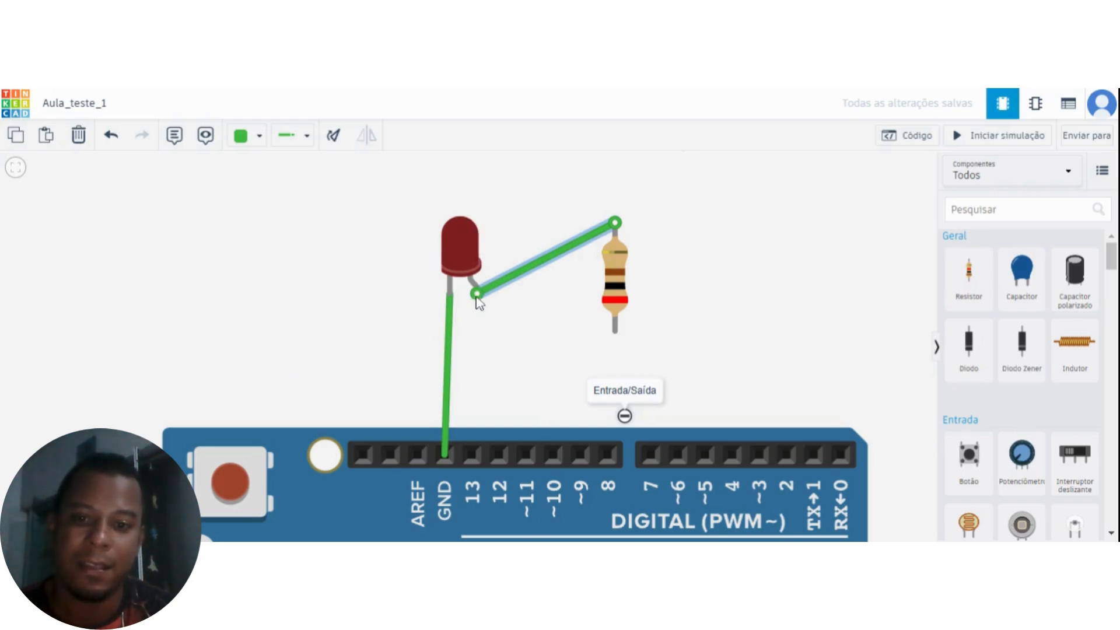
Wire the resistor's lower terminal to the Arduino's digital pin 13.
{"action": "left_click_drag", "start_coordinate": [518, 351], "coordinate": [570, 342]}
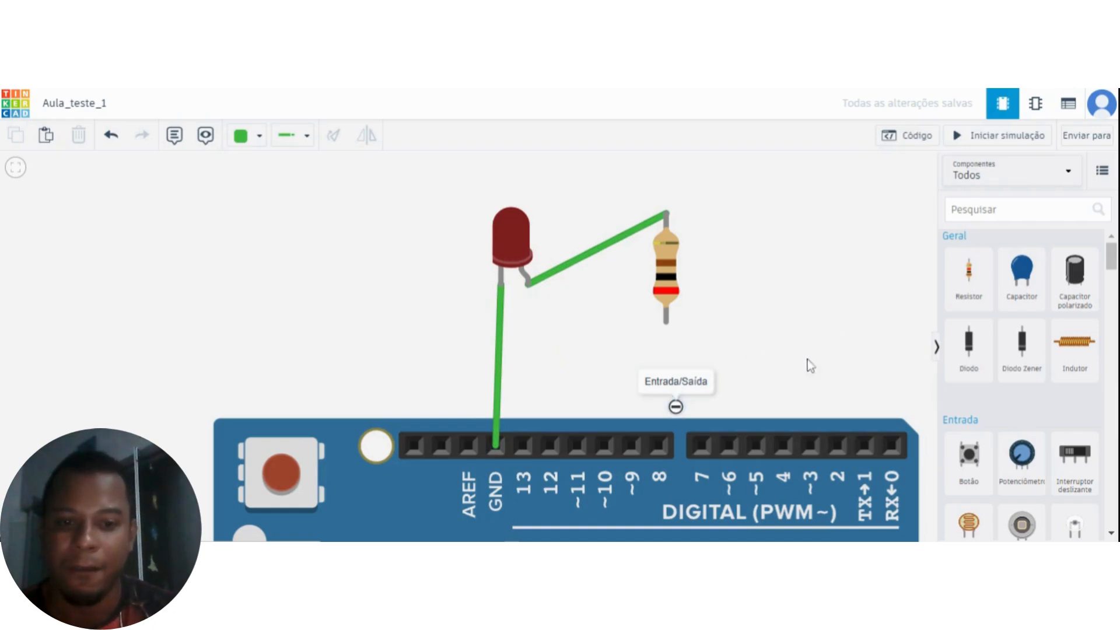
{"action": "left_click", "coordinate": [666, 322]}
{"action": "left_click", "coordinate": [557, 394]}
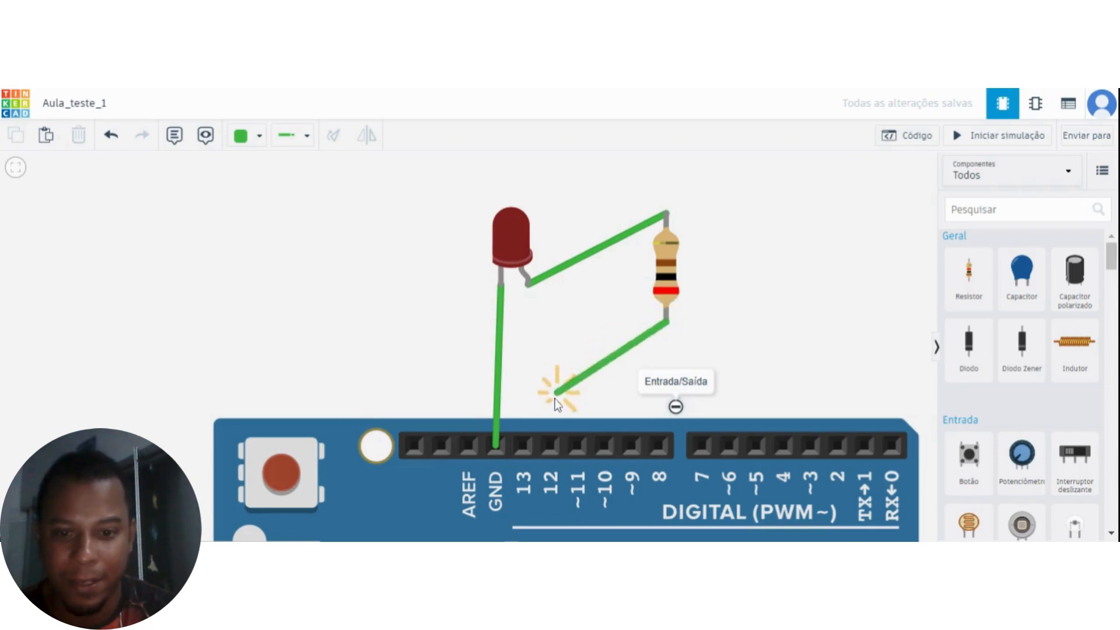
{"action": "left_click", "coordinate": [524, 447]}
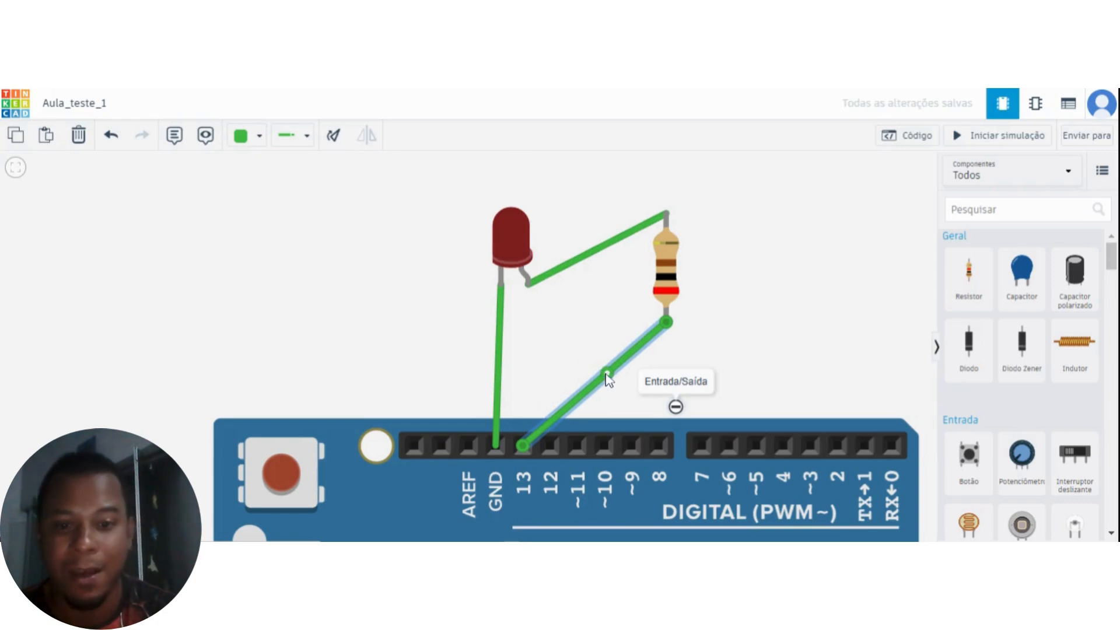
Lower the resistor slightly and bend its pin 13 wire into a right angle directly above the pin.
{"action": "left_click_drag", "start_coordinate": [609, 379], "coordinate": [526, 351]}
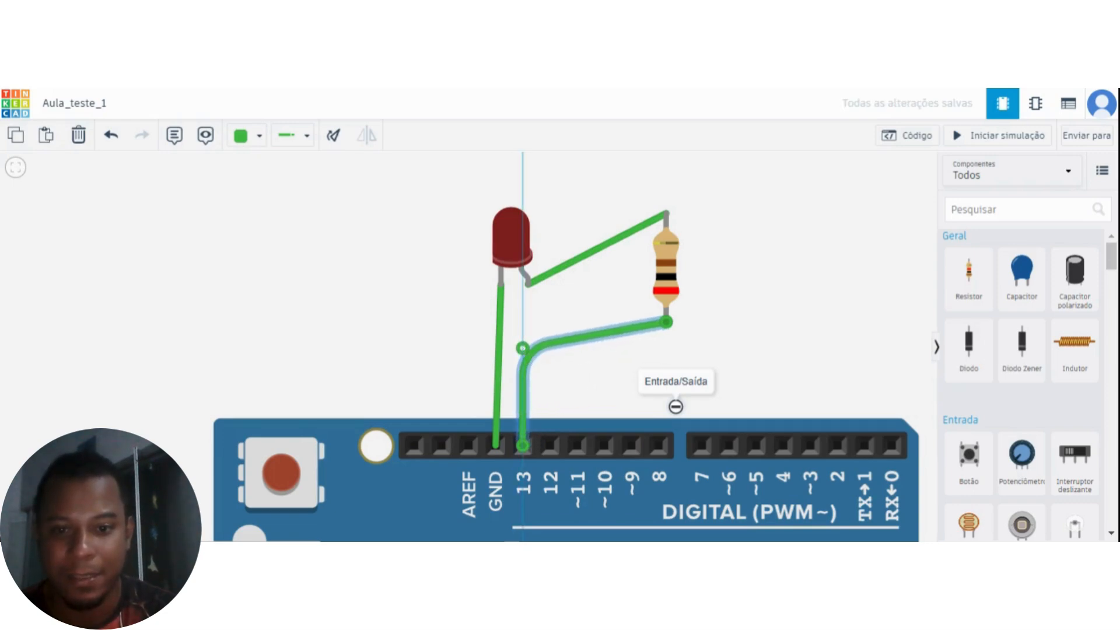
{"action": "left_click_drag", "start_coordinate": [525, 353], "coordinate": [525, 351]}
{"action": "left_click_drag", "start_coordinate": [662, 278], "coordinate": [661, 319]}
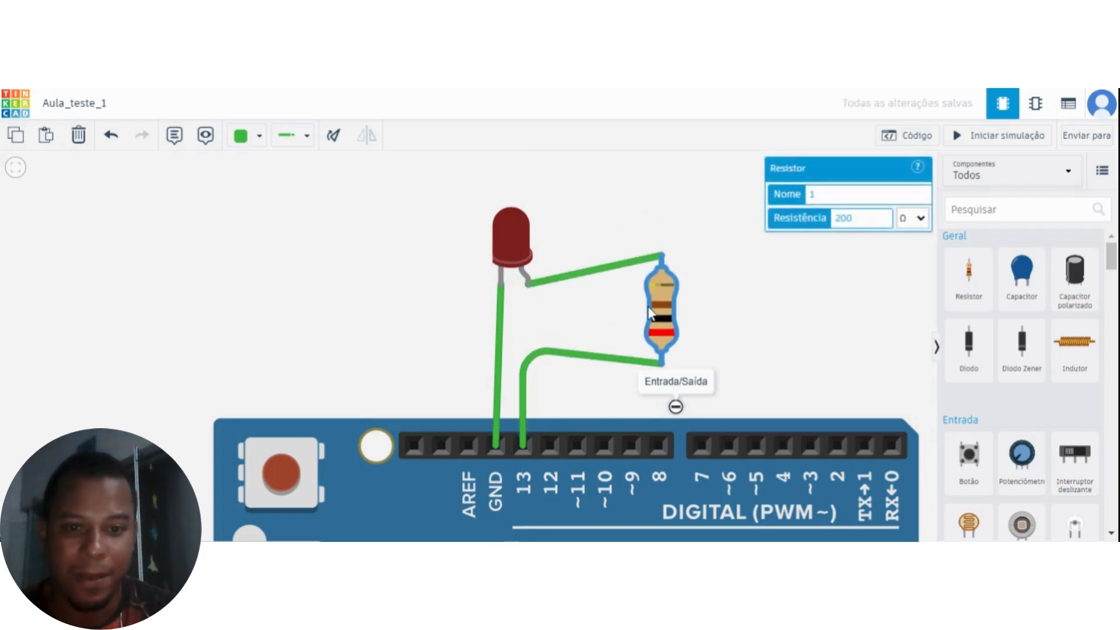
{"action": "left_click", "coordinate": [525, 354]}
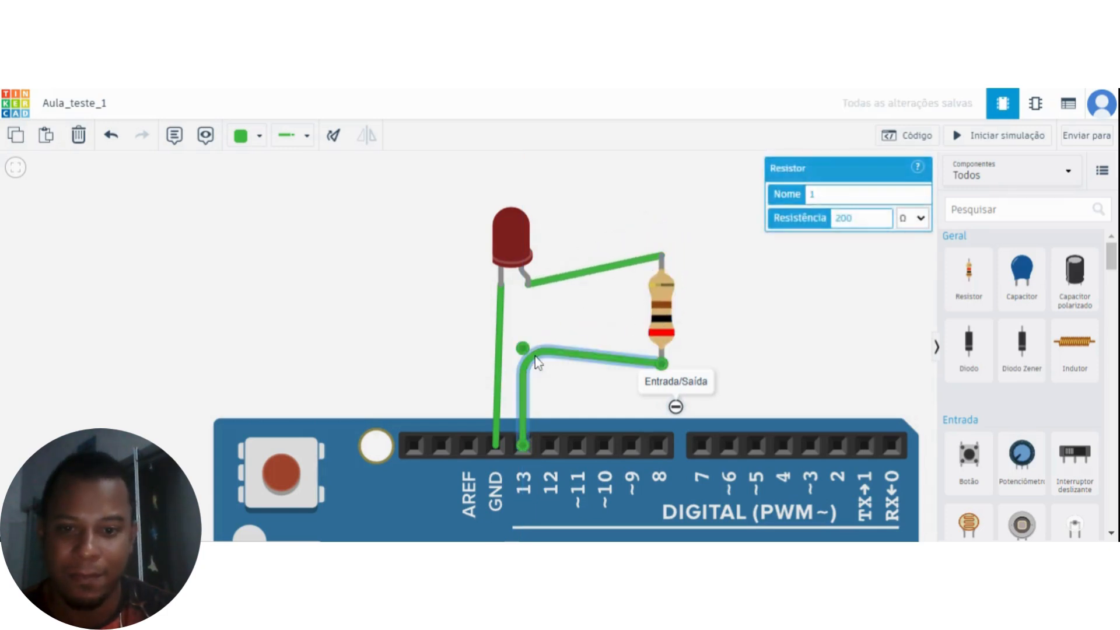
{"action": "left_click_drag", "start_coordinate": [527, 356], "coordinate": [527, 370]}
Bend the wire between the LED's anode and the resistor so it drops below the LED and runs horizontally to the resistor.
{"action": "left_click", "coordinate": [593, 276]}
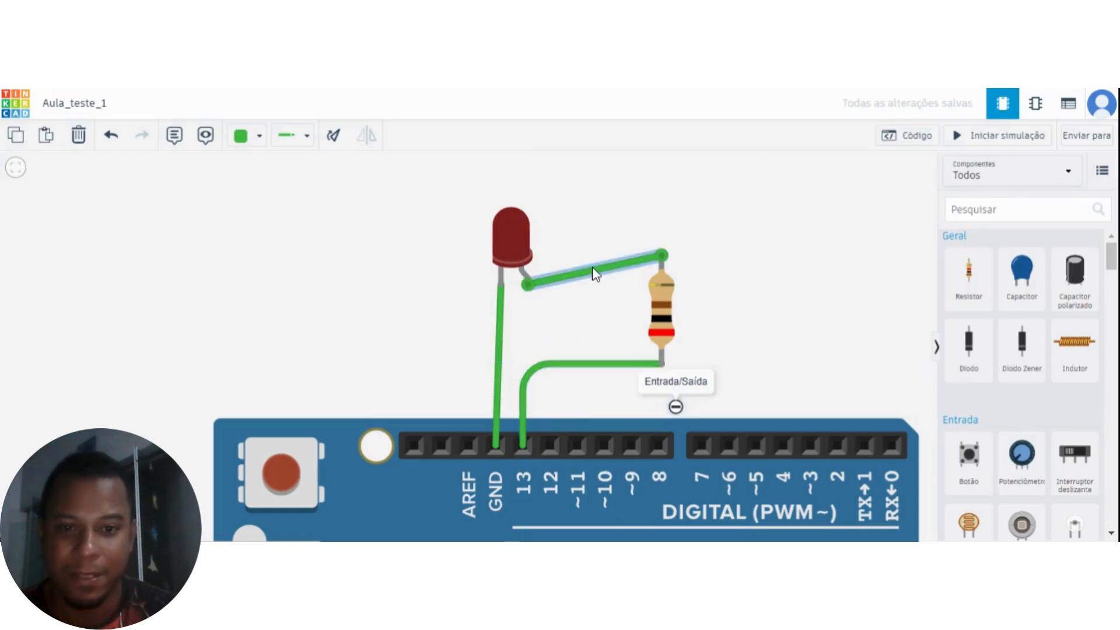
{"action": "left_click_drag", "start_coordinate": [592, 276], "coordinate": [661, 320]}
{"action": "left_click_drag", "start_coordinate": [776, 339], "coordinate": [778, 296]}
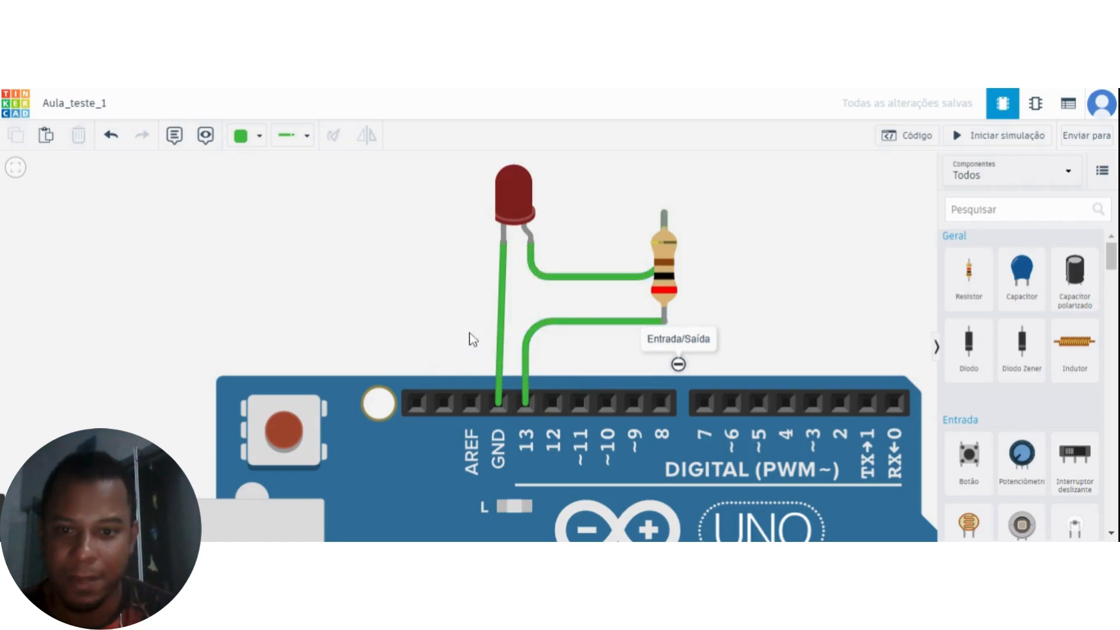
Change the colour of the wire from the LED's cathode to GND to black (Preto).
{"action": "left_click", "coordinate": [503, 325]}
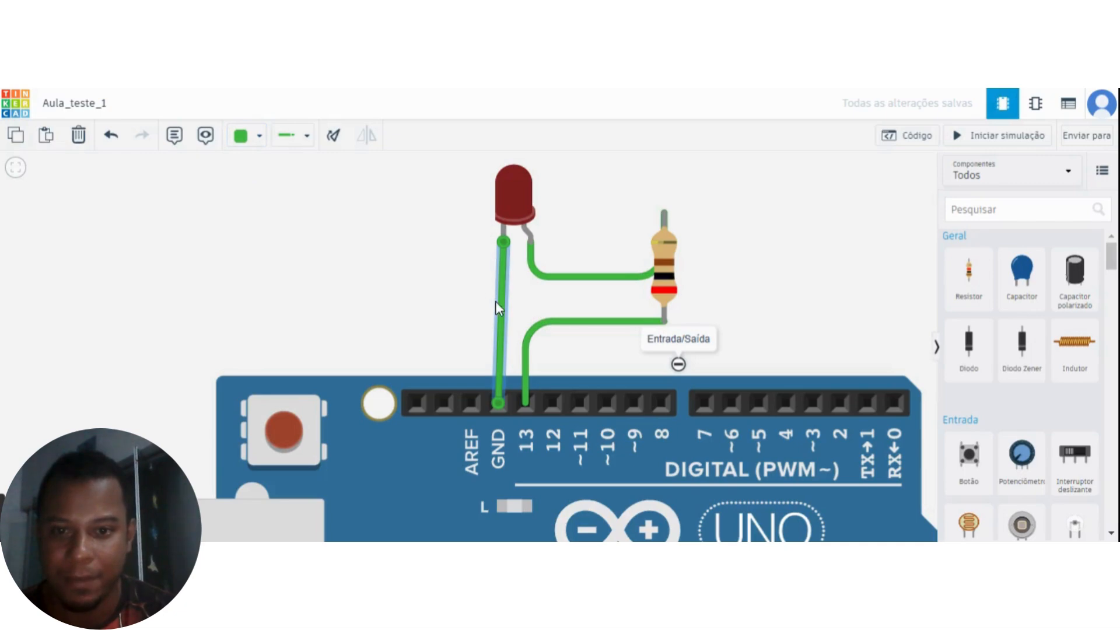
{"action": "left_click", "coordinate": [257, 144]}
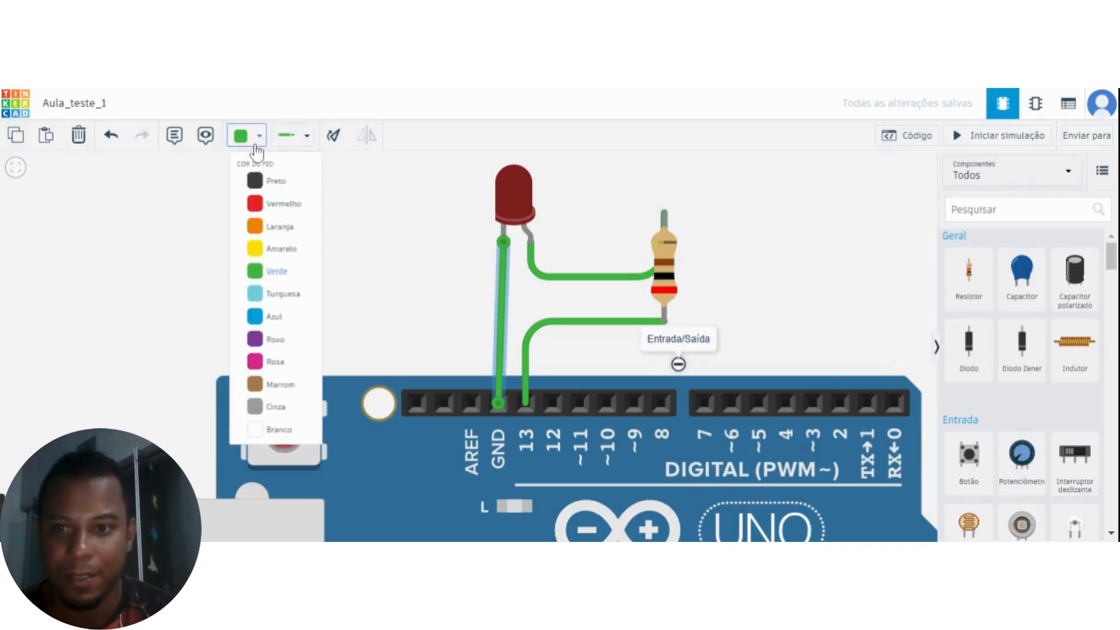
{"action": "left_click", "coordinate": [296, 191]}
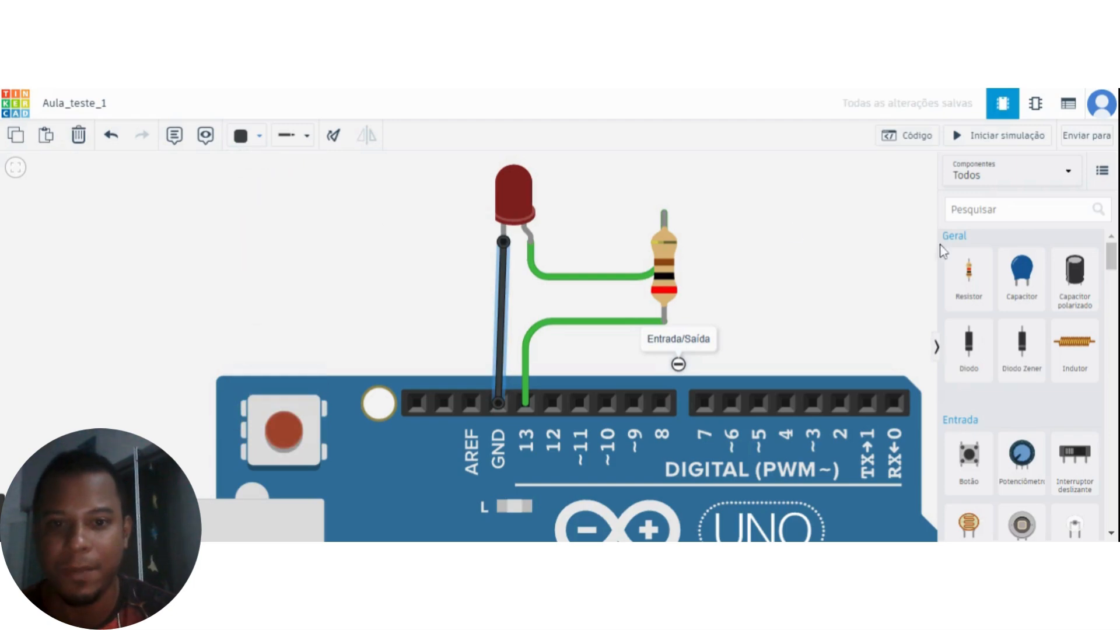
Rewrite the "Entrada/Saída" note as "13 é uma saída" and move its marker beside the pin 13 label.
{"action": "left_click_drag", "start_coordinate": [812, 263], "coordinate": [677, 318]}
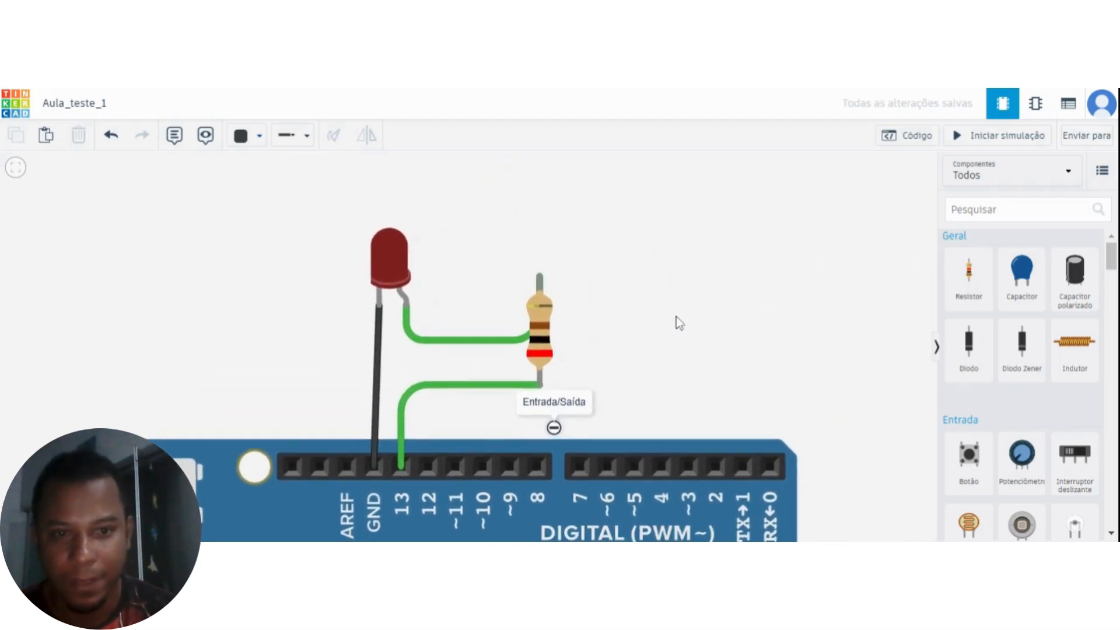
{"action": "left_click_drag", "start_coordinate": [753, 308], "coordinate": [590, 300]}
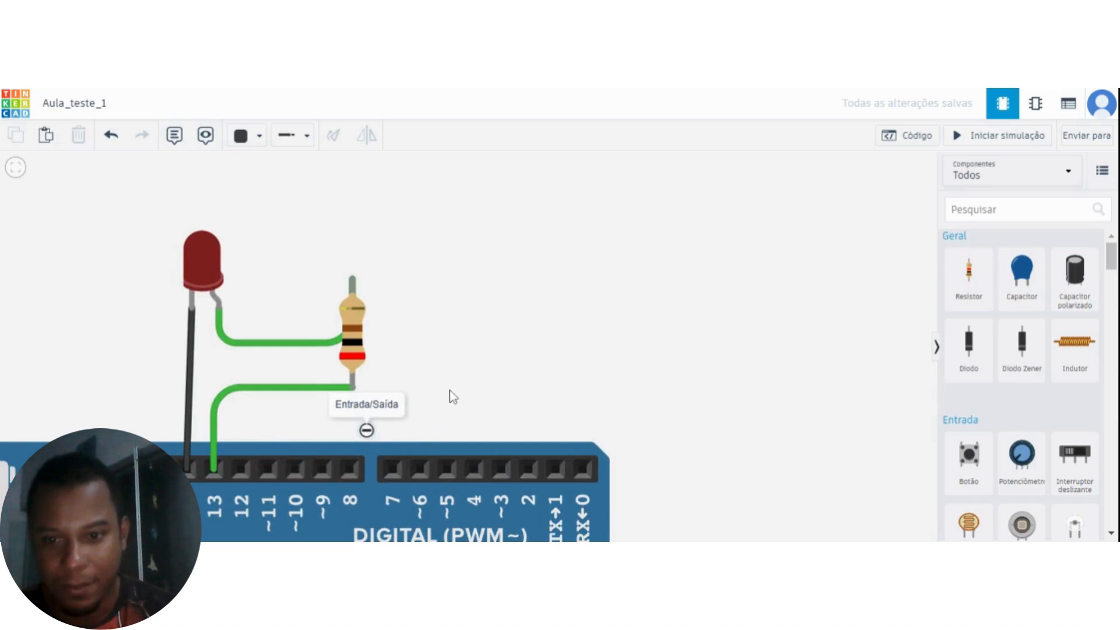
{"action": "left_click_drag", "start_coordinate": [449, 390], "coordinate": [498, 374]}
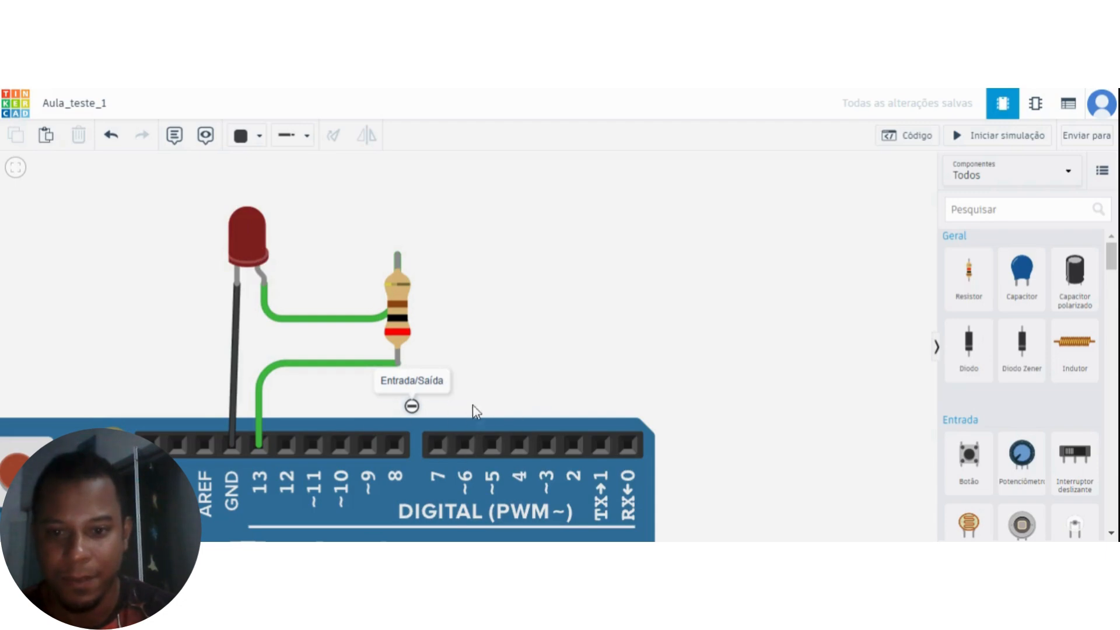
{"action": "double_click", "coordinate": [427, 384]}
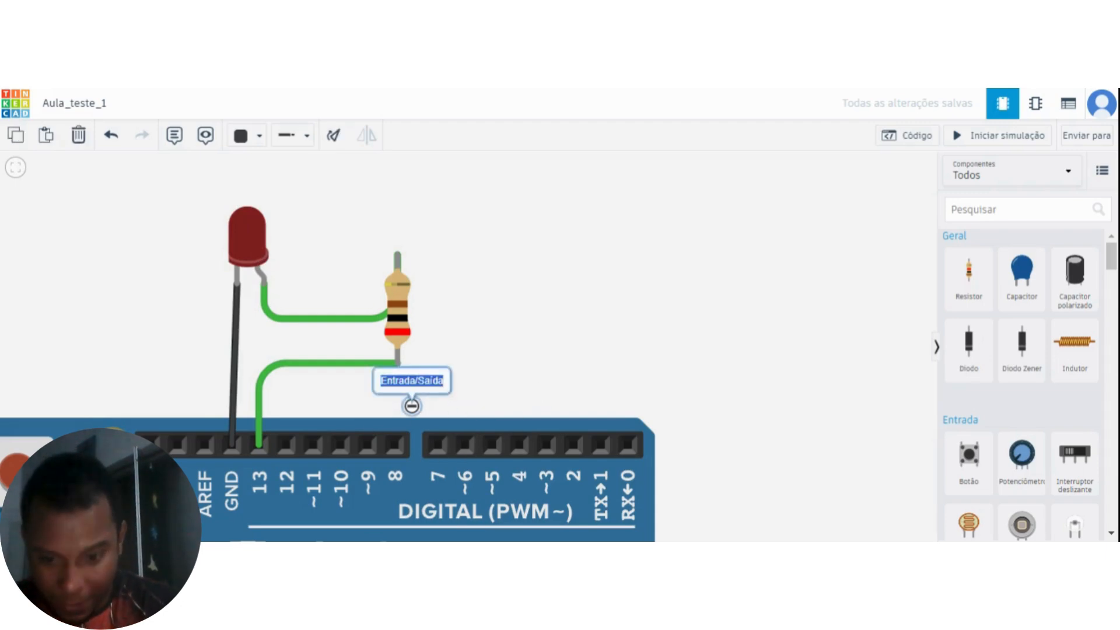
{"action": "type", "text": "13"}
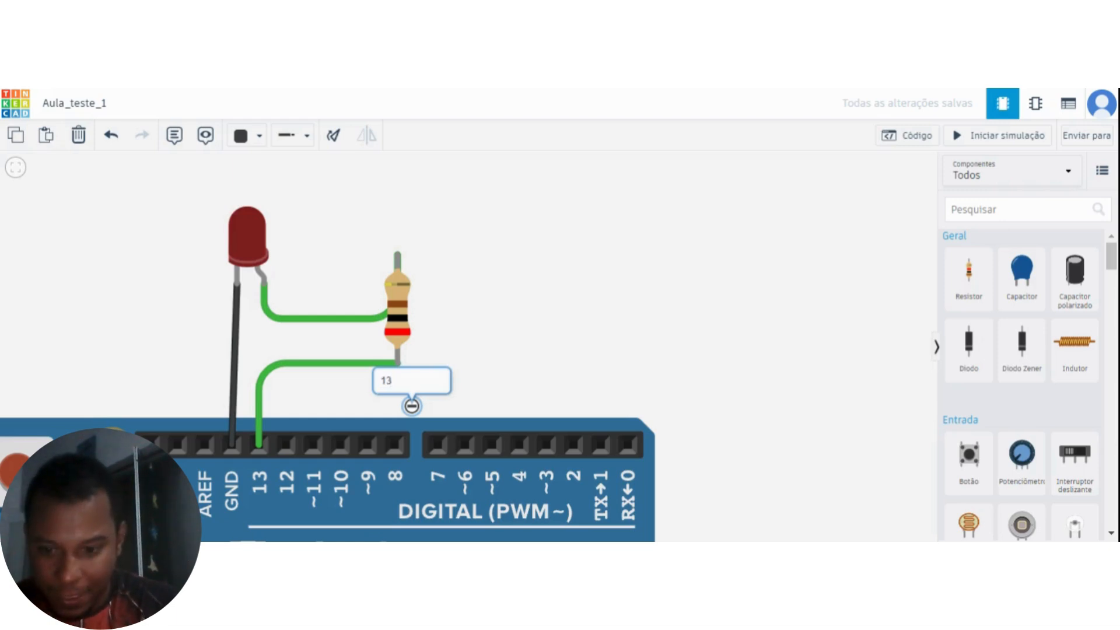
{"action": "type", "text": " é uma saída"}
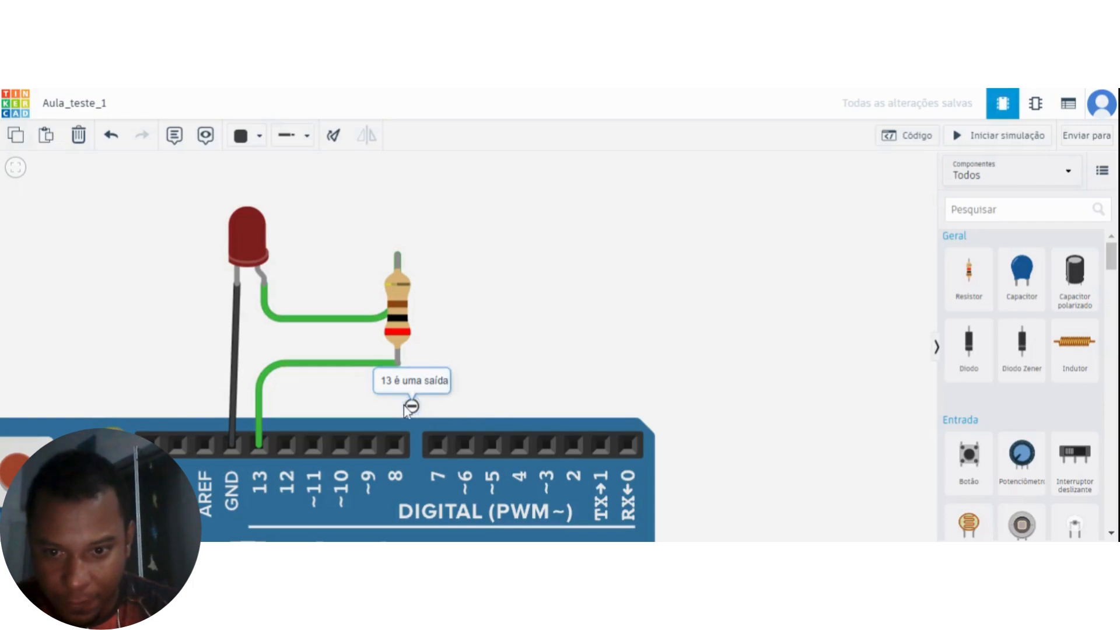
{"action": "left_click_drag", "start_coordinate": [411, 407], "coordinate": [373, 466]}
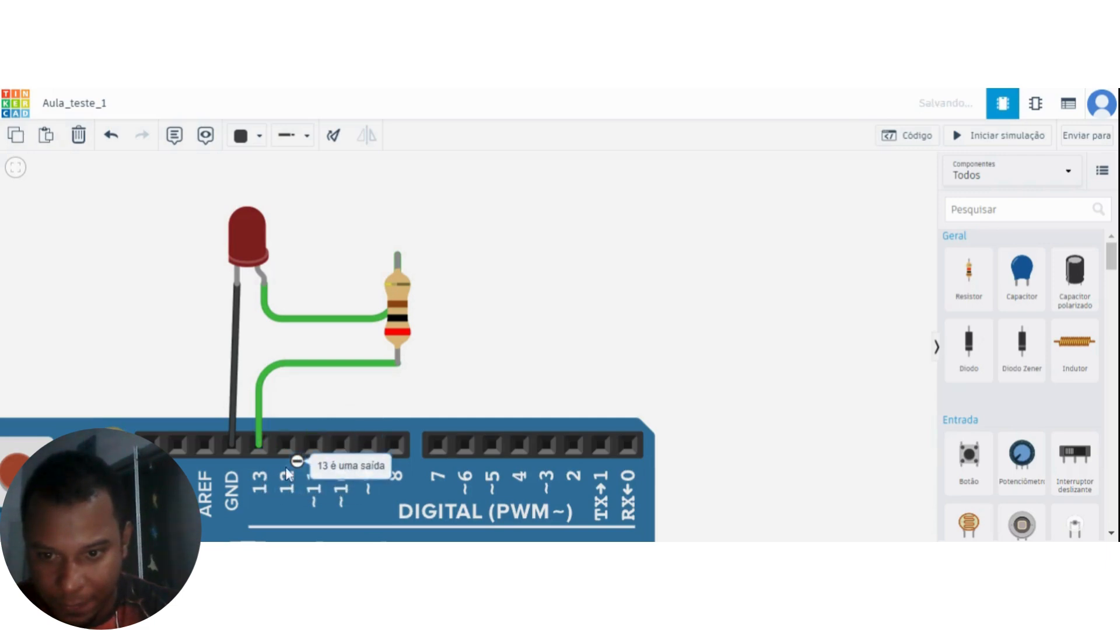
{"action": "left_click_drag", "start_coordinate": [295, 461], "coordinate": [265, 473]}
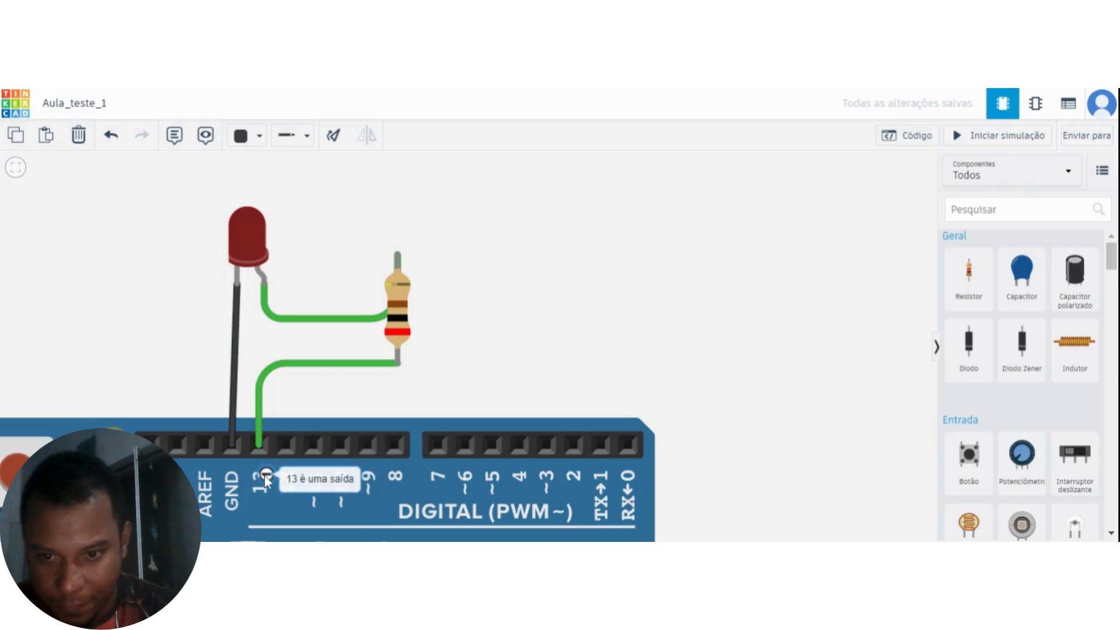
Open the Arduino's code and switch its editor from blocks to text (Texto), accepting the loss of the current blocks.
{"action": "mouse_move", "coordinate": [488, 368]}
{"action": "left_mouse_down"}
{"action": "mouse_move", "coordinate": [575, 345]}
{"action": "mouse_move", "coordinate": [613, 353]}
{"action": "mouse_move", "coordinate": [620, 372]}
{"action": "mouse_move", "coordinate": [510, 388]}
{"action": "mouse_move", "coordinate": [485, 358]}
{"action": "mouse_move", "coordinate": [498, 352]}
{"action": "left_mouse_up"}
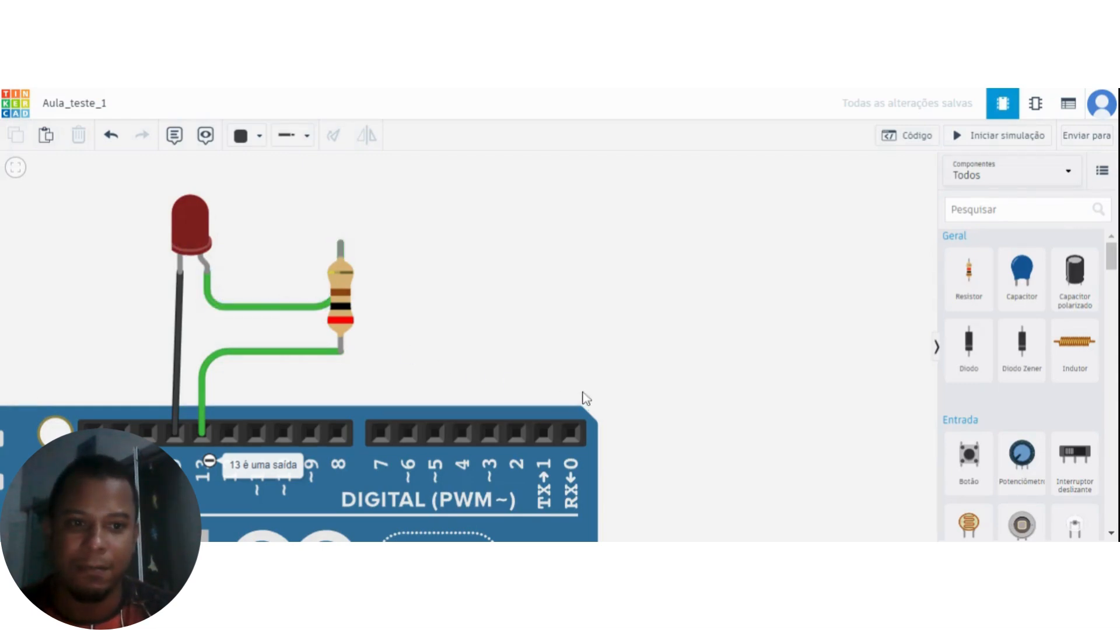
{"action": "left_click", "coordinate": [914, 145]}
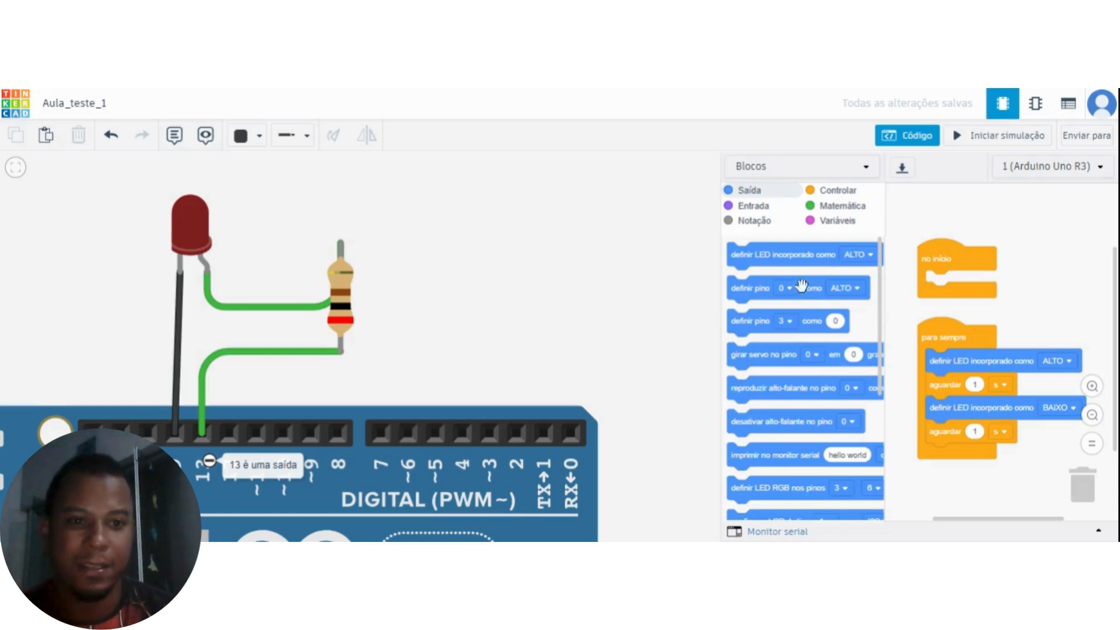
{"action": "left_click", "coordinate": [862, 172]}
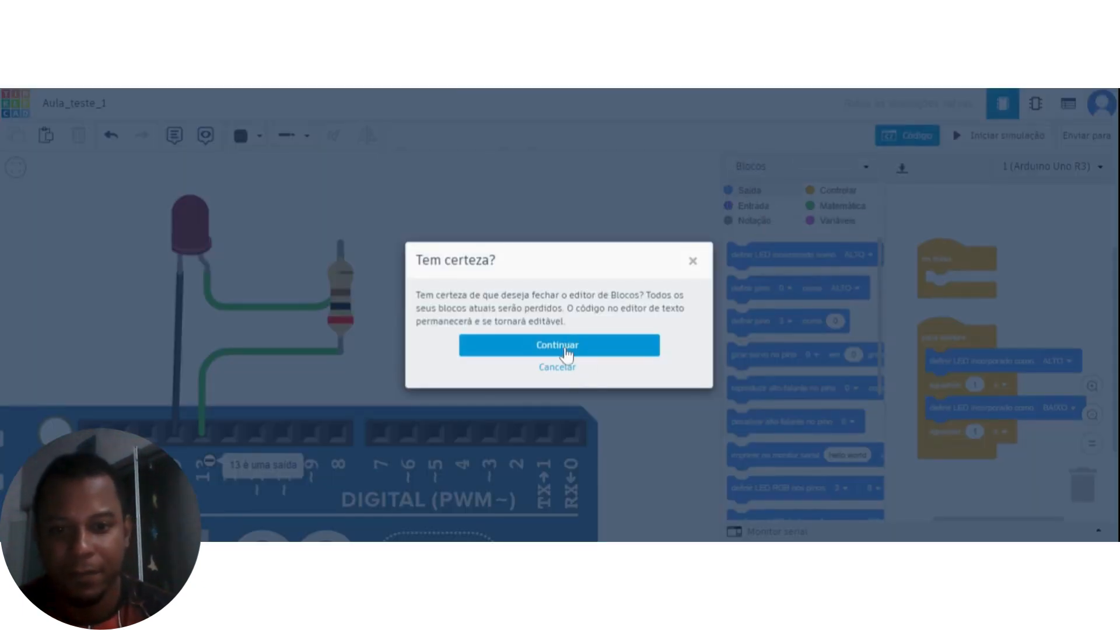
{"action": "left_click", "coordinate": [566, 350]}
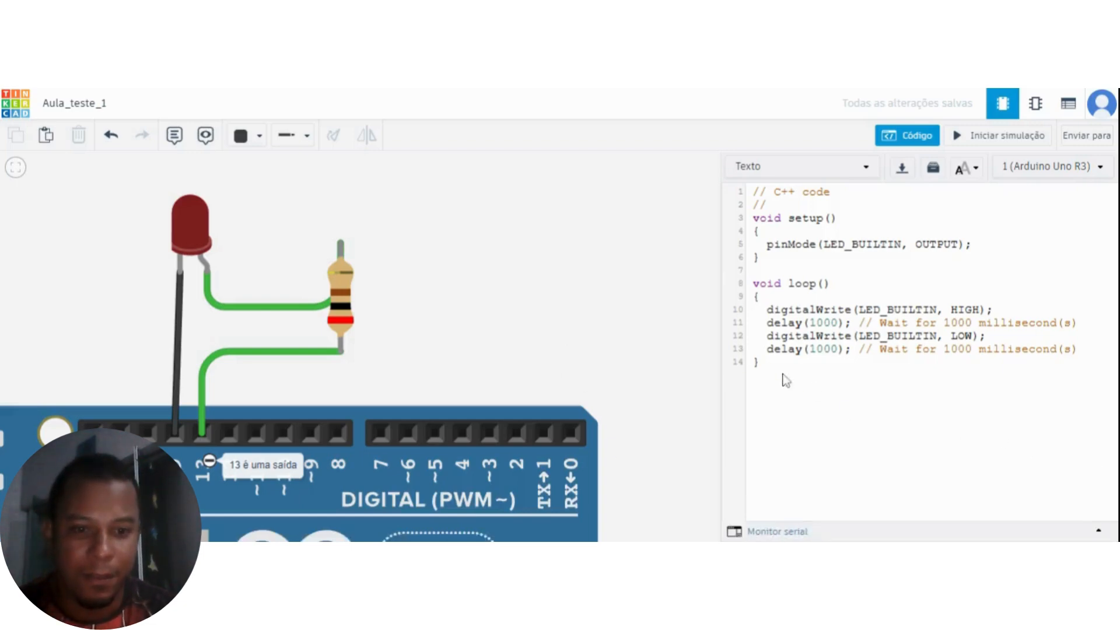
Delete all the digitalWrite and delay lines inside the loop function.
{"action": "left_click_drag", "start_coordinate": [1079, 349], "coordinate": [767, 310]}
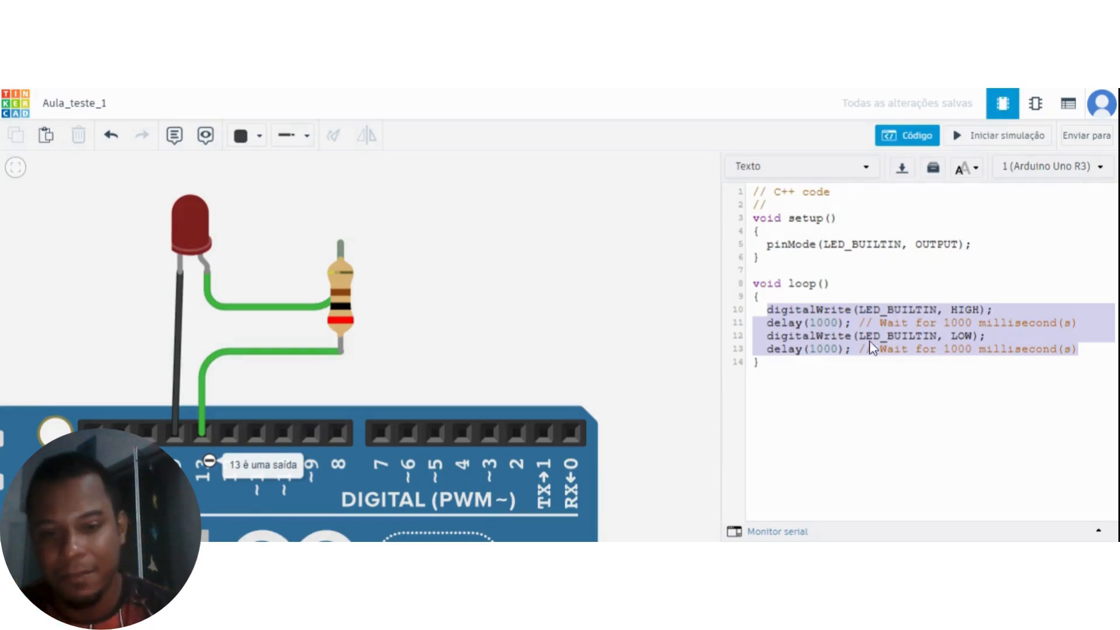
{"action": "left_click_drag", "start_coordinate": [502, 339], "coordinate": [508, 302]}
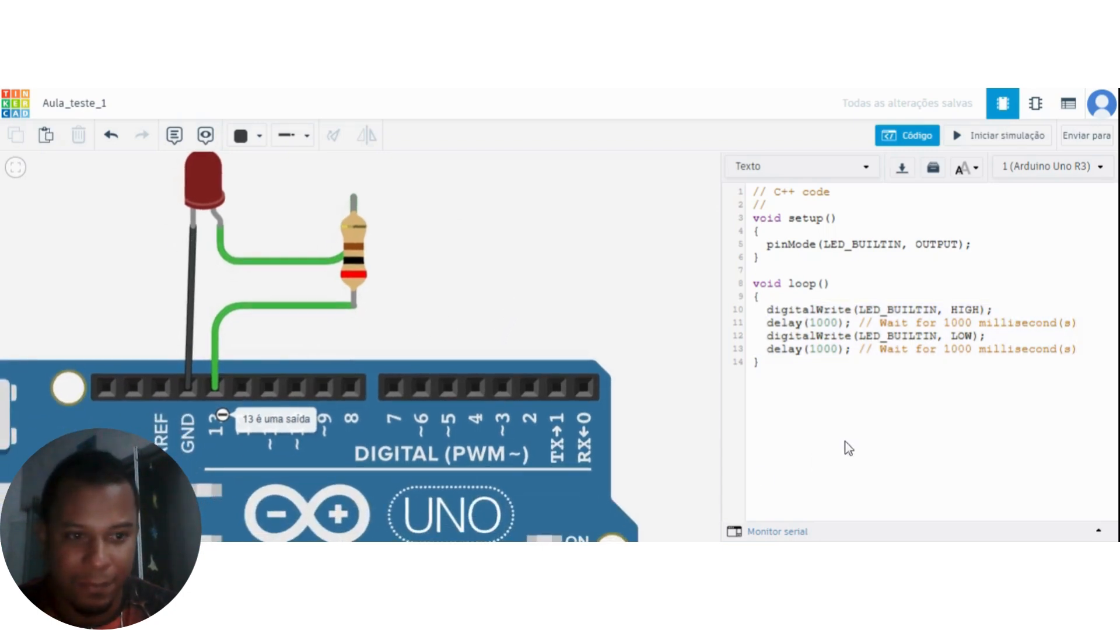
{"action": "left_click_drag", "start_coordinate": [1079, 349], "coordinate": [767, 310]}
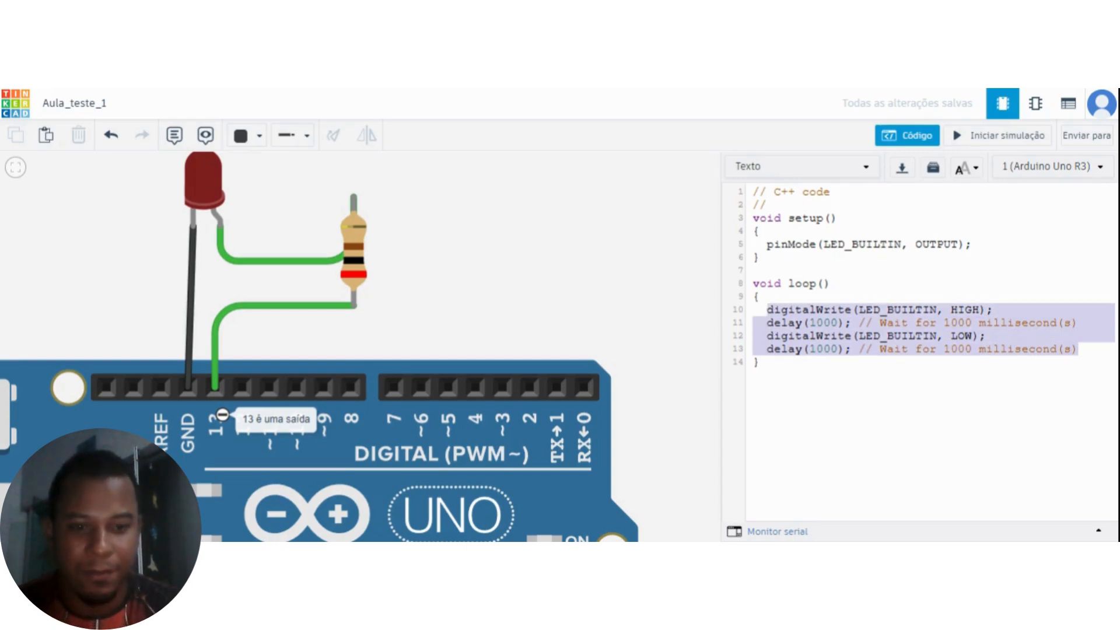
{"action": "key", "text": "BackSpace"}
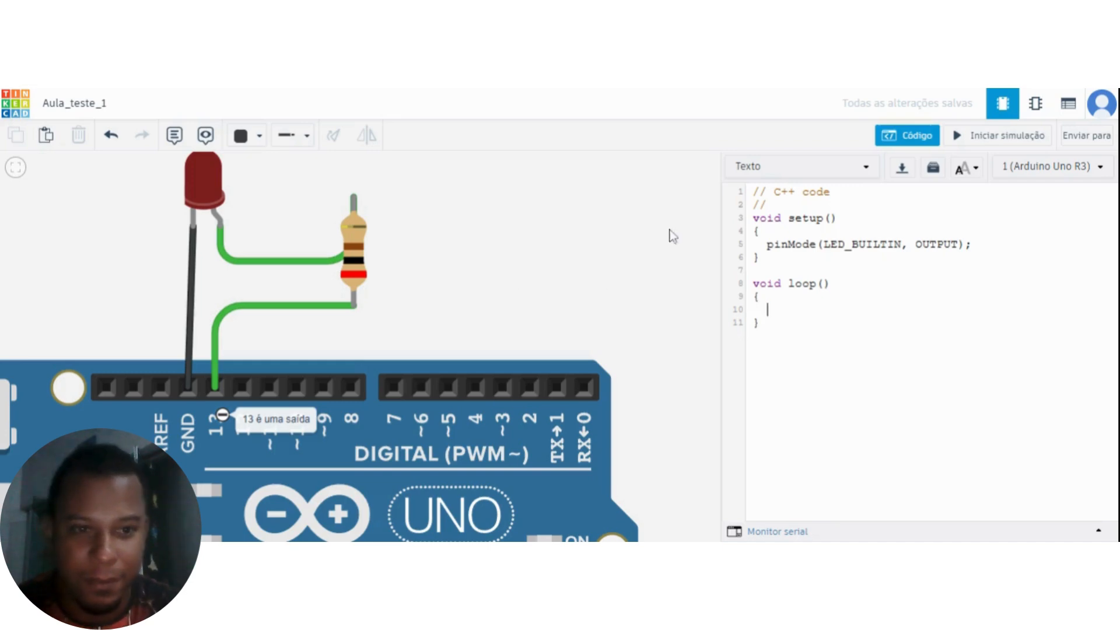
Delete the pinMode line inside setup and the two comment lines at the start of the code.
{"action": "left_click", "coordinate": [973, 245]}
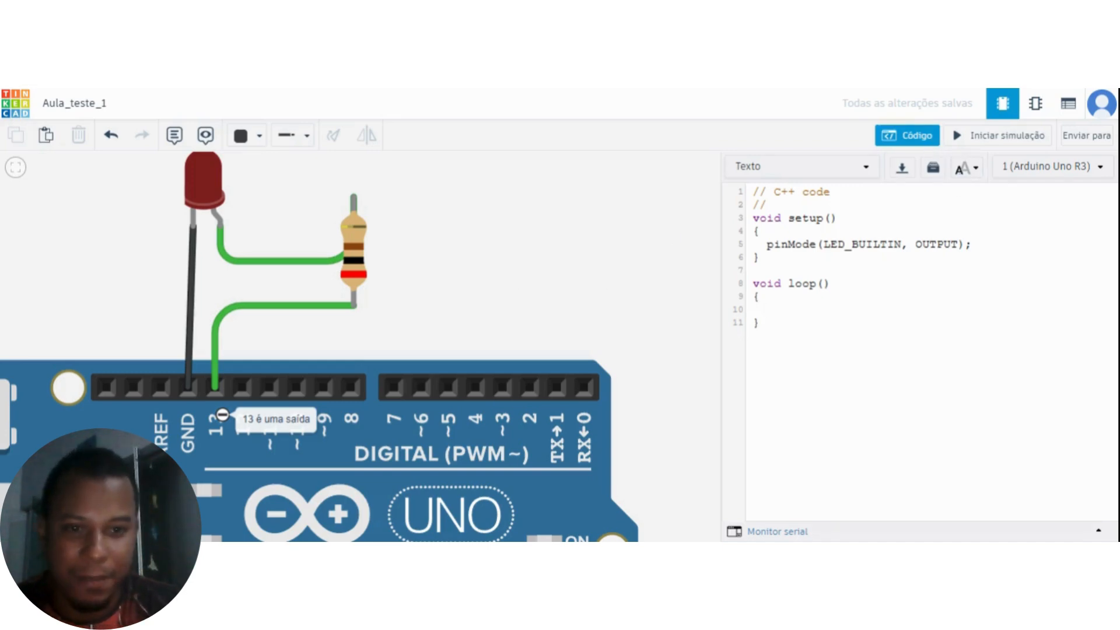
{"action": "key", "text": "BackSpace"}
{"action": "key", "text": "BackSpace"}
{"action": "key", "text": "BackSpace"}
{"action": "key", "text": "BackSpace"}
{"action": "key", "text": "BackSpace"}
{"action": "key", "text": "BackSpace"}
{"action": "key", "text": "BackSpace"}
{"action": "key", "text": "BackSpace"}
{"action": "key", "text": "BackSpace"}
{"action": "key", "text": "BackSpace"}
{"action": "key", "text": "BackSpace"}
{"action": "key", "text": "BackSpace"}
{"action": "key", "text": "BackSpace"}
{"action": "key", "text": "BackSpace"}
{"action": "key", "text": "BackSpace"}
{"action": "key", "text": "BackSpace"}
{"action": "key", "text": "BackSpace"}
{"action": "key", "text": "BackSpace"}
{"action": "key", "text": "BackSpace"}
{"action": "key", "text": "BackSpace"}
{"action": "key", "text": "BackSpace"}
{"action": "key", "text": "BackSpace"}
{"action": "key", "text": "BackSpace"}
{"action": "key", "text": "BackSpace"}
{"action": "key", "text": "BackSpace"}
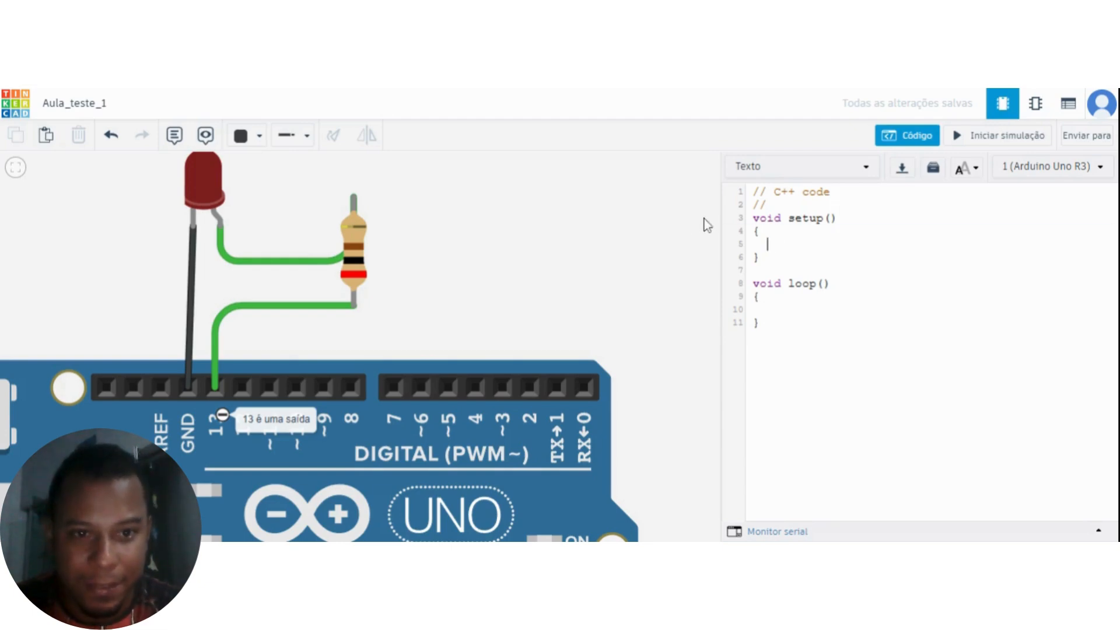
{"action": "left_click_drag", "start_coordinate": [767, 205], "coordinate": [741, 188]}
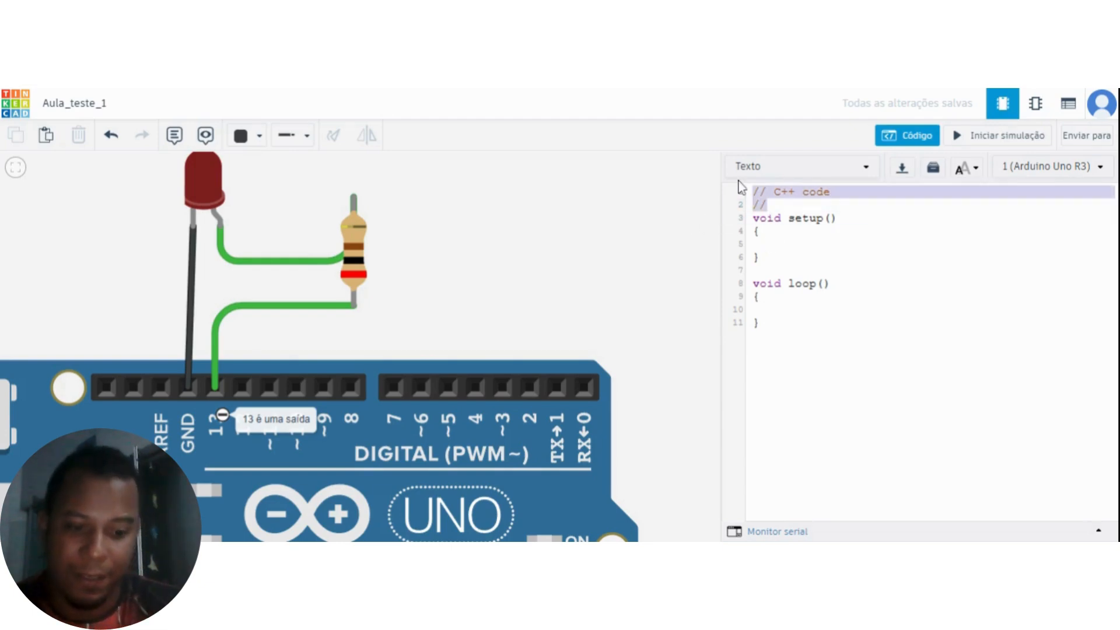
{"action": "key", "text": "BackSpace"}
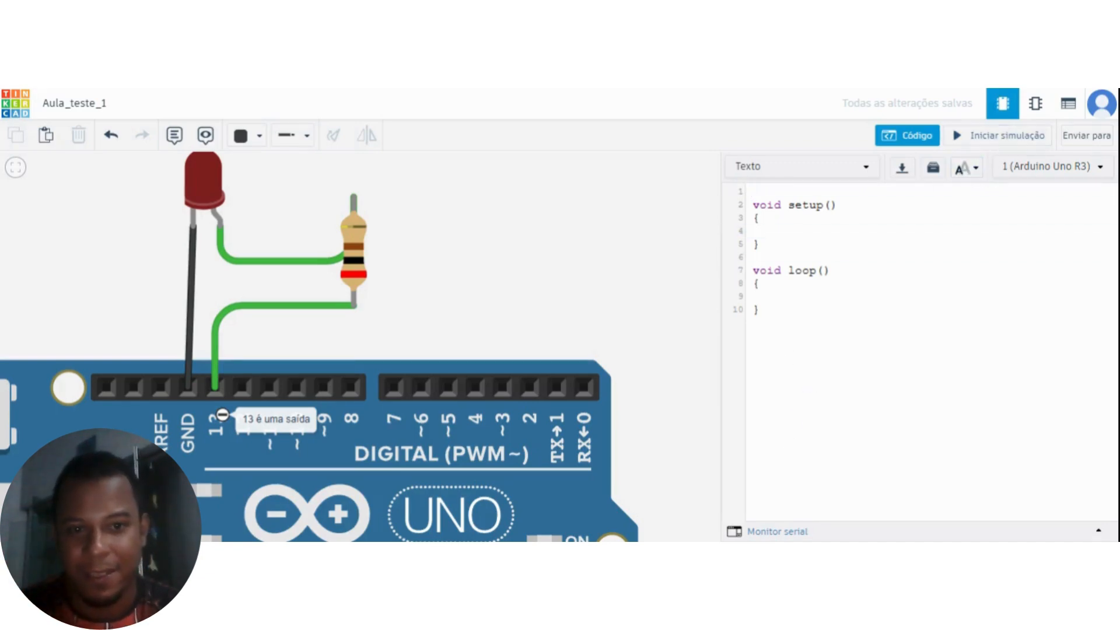
Set the code editor's font size to large (Grande).
{"action": "left_click_drag", "start_coordinate": [455, 313], "coordinate": [447, 374]}
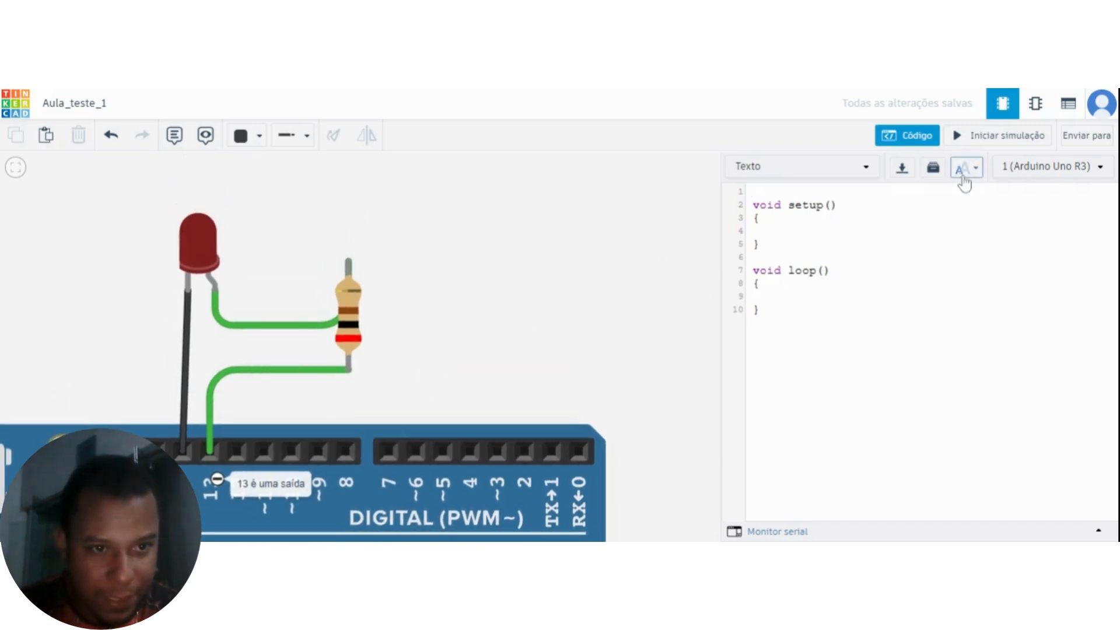
{"action": "left_click", "coordinate": [964, 169]}
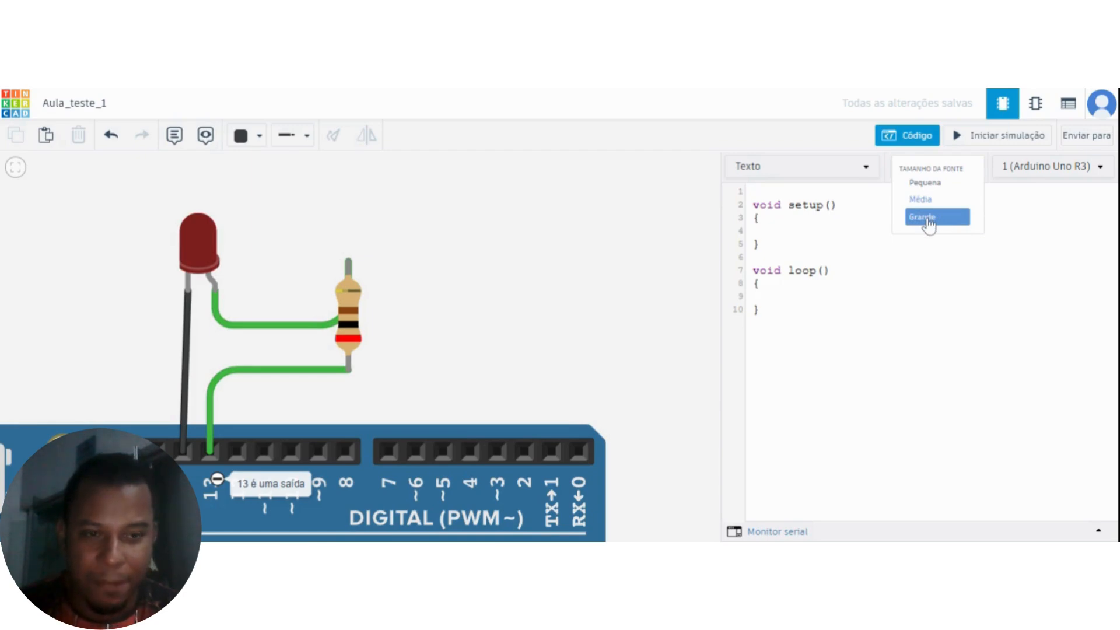
{"action": "left_click", "coordinate": [928, 220]}
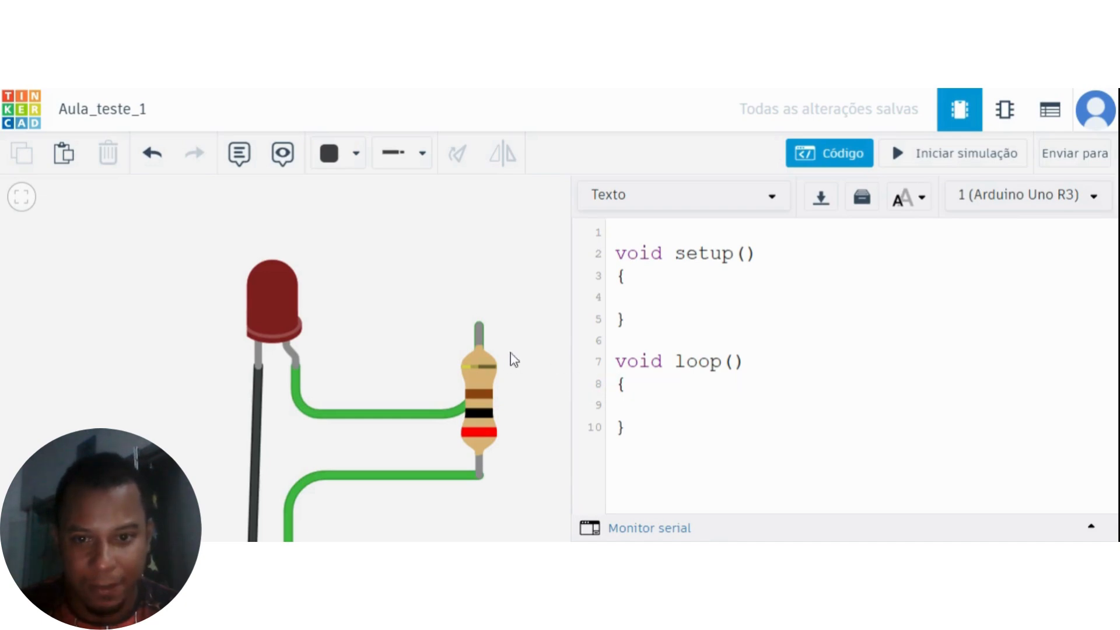
{"action": "left_click_drag", "start_coordinate": [518, 365], "coordinate": [354, 340]}
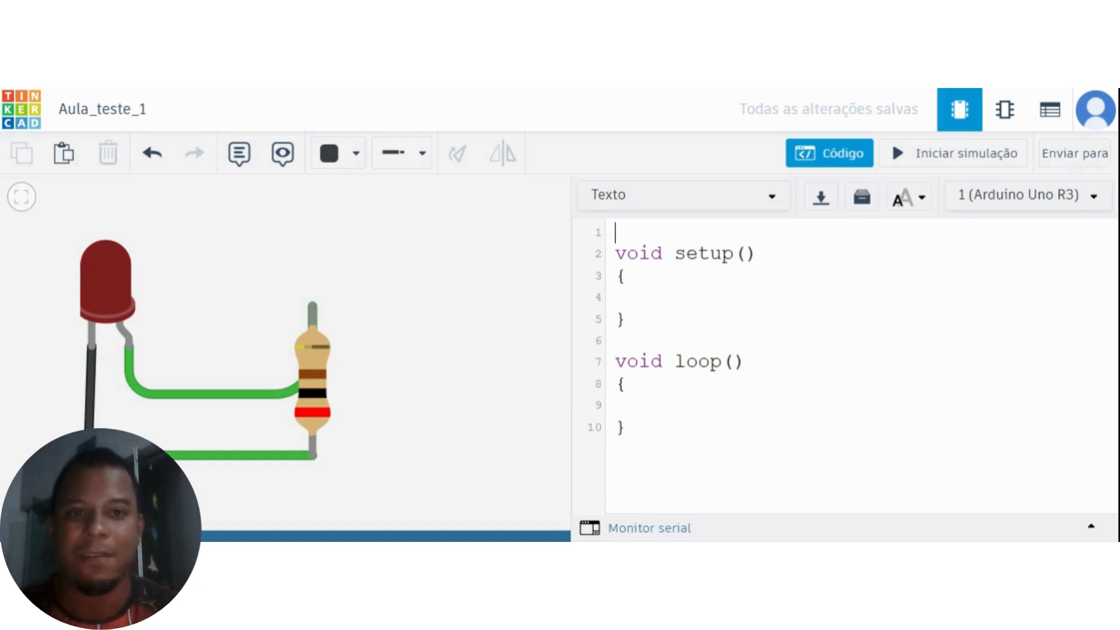
Declare the variable "int porta13 = 13;" on the empty line above the setup function.
{"action": "left_click", "coordinate": [616, 233]}
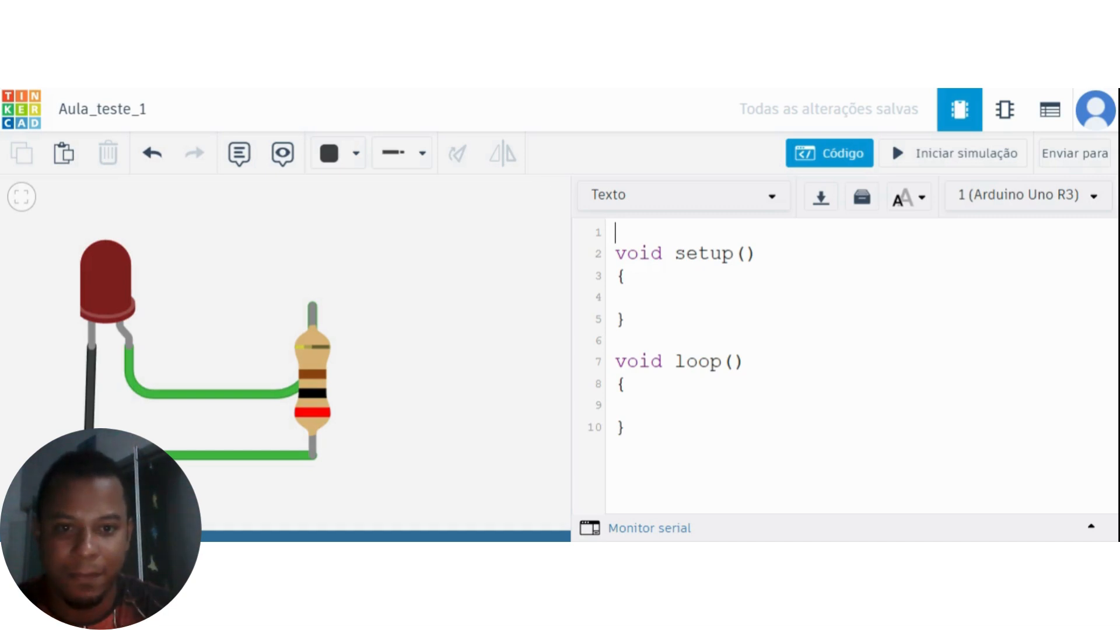
{"action": "type", "text": "int"}
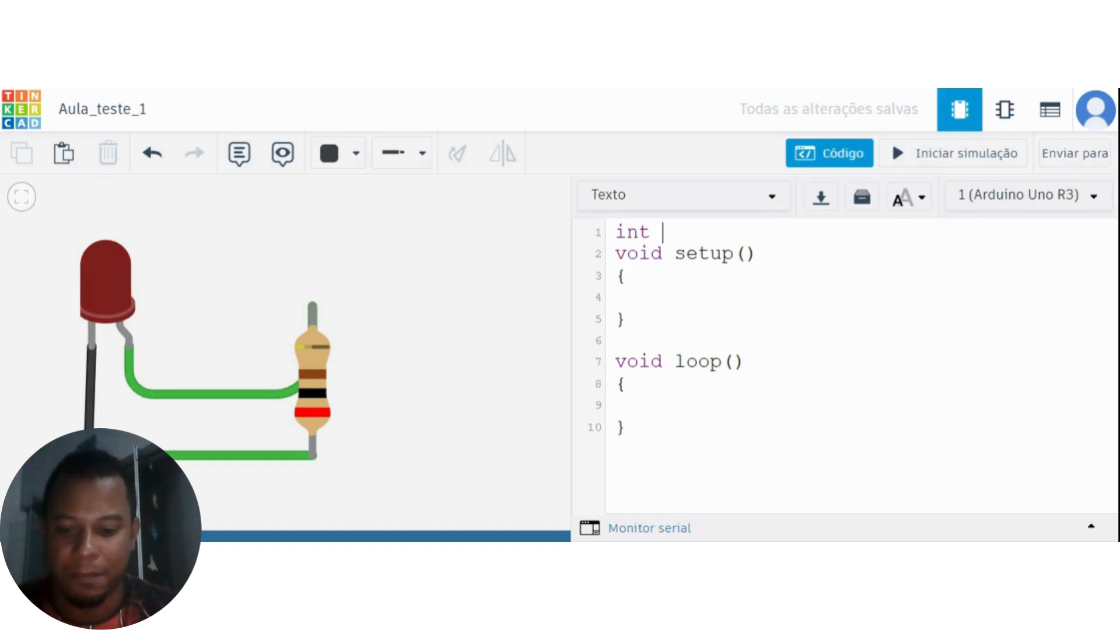
{"action": "type", "text": "porta13"}
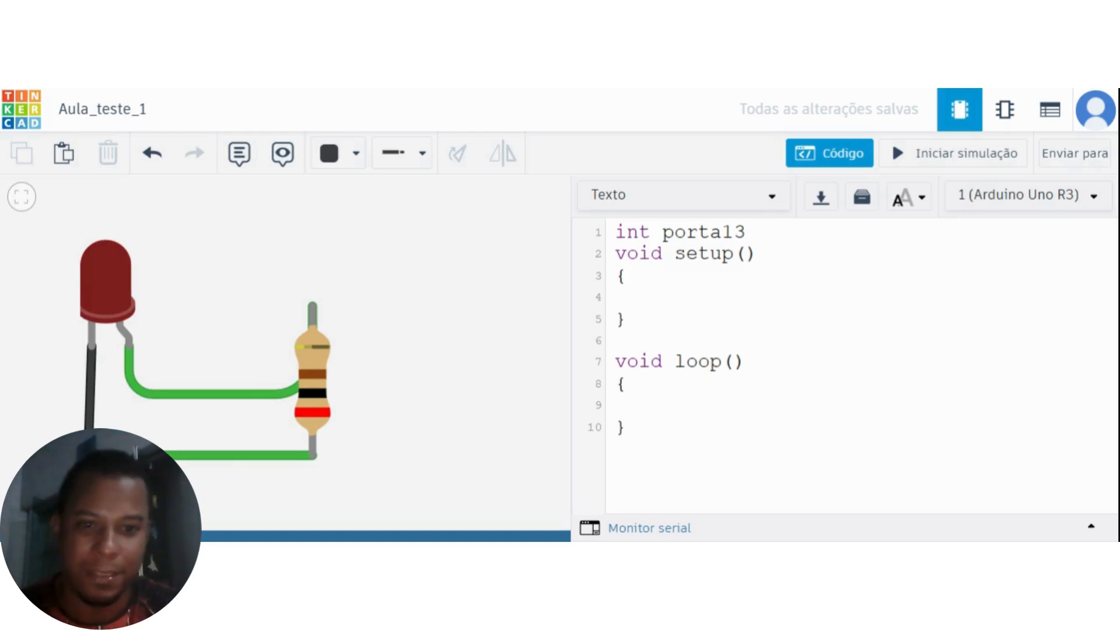
{"action": "type", "text": " = "}
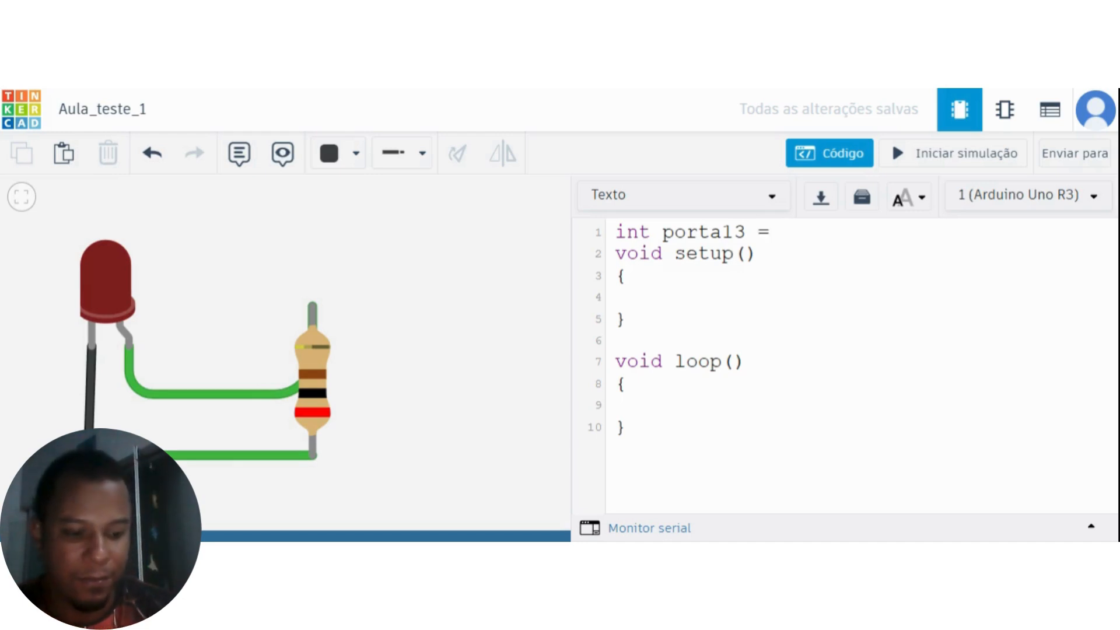
{"action": "type", "text": "13;"}
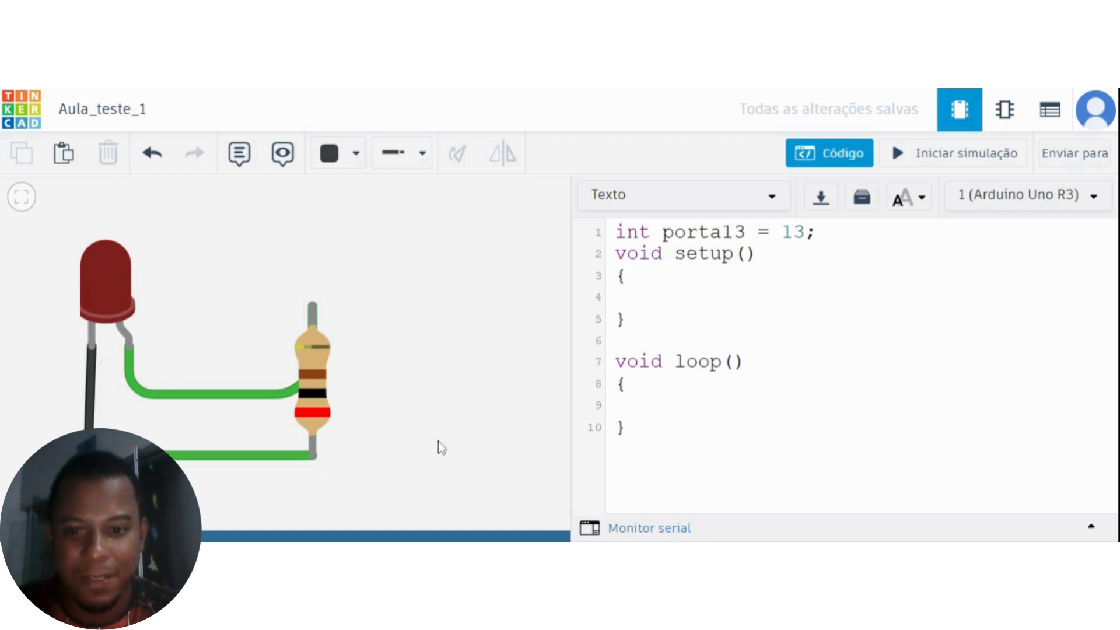
Begin a pinMode call on the empty line inside setup, up to its opening parenthesis.
{"action": "left_click_drag", "start_coordinate": [439, 441], "coordinate": [491, 366]}
{"action": "left_click_drag", "start_coordinate": [409, 420], "coordinate": [416, 384]}
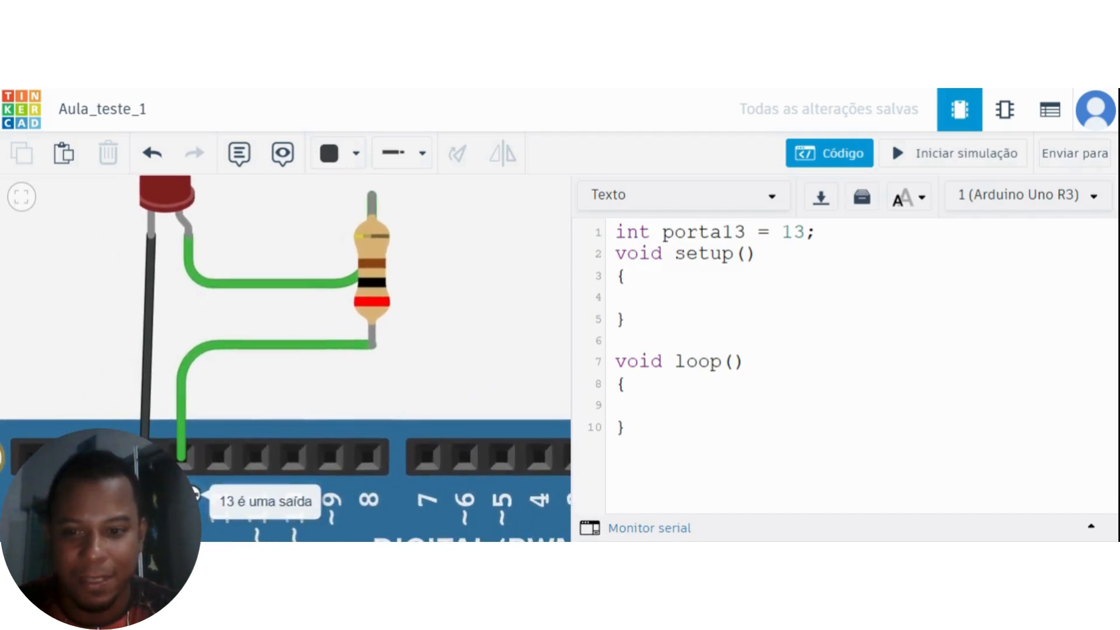
{"action": "scroll", "coordinate": [469, 345], "scroll_direction": "down", "scroll_amount": 1}
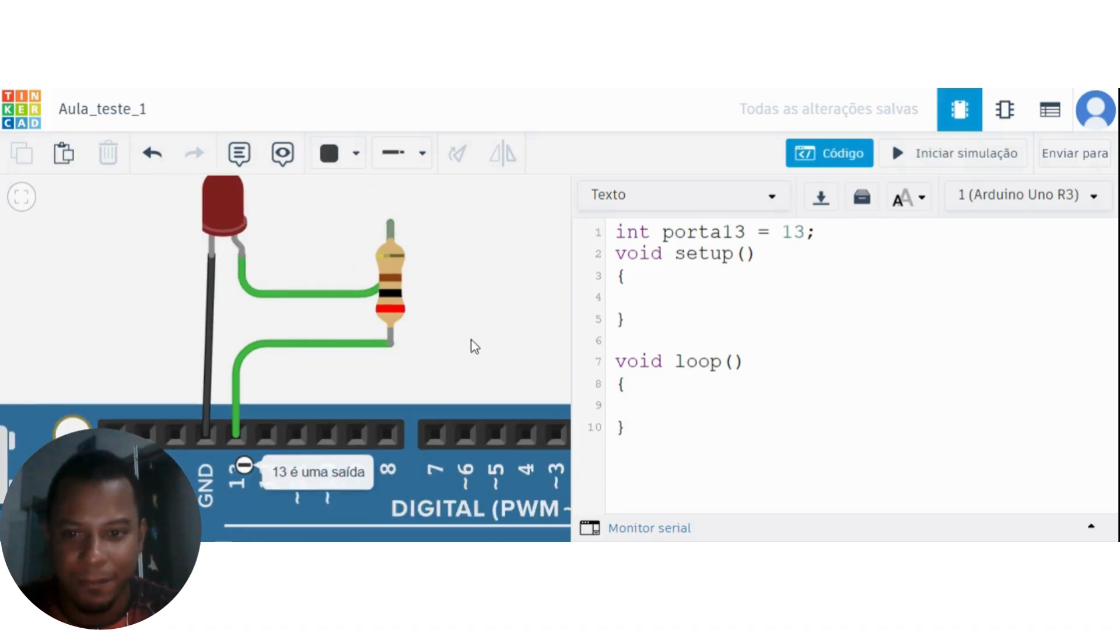
{"action": "left_click_drag", "start_coordinate": [471, 340], "coordinate": [443, 374]}
{"action": "left_click", "coordinate": [640, 298]}
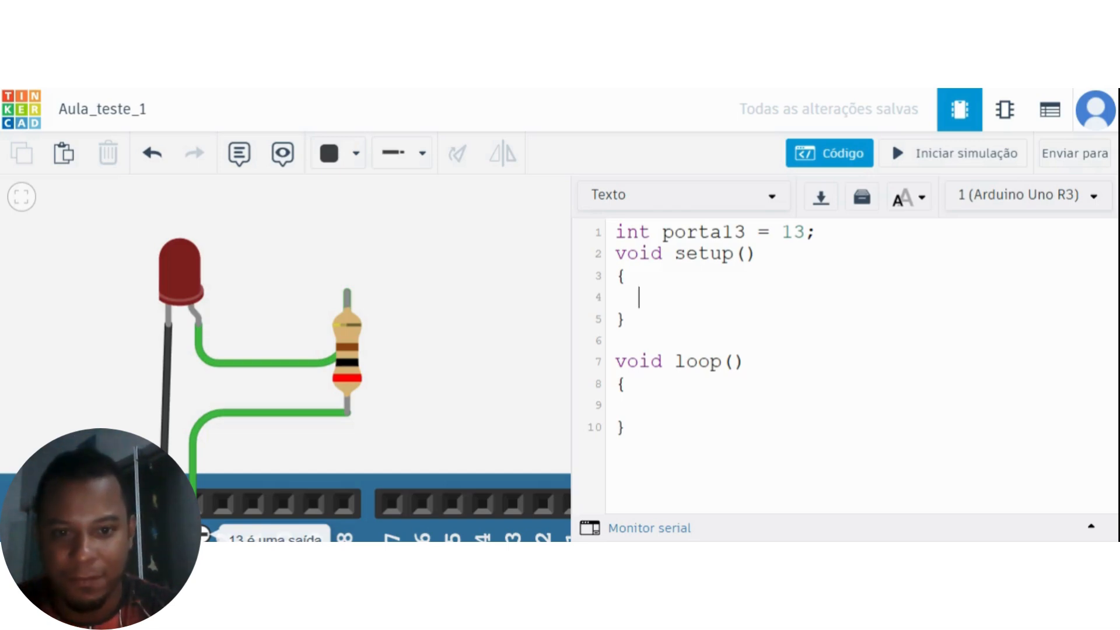
{"action": "type", "text": "p"}
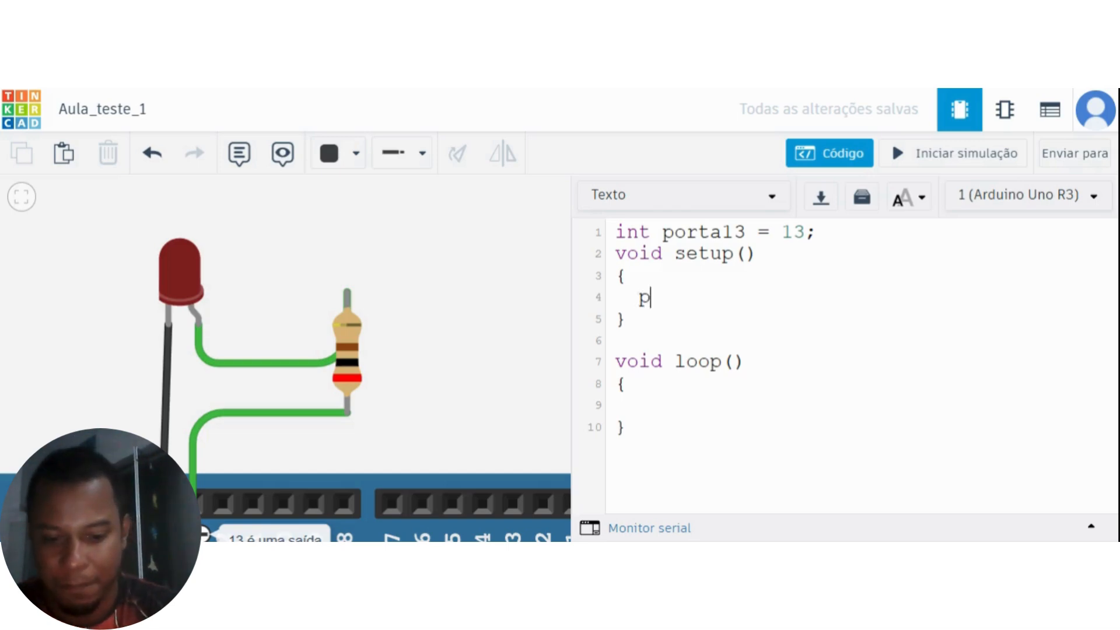
{"action": "type", "text": "inMo"}
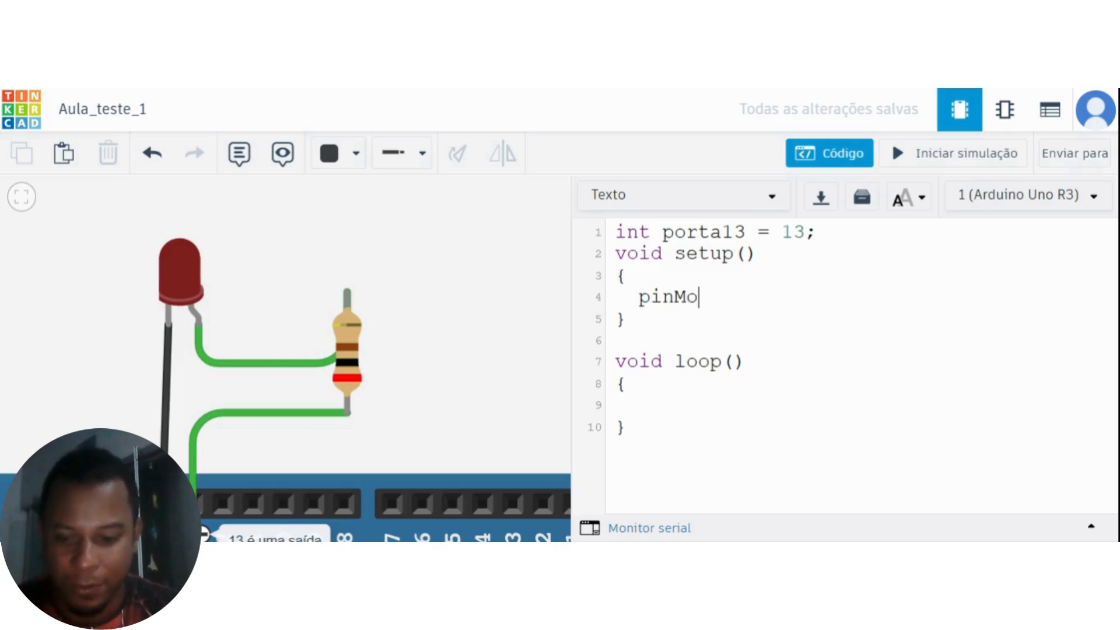
{"action": "type", "text": "de"}
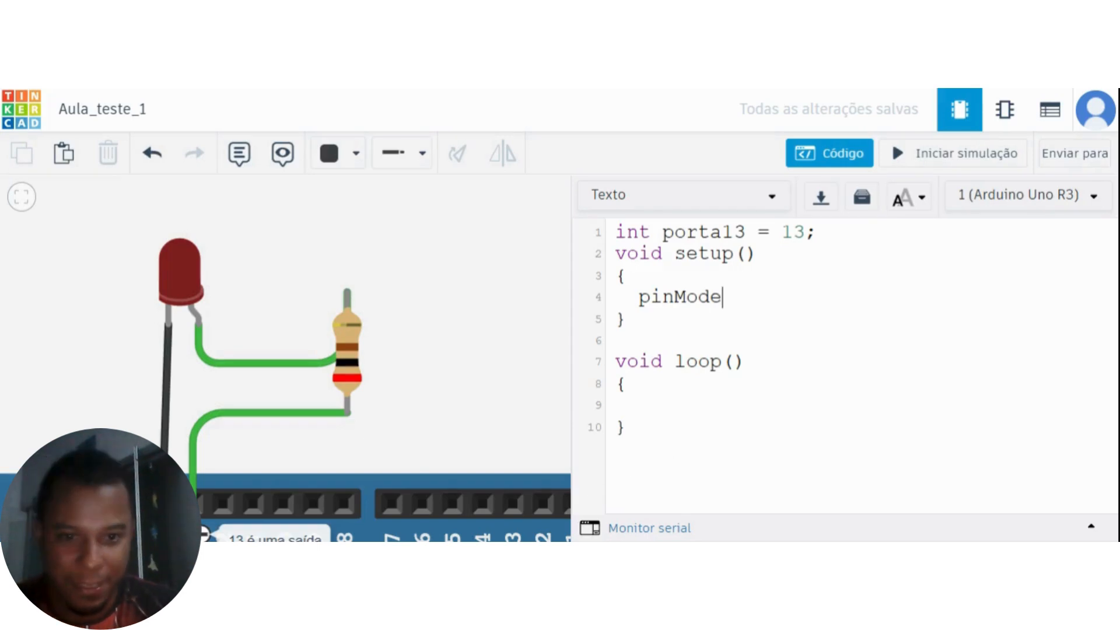
{"action": "type", "text": "("}
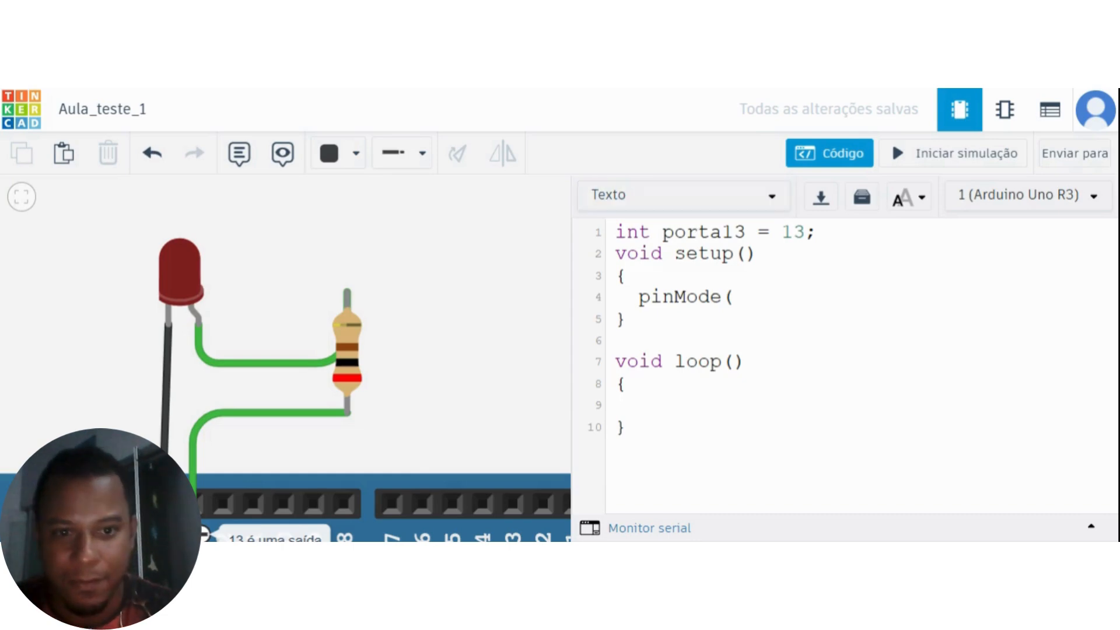
Copy the variable name porta13 from its declaration into pinMode as the first argument, followed by a comma.
{"action": "double_click", "coordinate": [711, 233]}
{"action": "key", "text": "ctrl+c"}
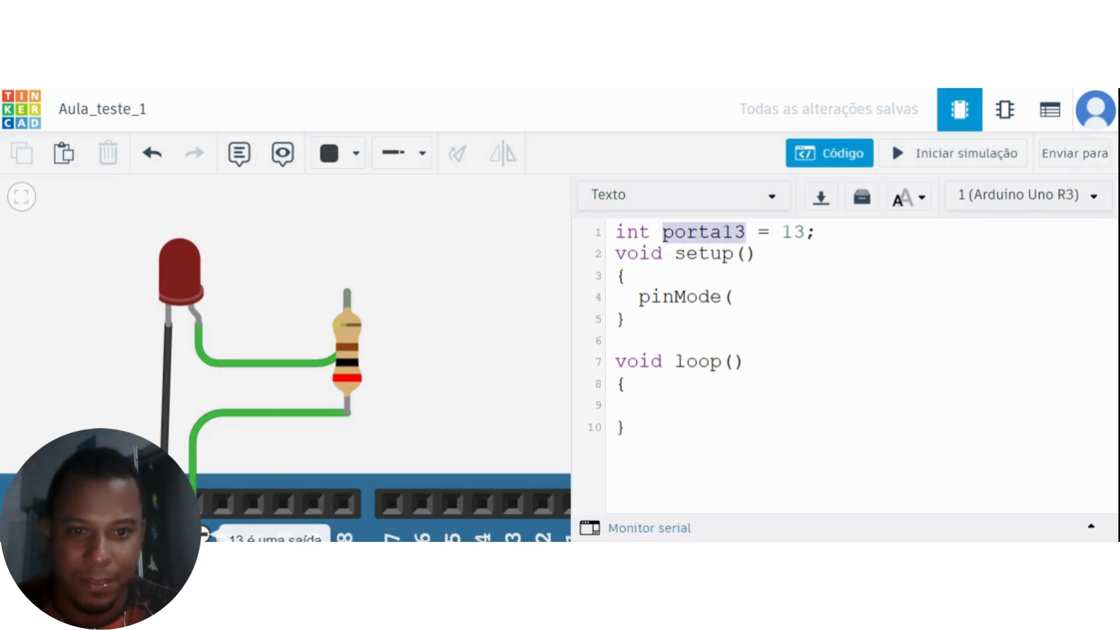
{"action": "left_click", "coordinate": [736, 298]}
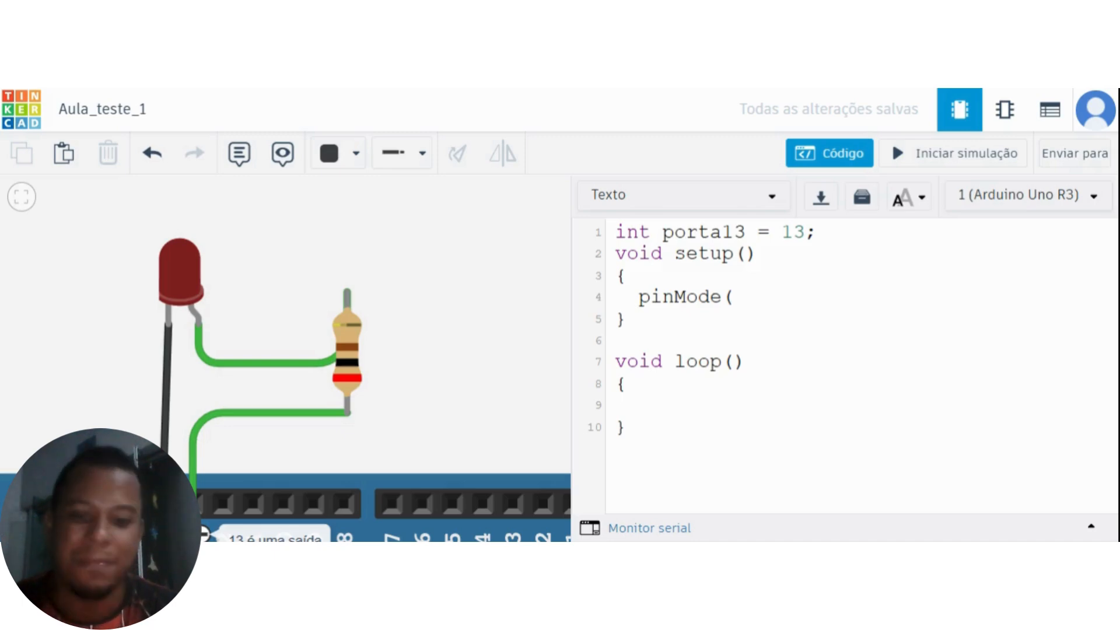
{"action": "key", "text": "ctrl+v"}
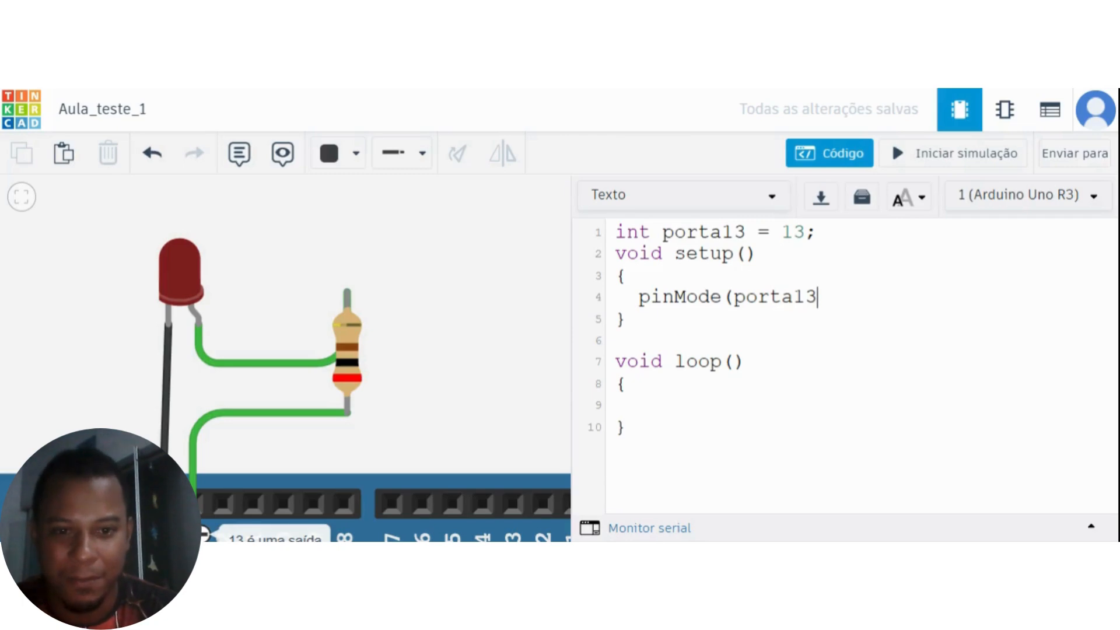
{"action": "type", "text": ","}
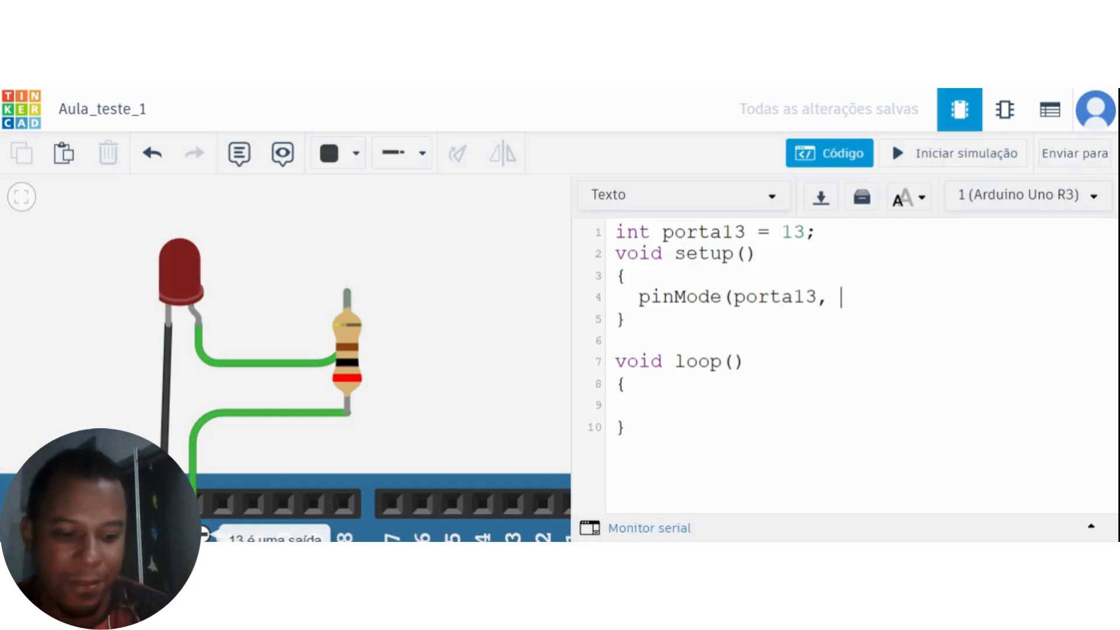
Try 1 and then 0 as pinMode's second argument, erasing each value again.
{"action": "type", "text": "1"}
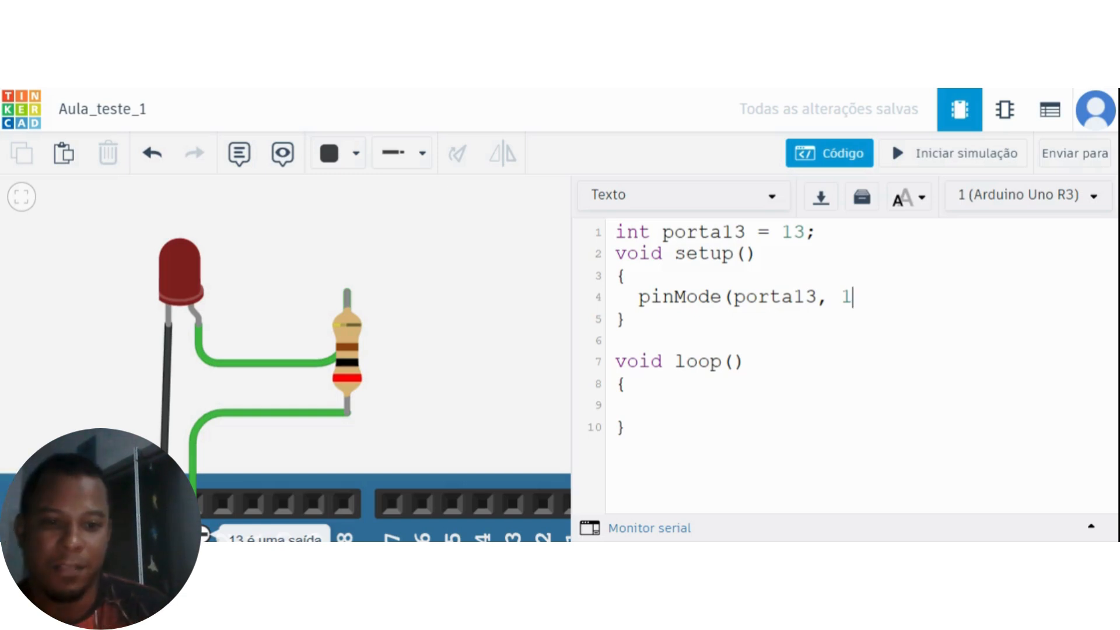
{"action": "key", "text": "BackSpace"}
{"action": "type", "text": "0"}
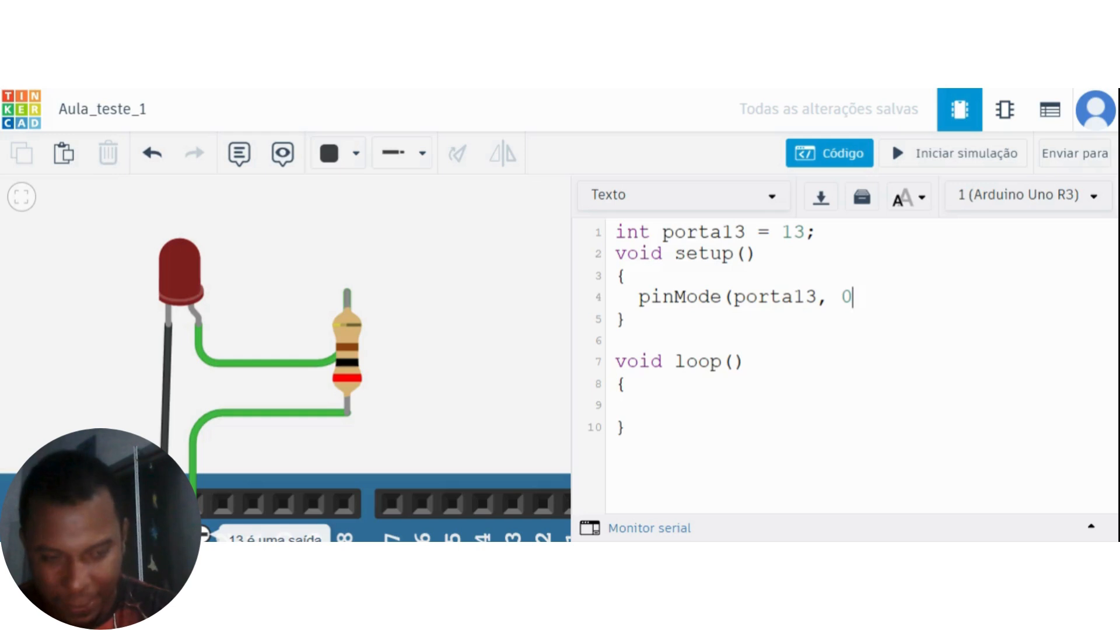
{"action": "key", "text": "BackSpace"}
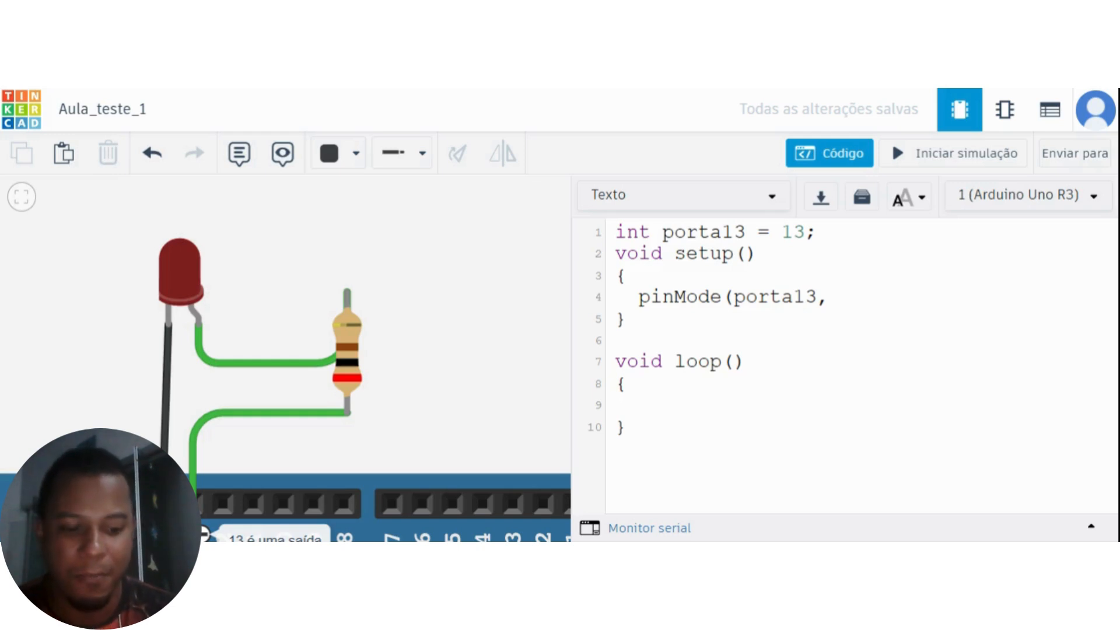
Complete pinMode with 1 as its second argument and insert an empty line between the variable declaration and setup.
{"action": "type", "text": "1)"}
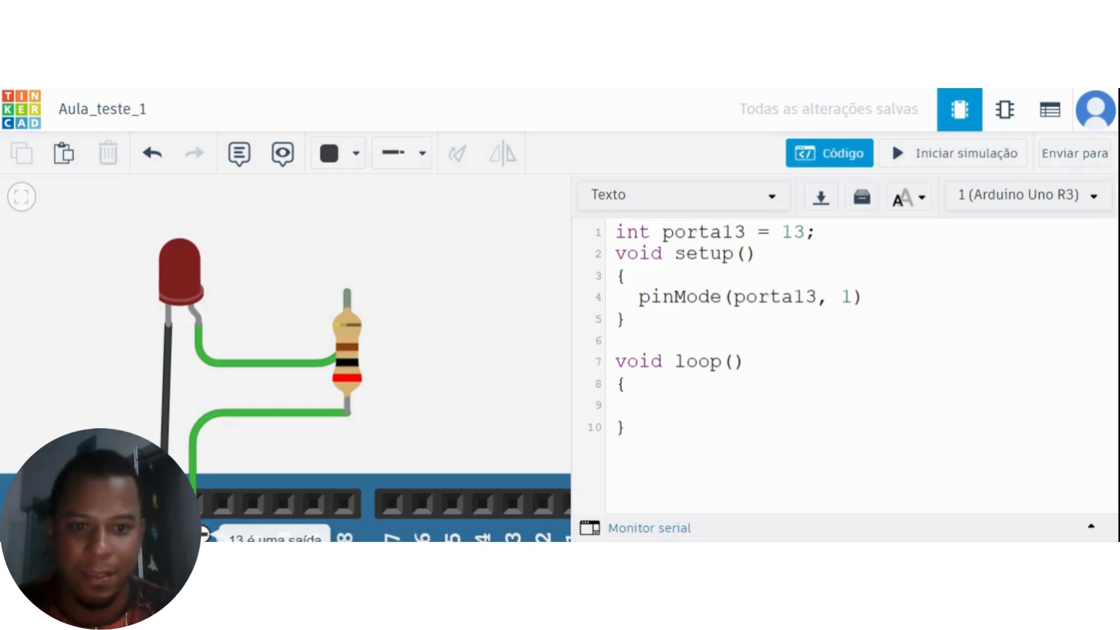
{"action": "type", "text": ";"}
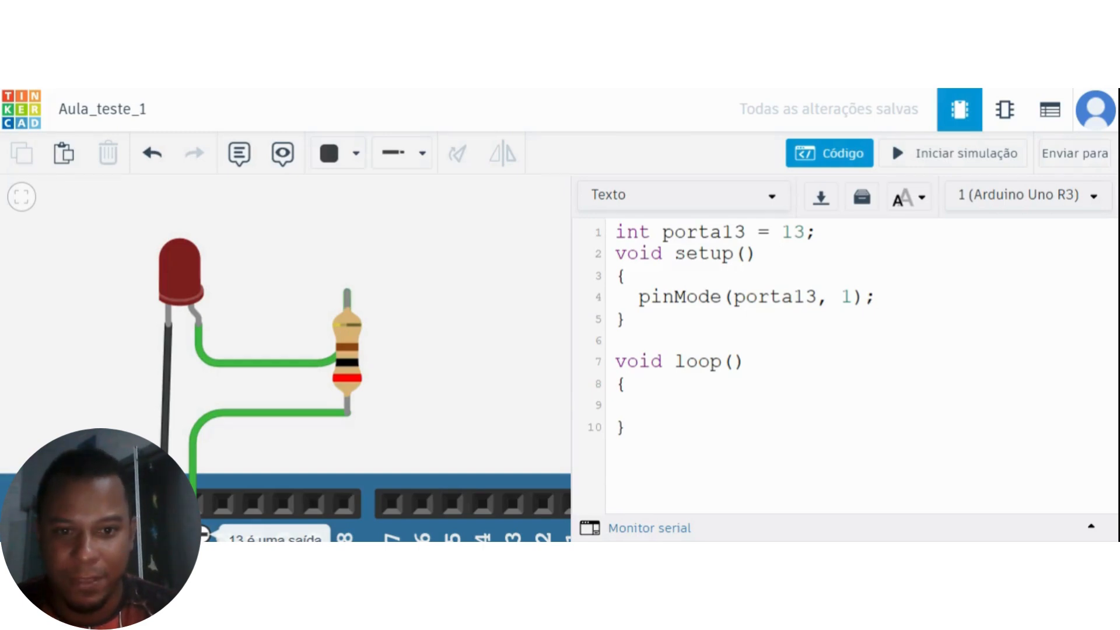
{"action": "key", "text": "Up"}
{"action": "key", "text": "Up"}
{"action": "key", "text": "Up"}
{"action": "key", "text": "Return"}
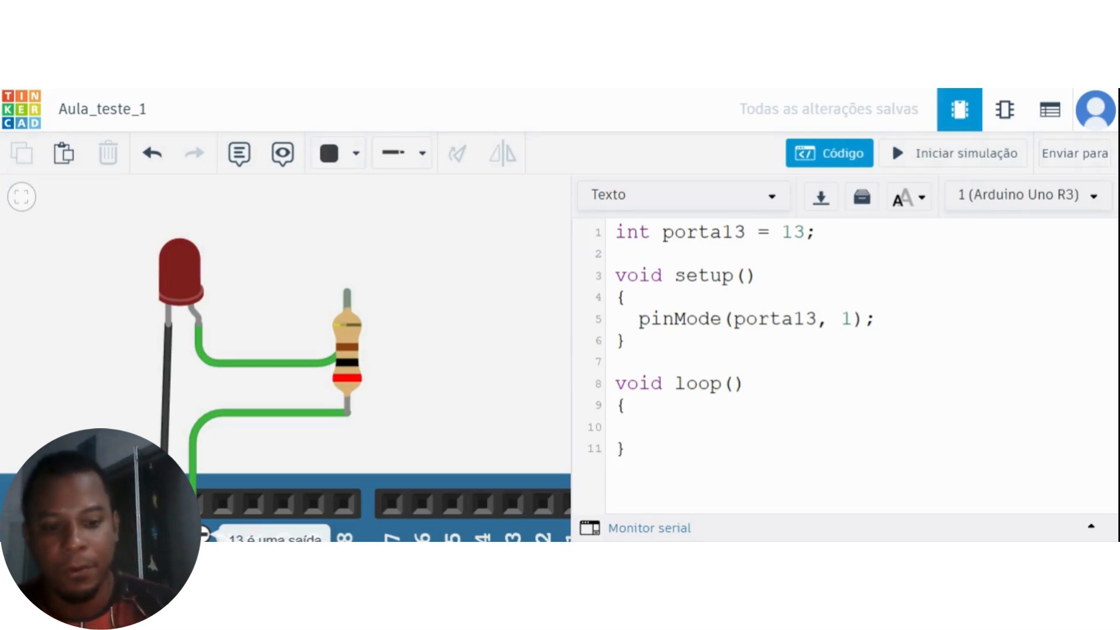
Add the statement "digitalWrite(porta13, 1);" on a new line below pinMode in the setup function.
{"action": "key", "text": "Return"}
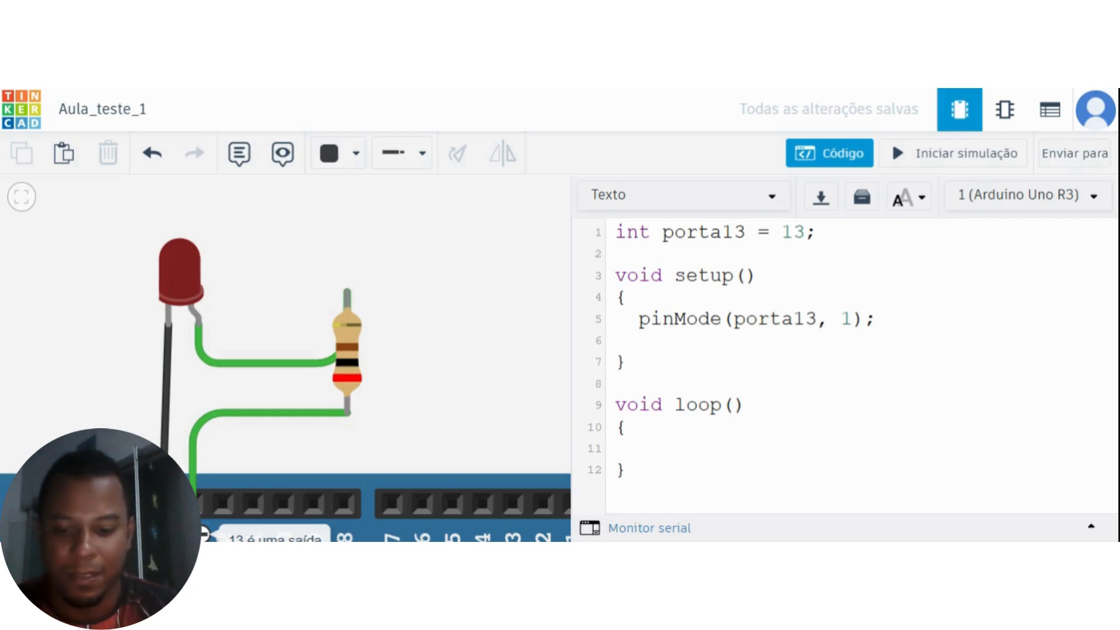
{"action": "type", "text": "digital"}
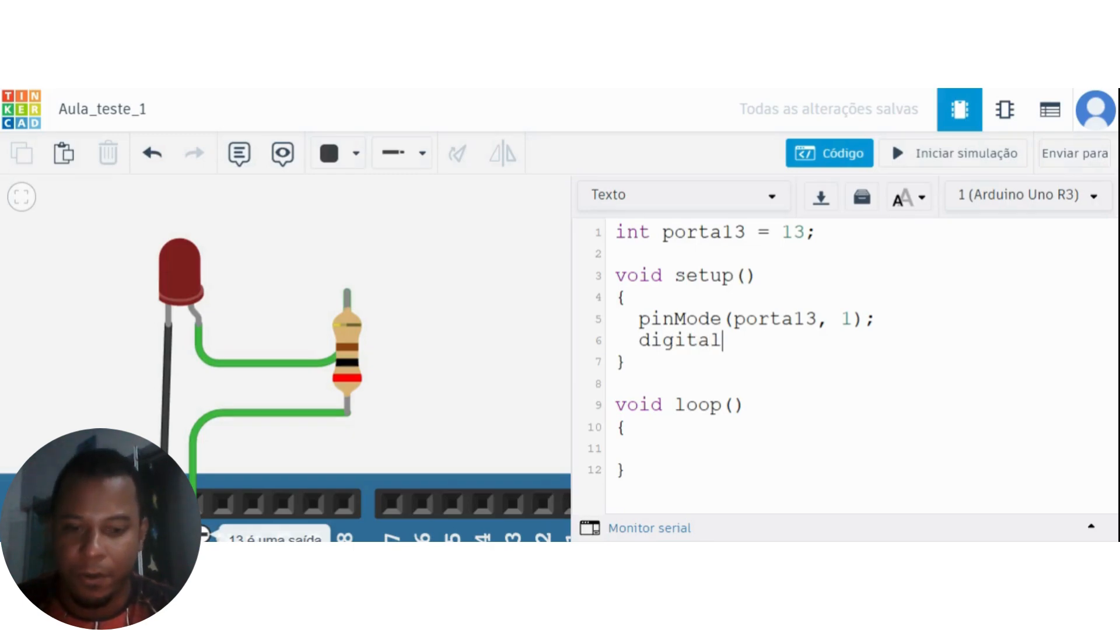
{"action": "type", "text": "Writw"}
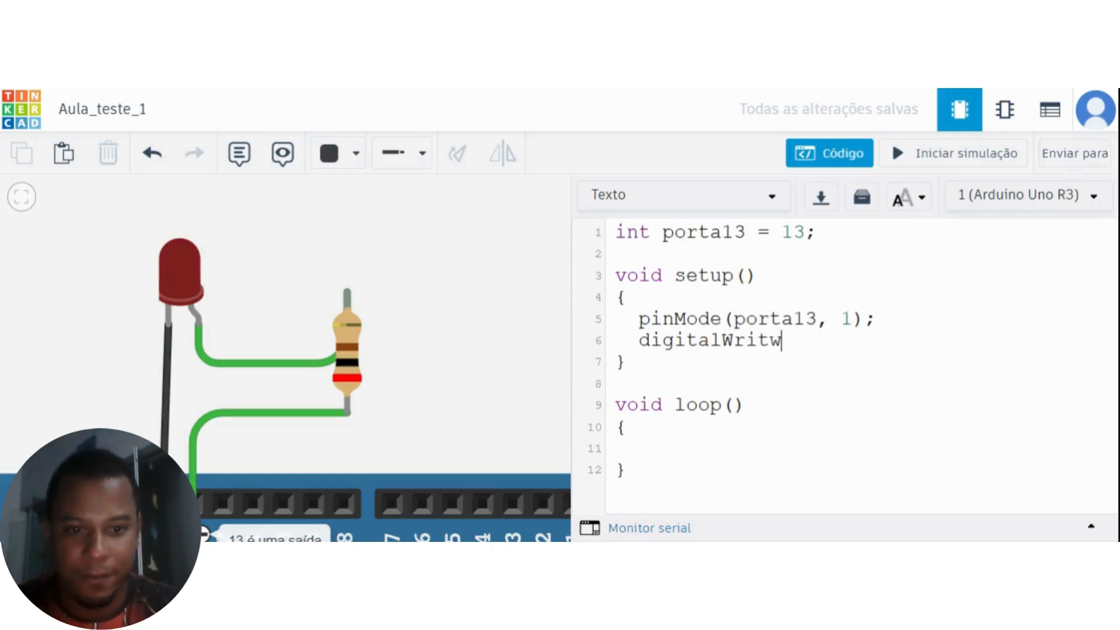
{"action": "key", "text": "BackSpace"}
{"action": "type", "text": "e"}
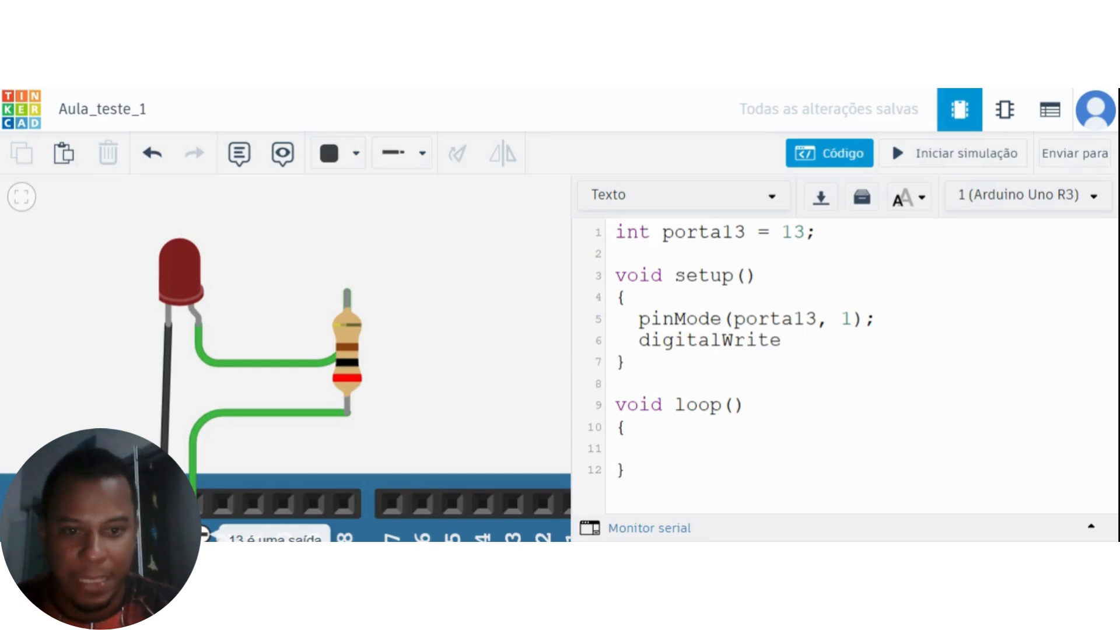
{"action": "type", "text": "("}
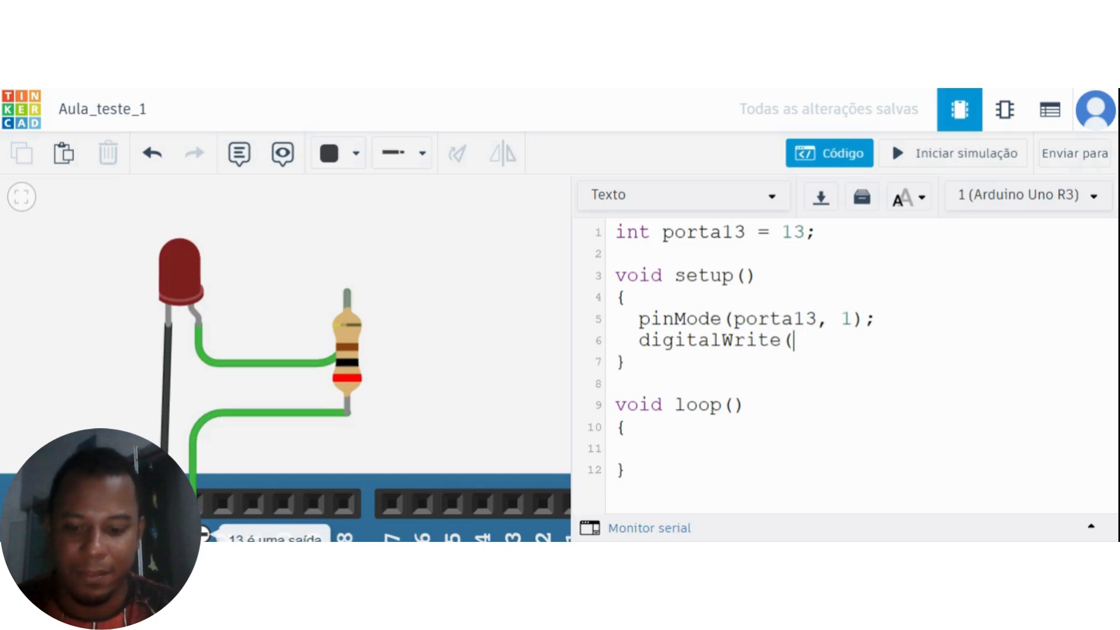
{"action": "type", "text": "porta13"}
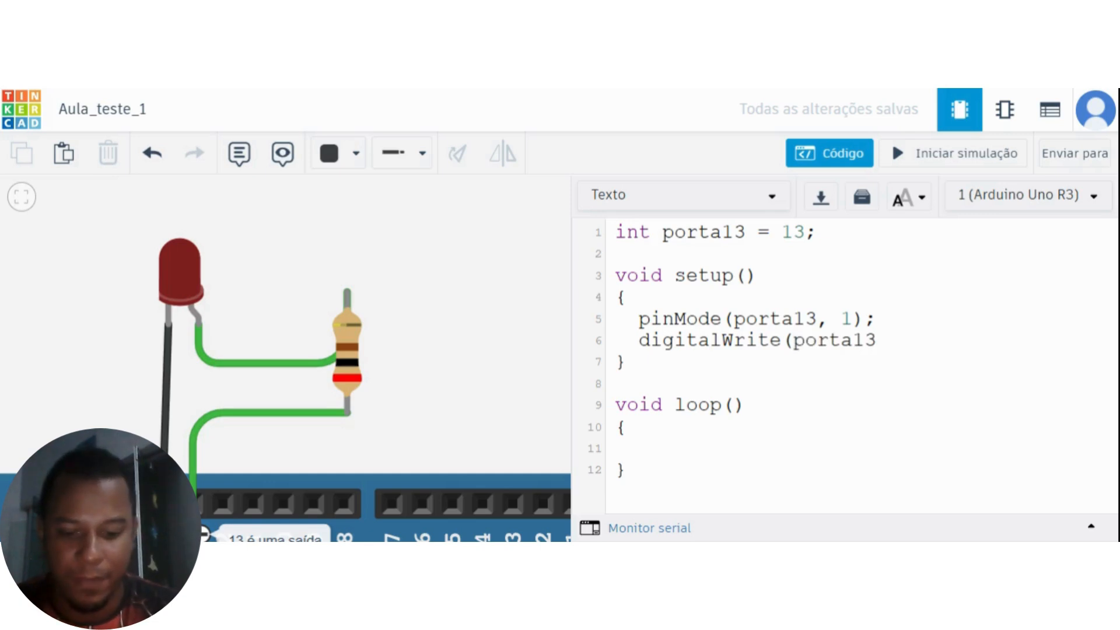
{"action": "type", "text": ","}
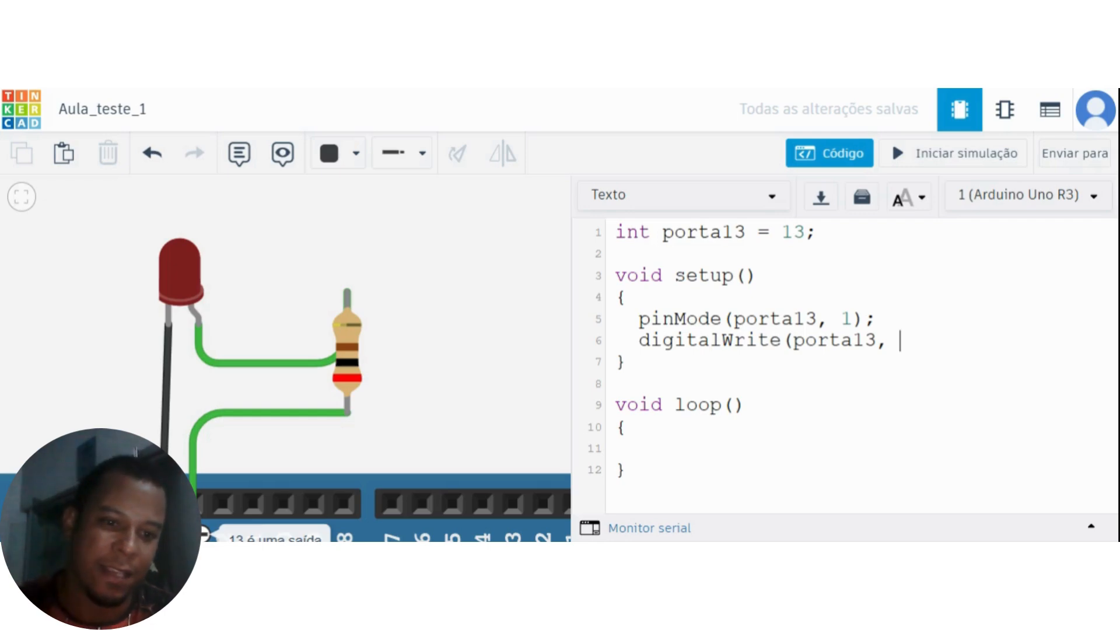
{"action": "type", "text": "1"}
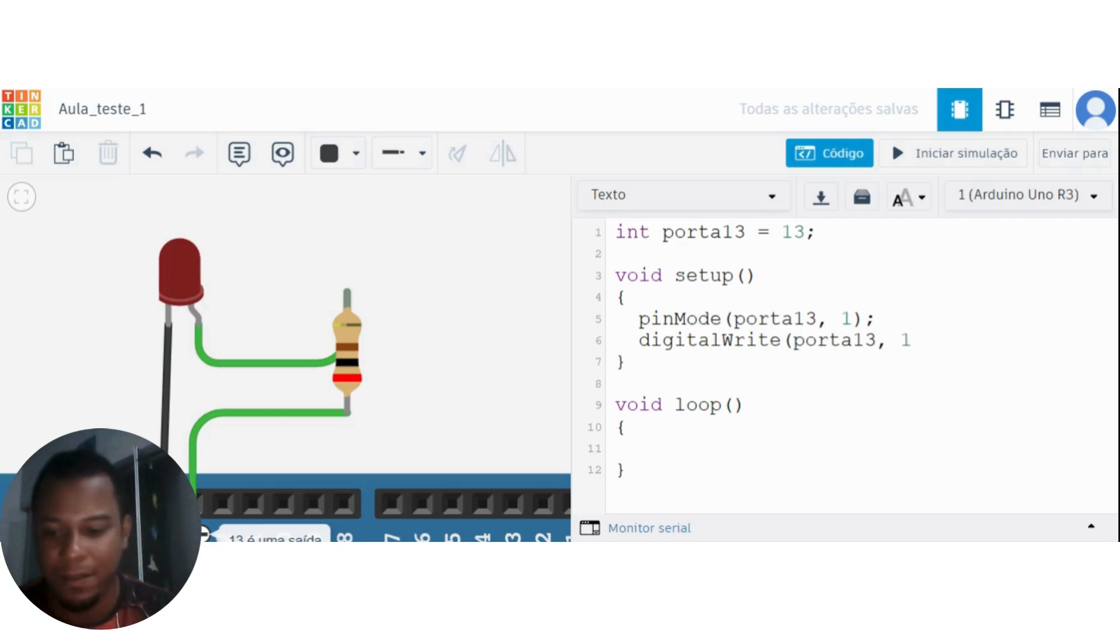
{"action": "type", "text": ");"}
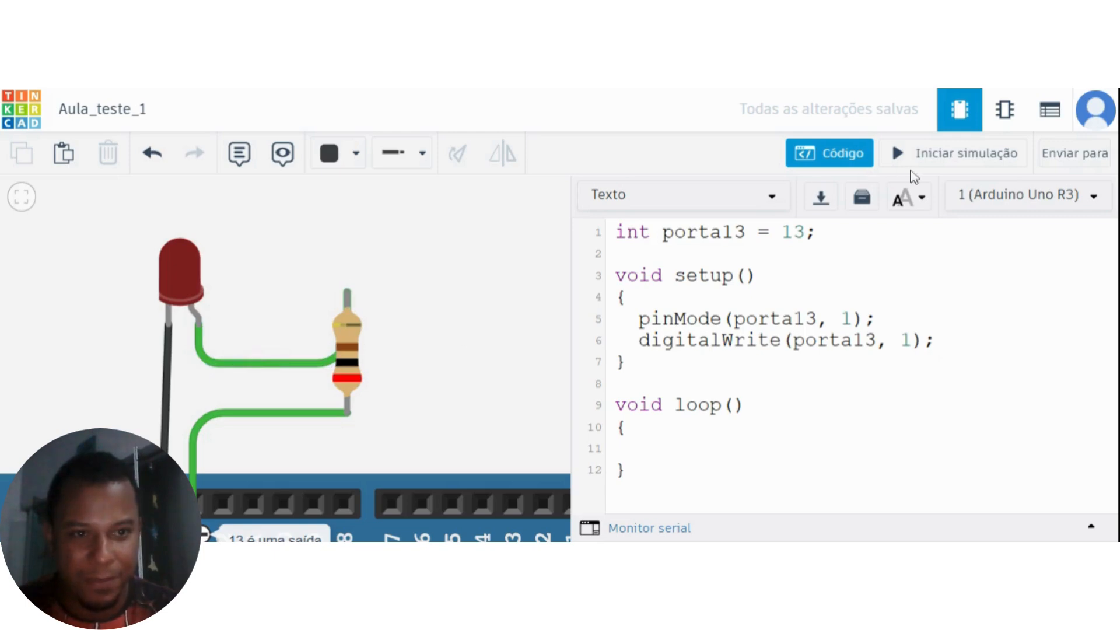
Run the simulation to check the LED, dismiss the debugger tip, and stop the simulation.
{"action": "left_click", "coordinate": [973, 169]}
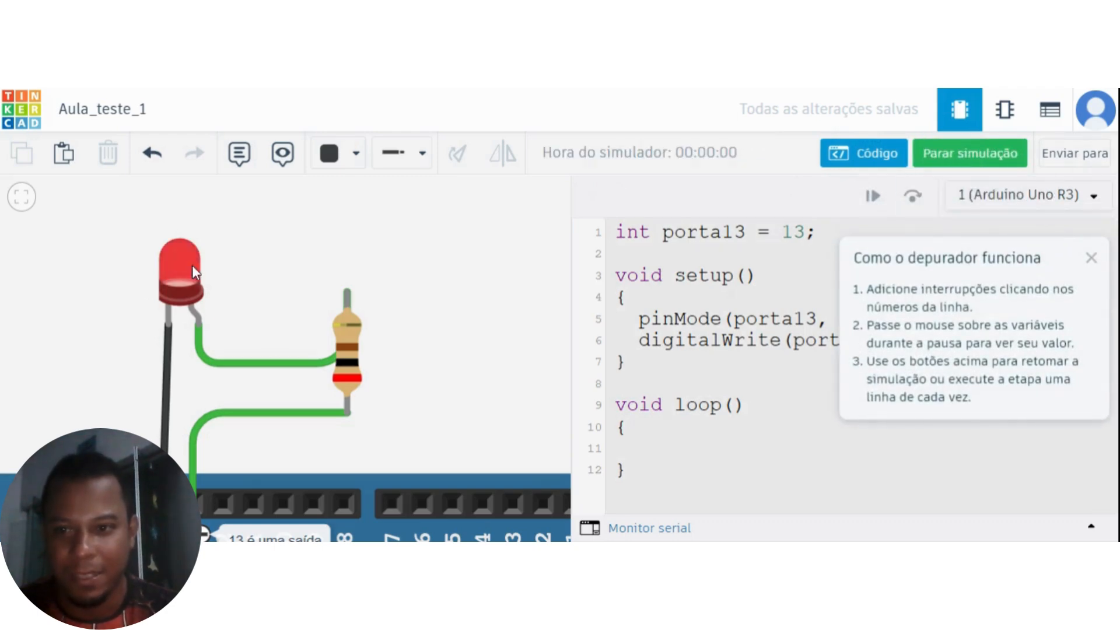
{"action": "left_click", "coordinate": [1091, 259]}
{"action": "left_click", "coordinate": [971, 154]}
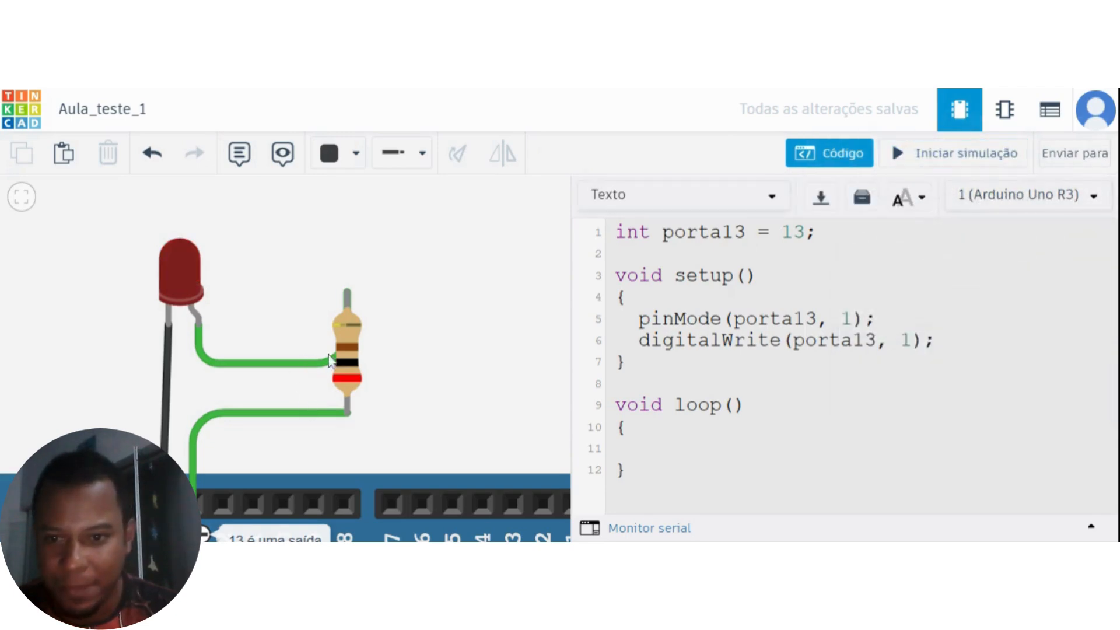
Set the resistor's resistance to 100 Ω.
{"action": "left_click", "coordinate": [357, 371]}
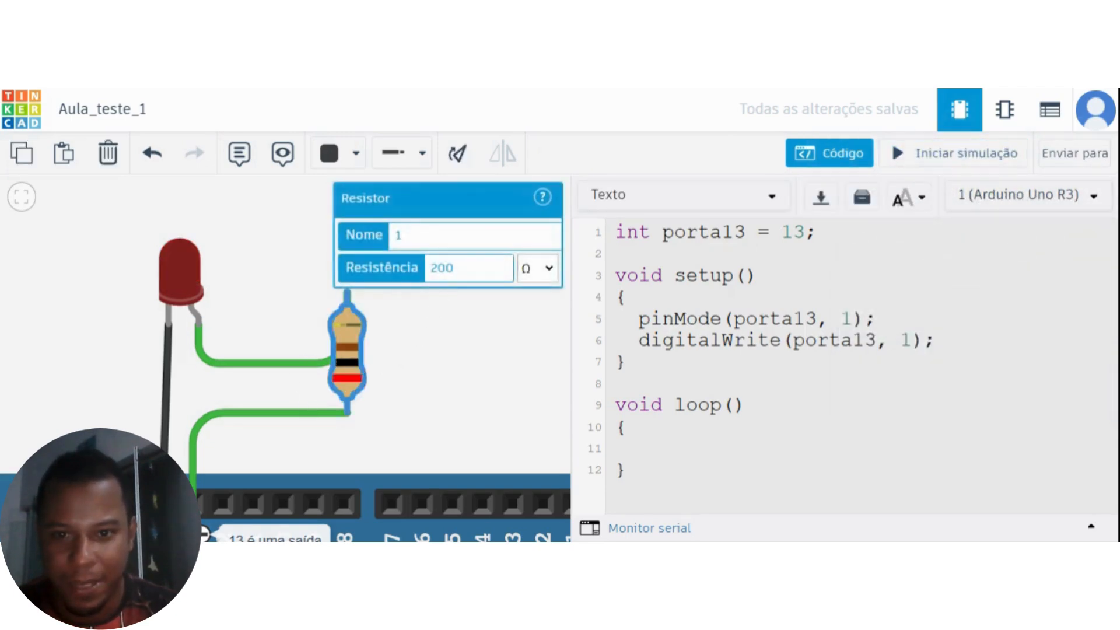
{"action": "left_click_drag", "start_coordinate": [454, 267], "coordinate": [446, 267]}
{"action": "type", "text": "100"}
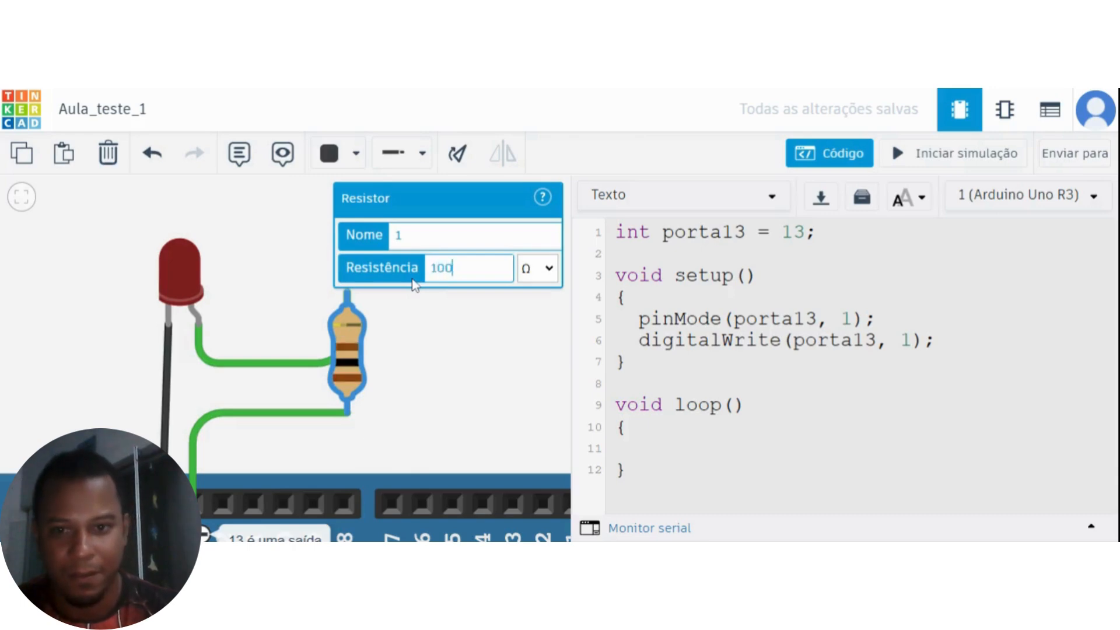
{"action": "left_click", "coordinate": [472, 394]}
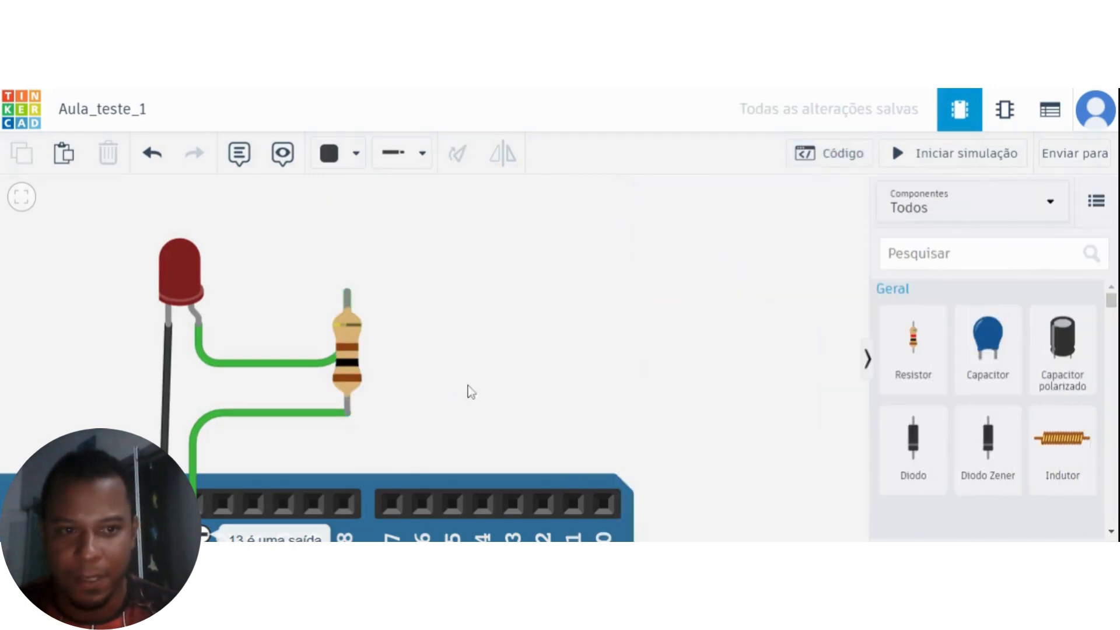
Show the code editor again, then run and stop the simulation to check the LED with the 100 Ω resistor.
{"action": "left_click", "coordinate": [838, 161]}
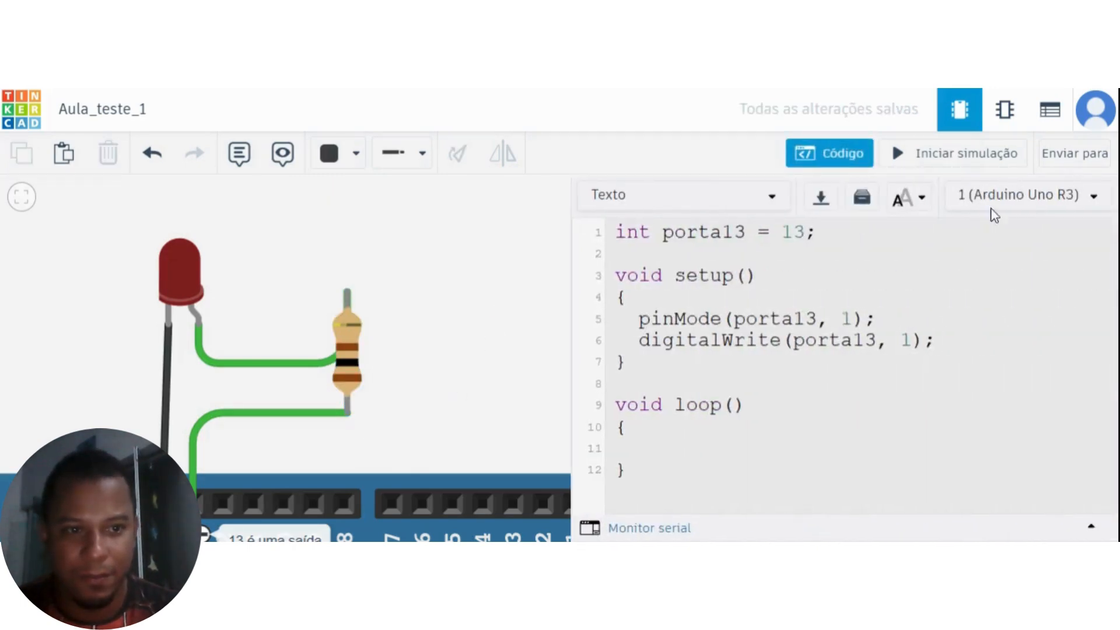
{"action": "left_click", "coordinate": [966, 154]}
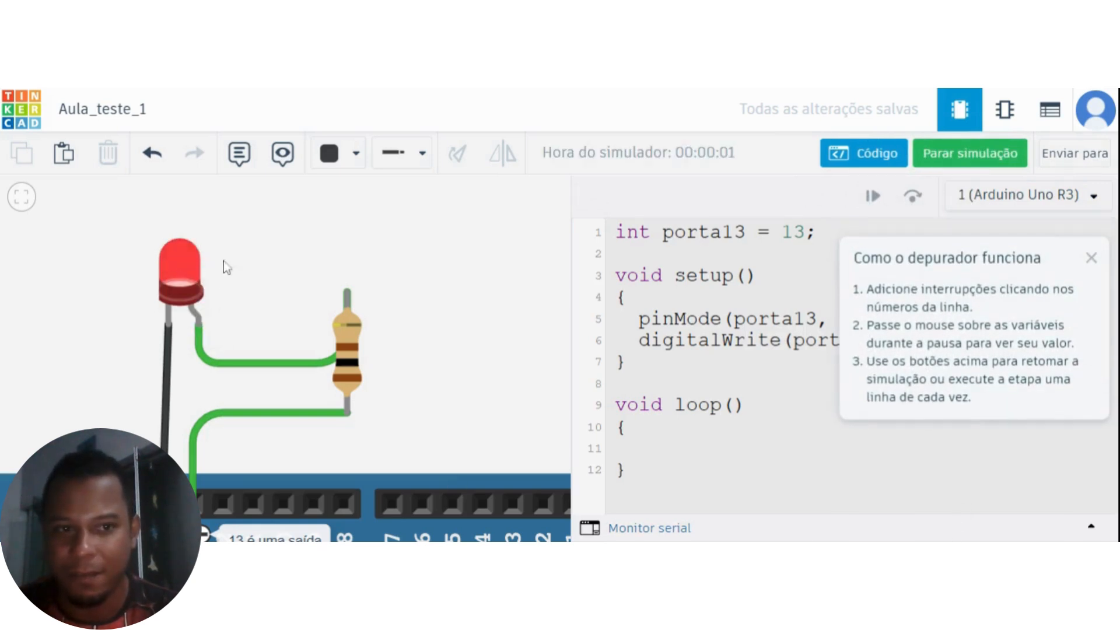
{"action": "left_click", "coordinate": [938, 155]}
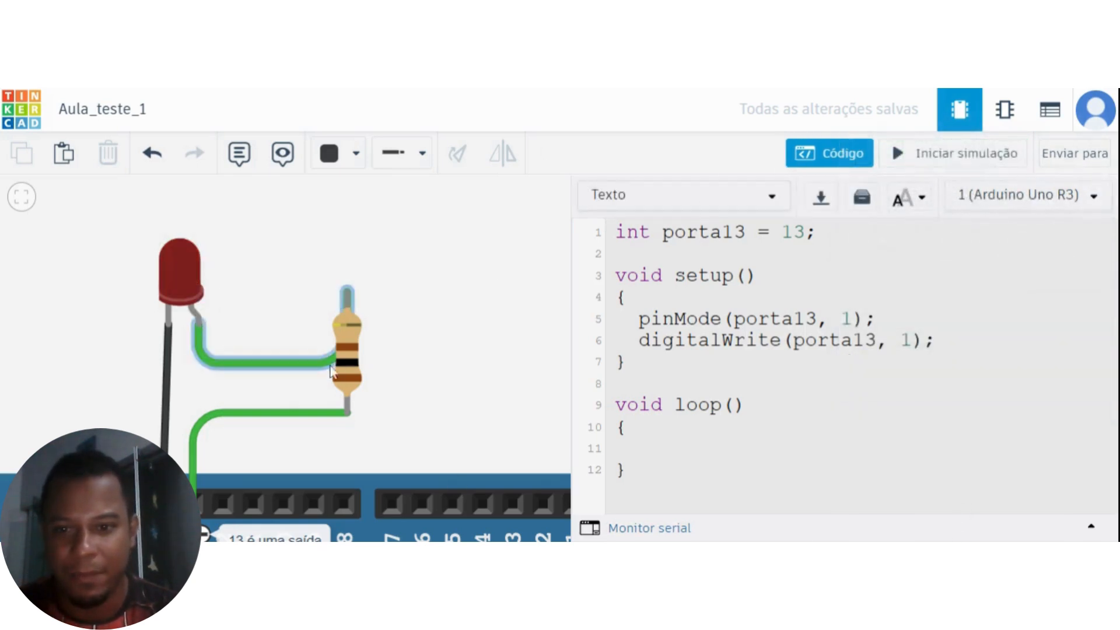
Set the resistor's resistance to 70 Ω.
{"action": "left_click", "coordinate": [347, 353]}
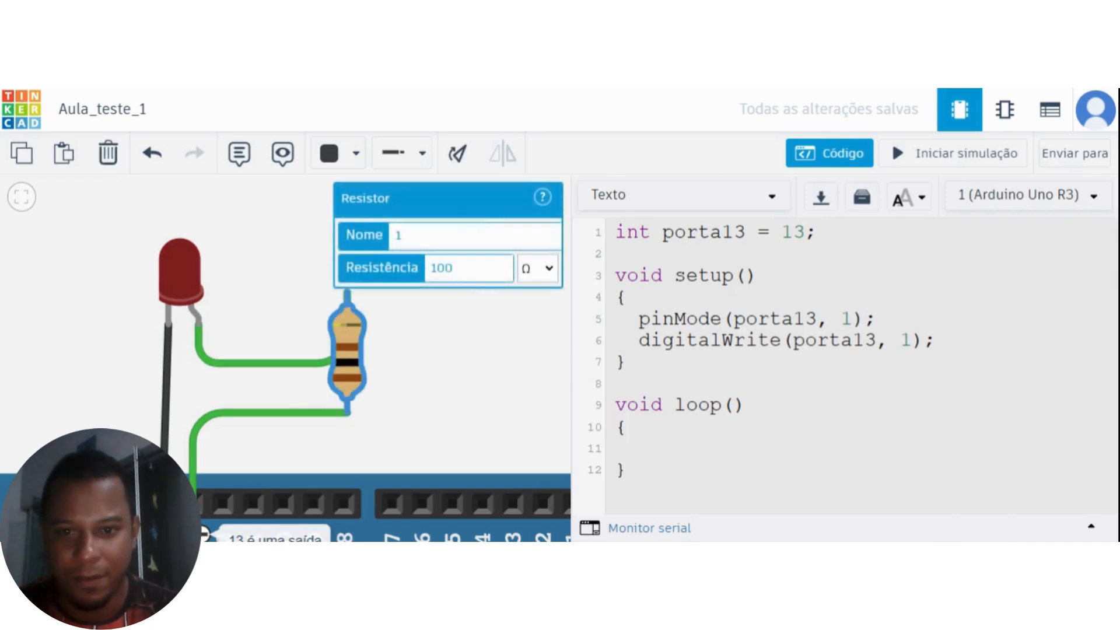
{"action": "left_click", "coordinate": [376, 268]}
{"action": "type", "text": "70"}
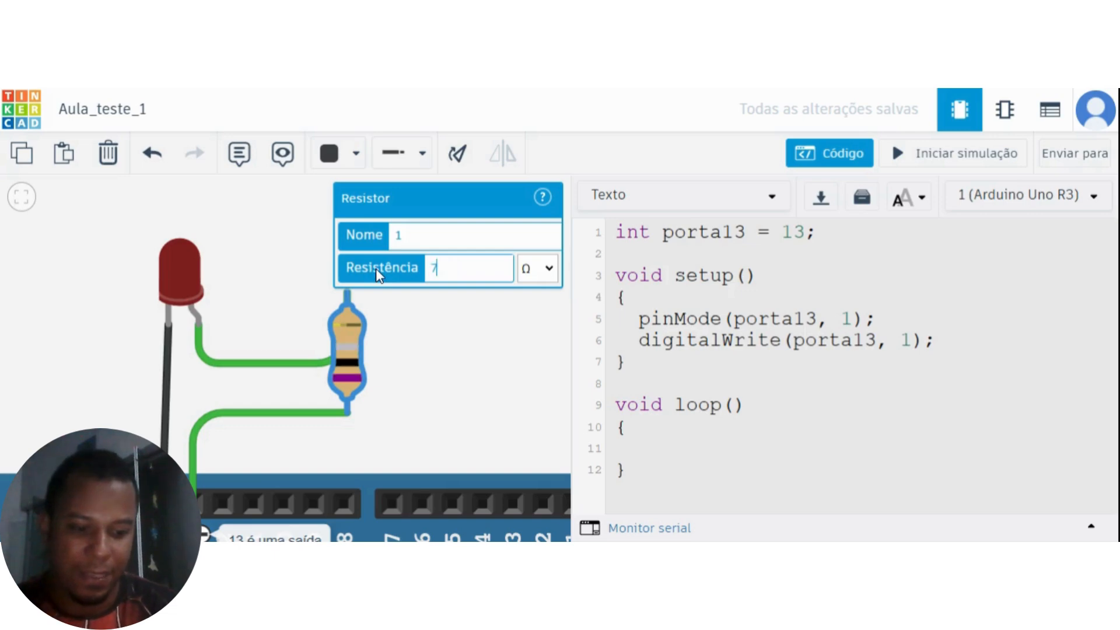
Run the simulation with the 70 Ω resistor, examine the alert beside the LED, and stop the simulation.
{"action": "left_click", "coordinate": [950, 157]}
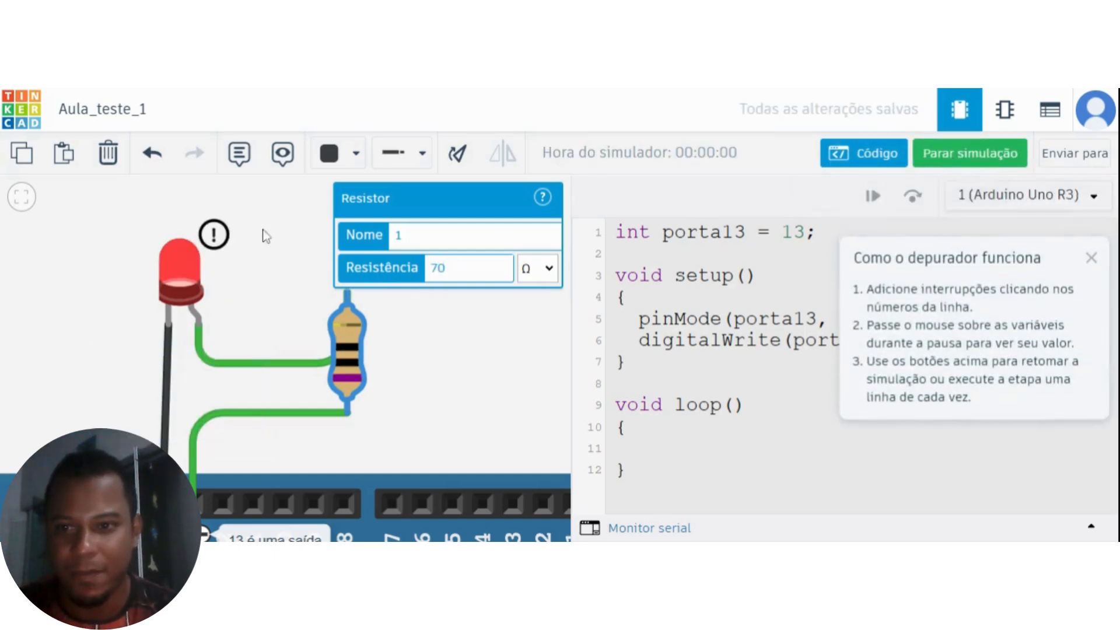
{"action": "mouse_move", "coordinate": [214, 238]}
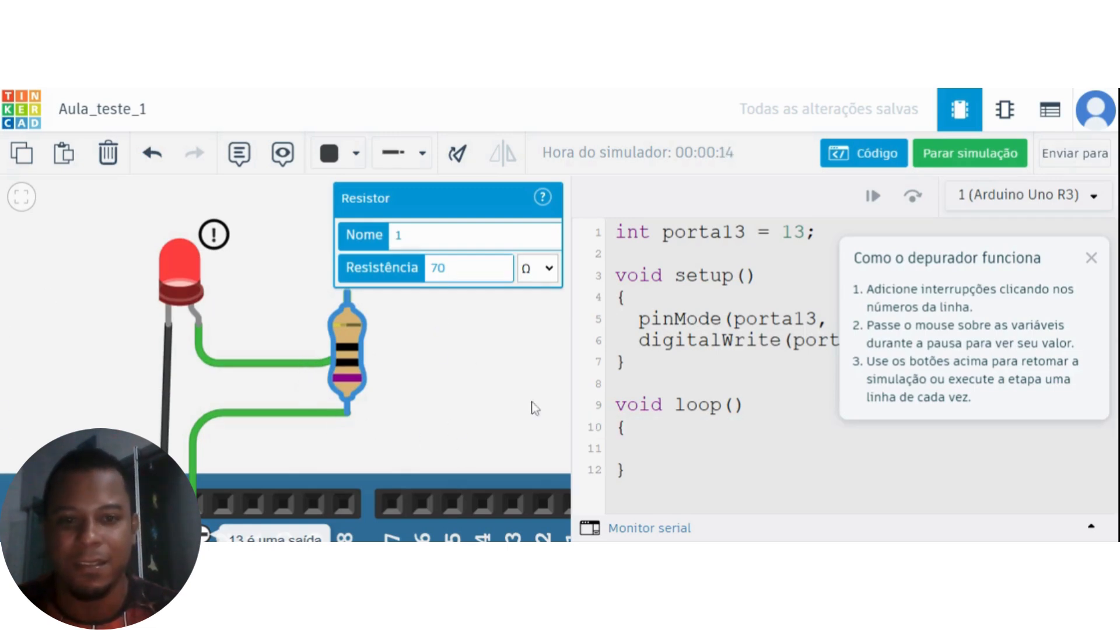
{"action": "left_click", "coordinate": [485, 360]}
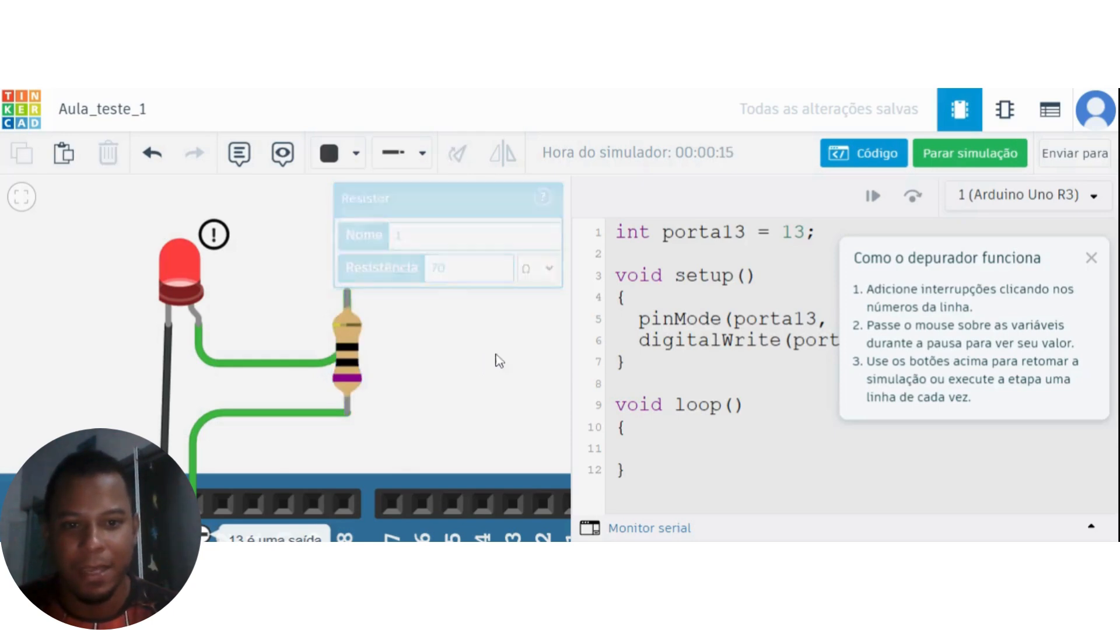
{"action": "left_click", "coordinate": [982, 157]}
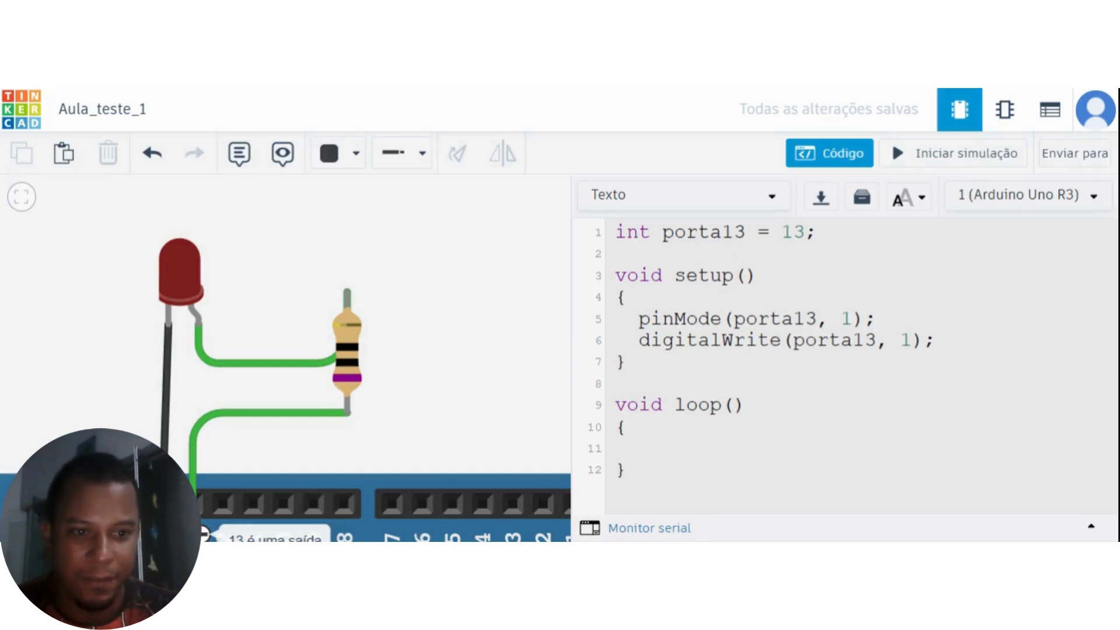
Move the digitalWrite(porta13, 1); statement from setup to the empty line inside loop, removing the leftover line in setup.
{"action": "left_click_drag", "start_coordinate": [936, 341], "coordinate": [639, 341]}
{"action": "key", "text": "ctrl+c"}
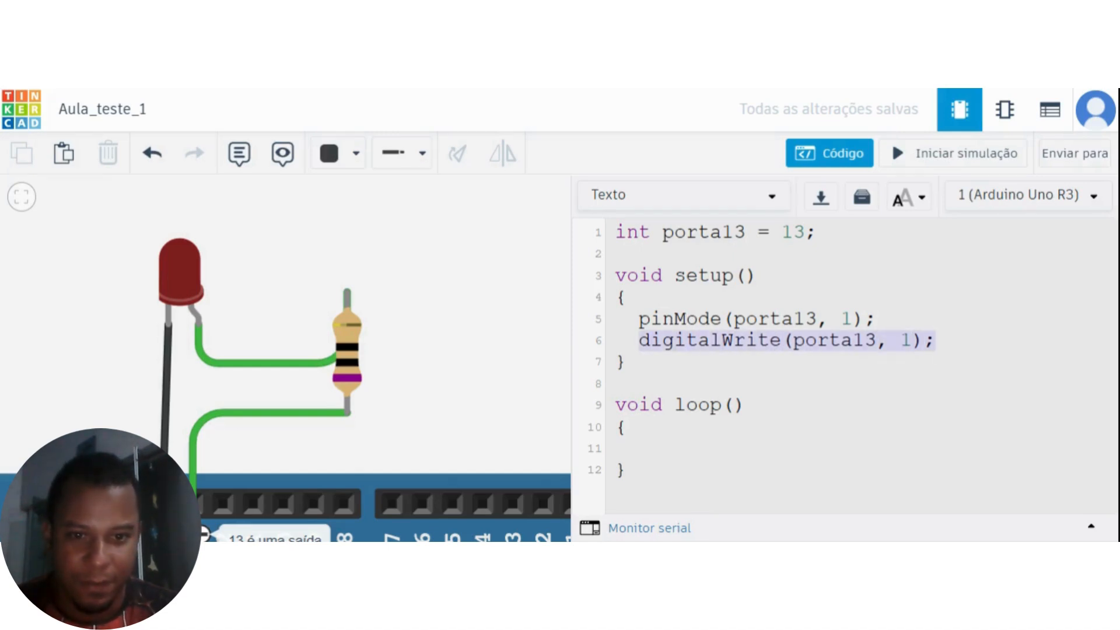
{"action": "left_click", "coordinate": [640, 448]}
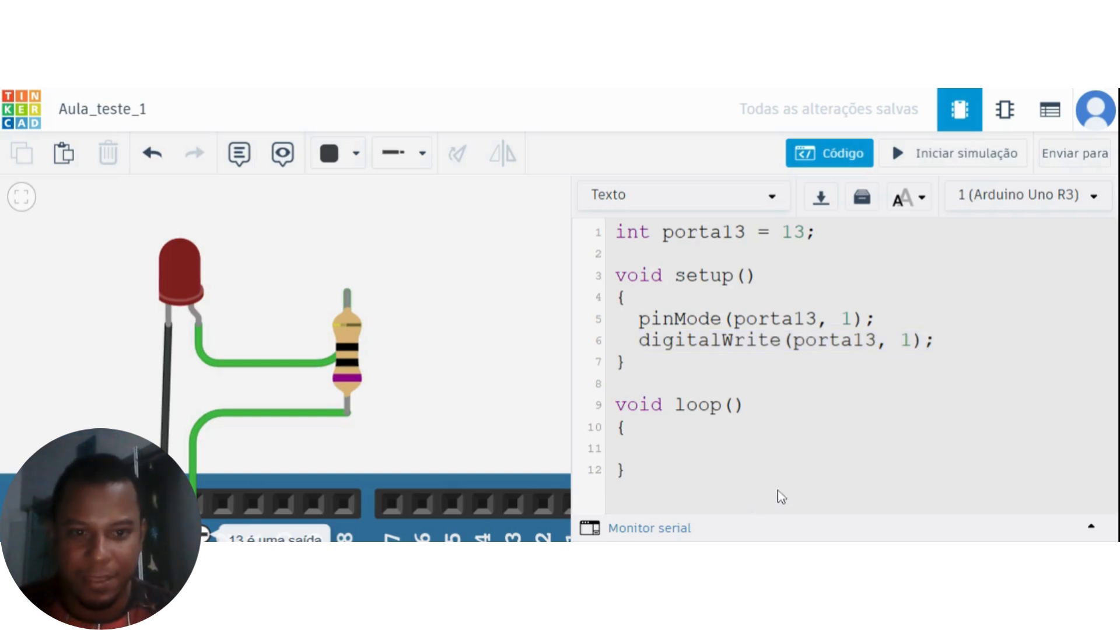
{"action": "key", "text": "ctrl+v"}
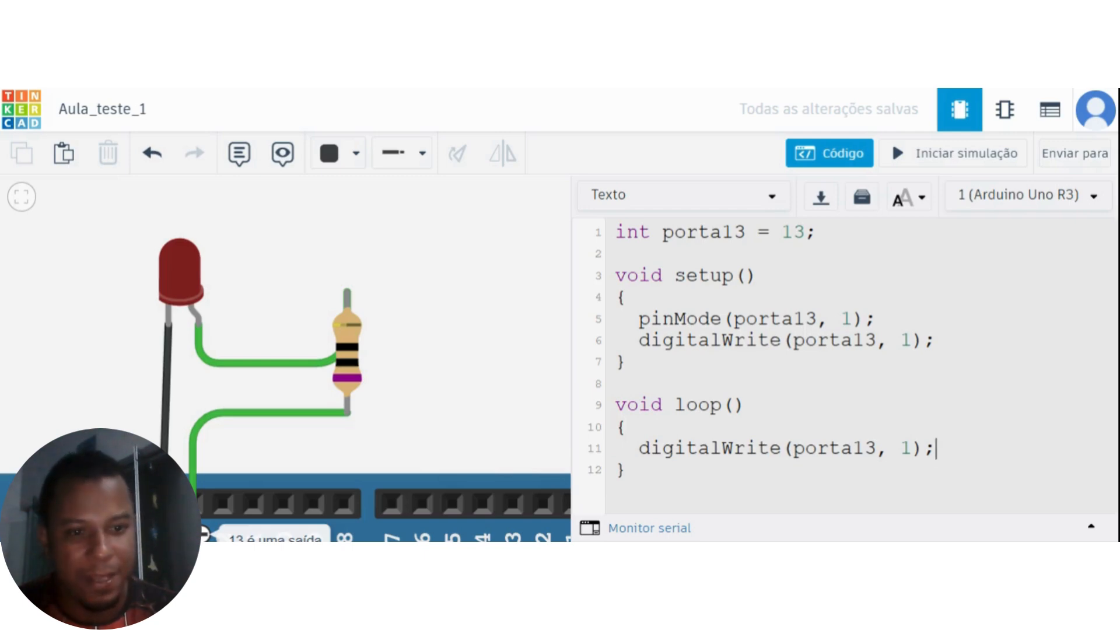
{"action": "left_click_drag", "start_coordinate": [935, 340], "coordinate": [639, 340]}
{"action": "key", "text": "ctrl+c"}
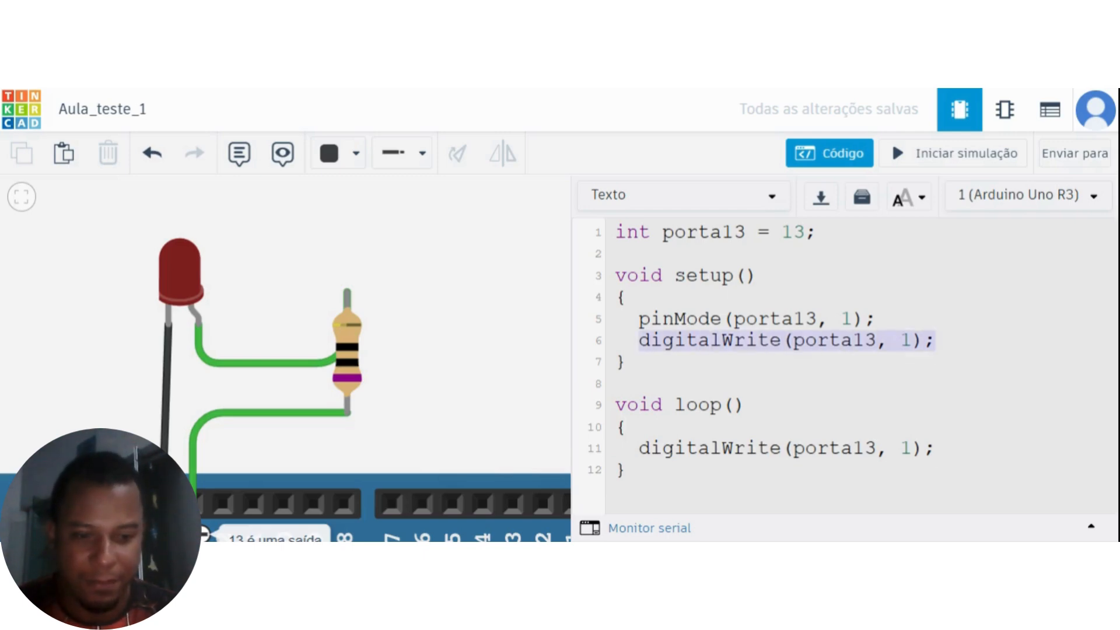
{"action": "key", "text": "BackSpace"}
{"action": "key", "text": "BackSpace"}
{"action": "key", "text": "BackSpace"}
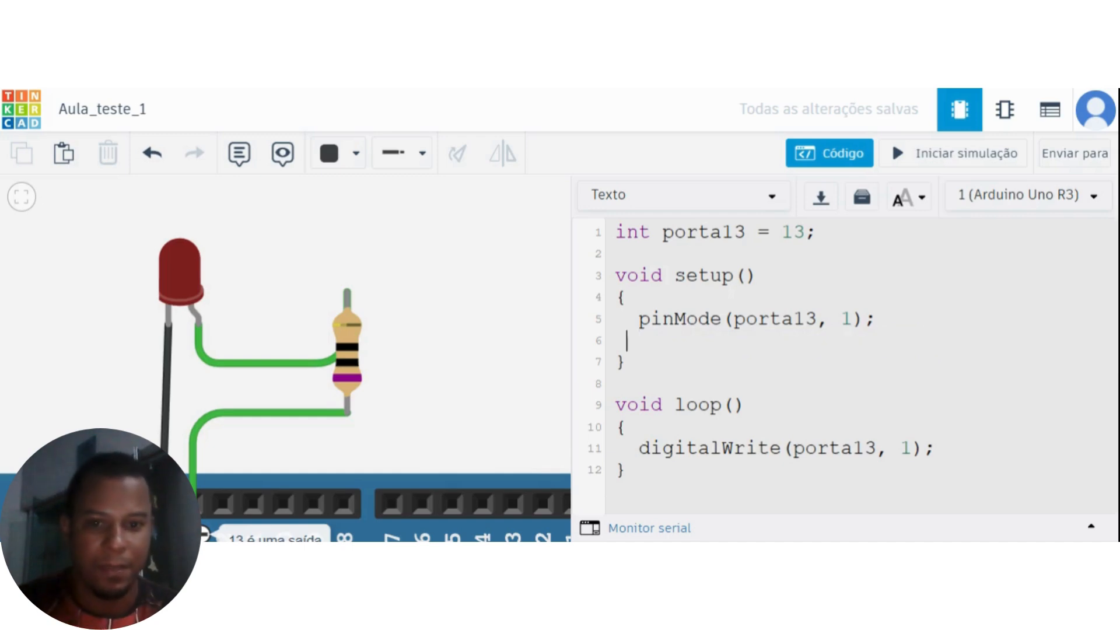
{"action": "key", "text": "BackSpace"}
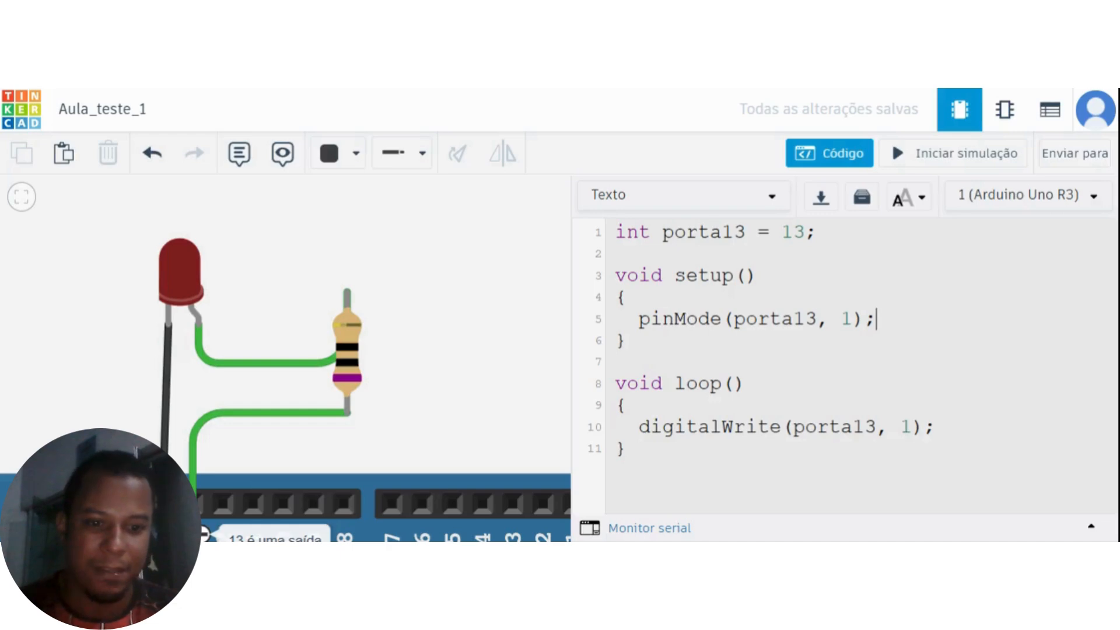
Add the statement delay(1000); on a new line below digitalWrite(porta13, 1); inside loop.
{"action": "left_click", "coordinate": [937, 428]}
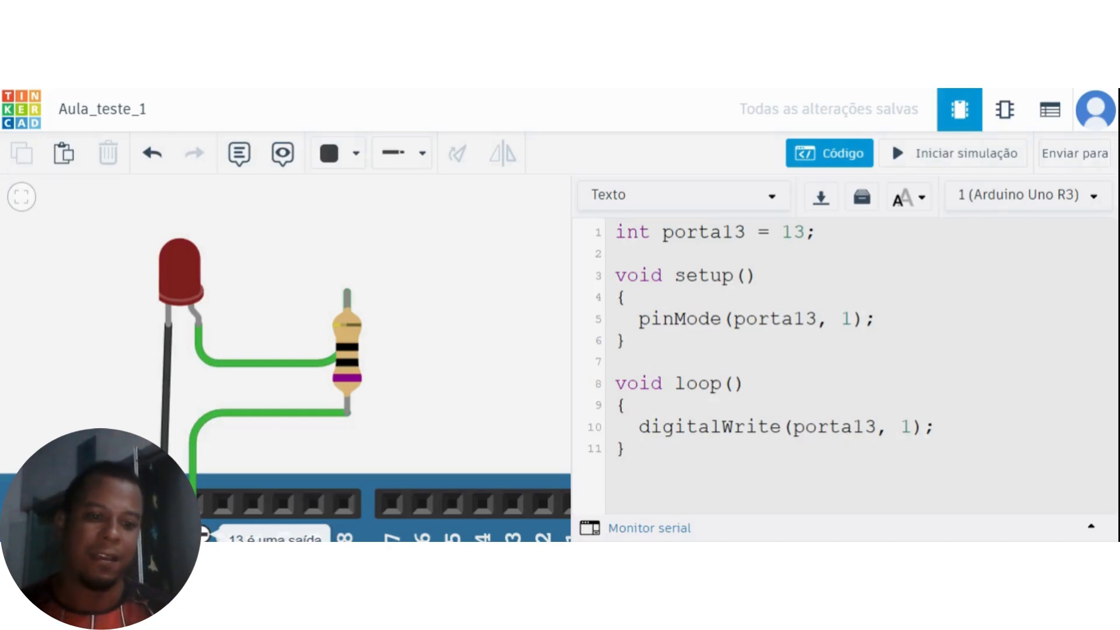
{"action": "key", "text": "Return"}
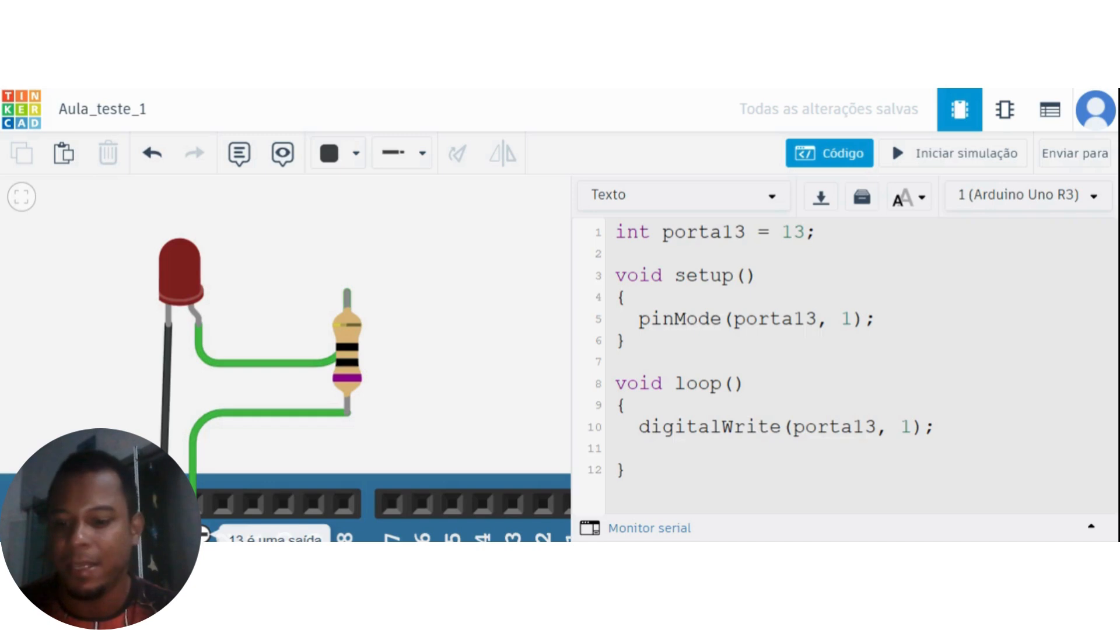
{"action": "type", "text": "delay"}
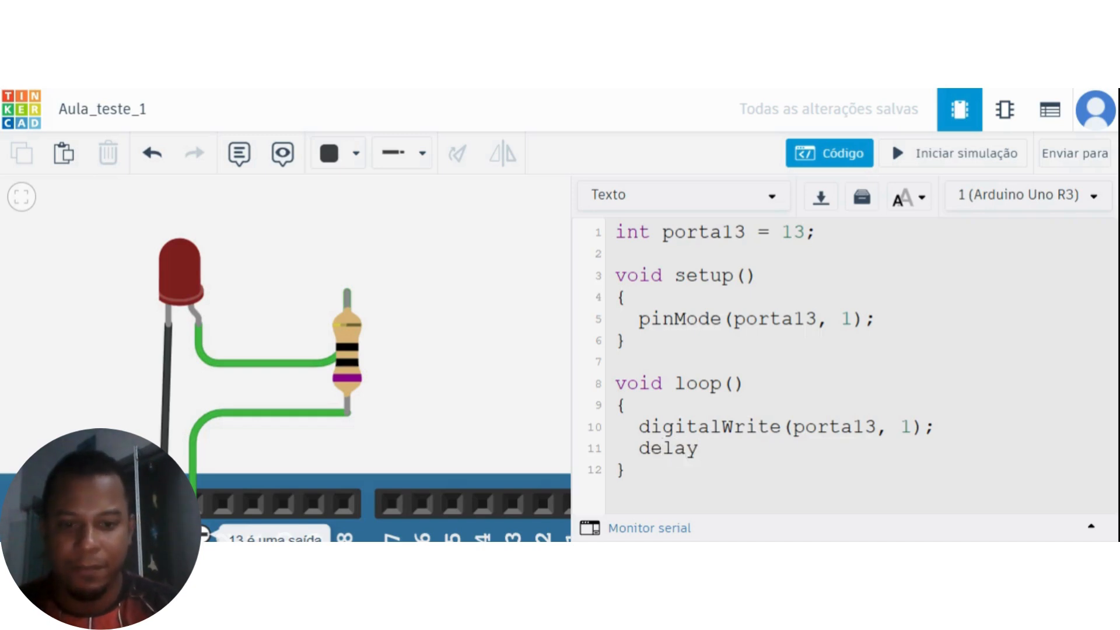
{"action": "type", "text": "("}
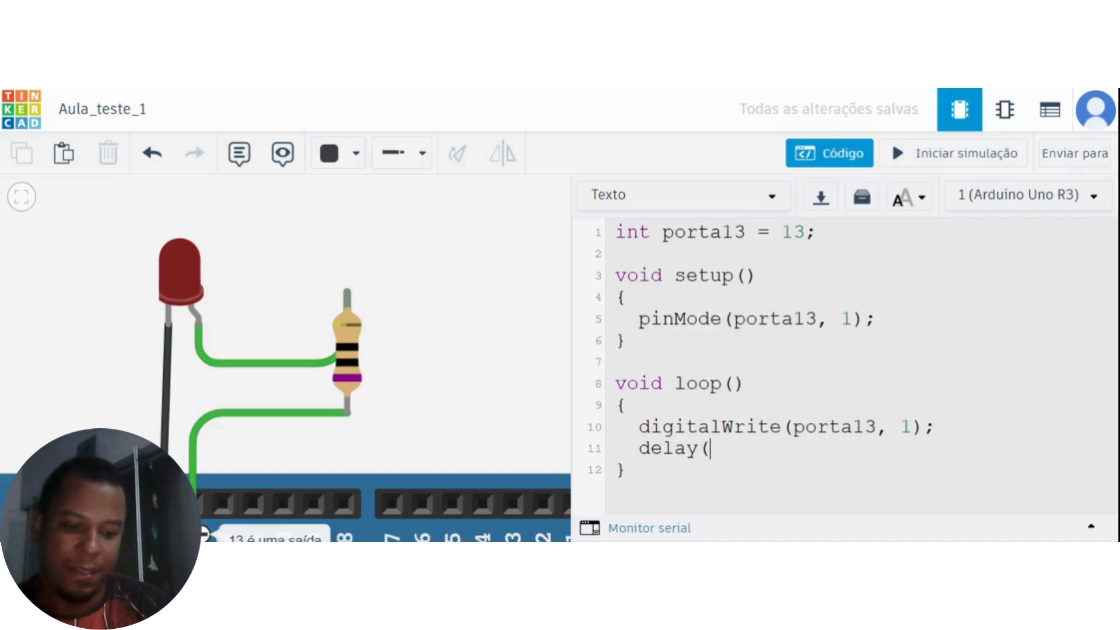
{"action": "type", "text": "1000"}
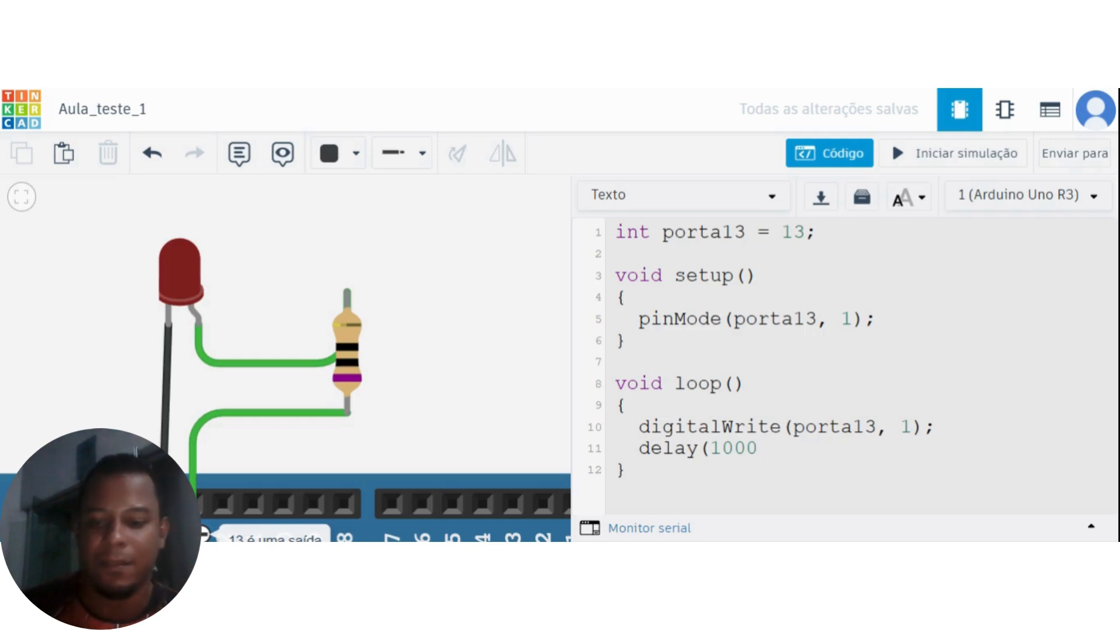
{"action": "type", "text": ")"}
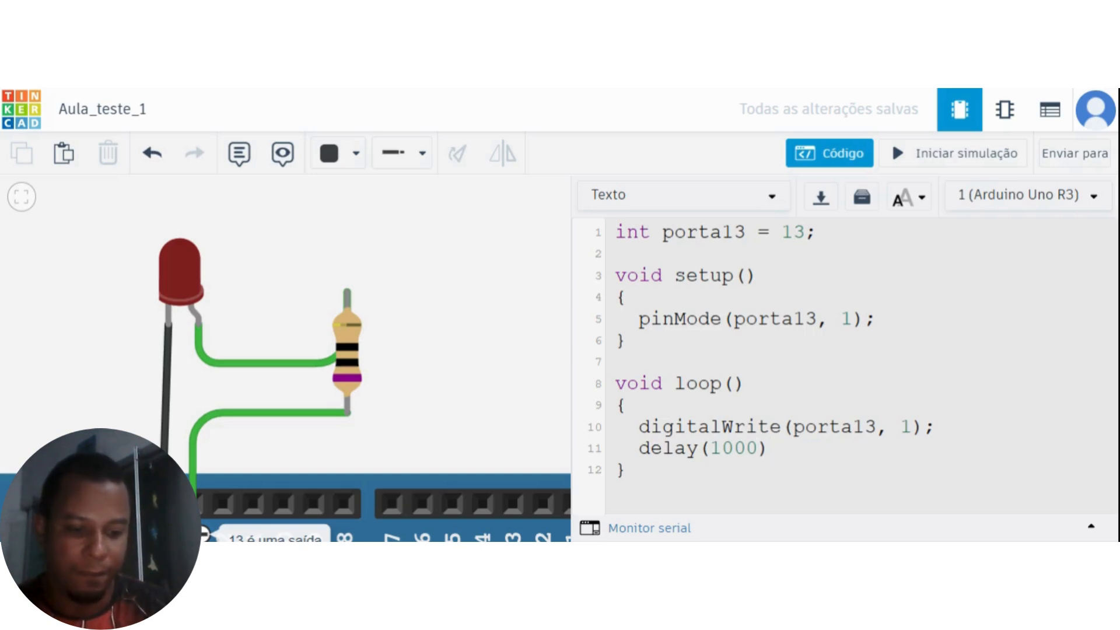
{"action": "type", "text": ";"}
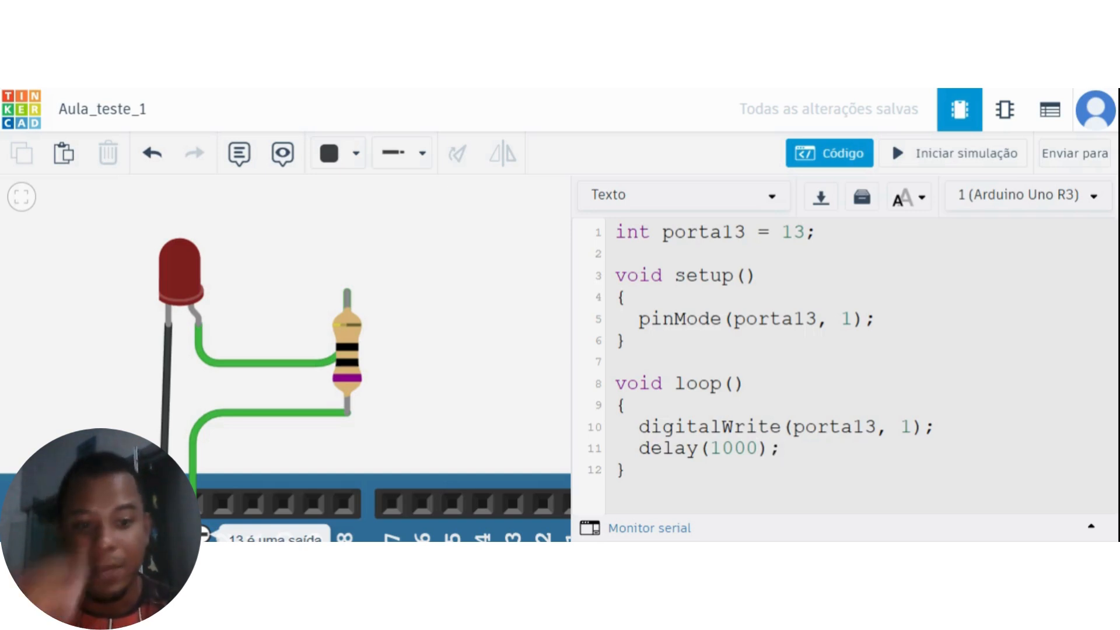
Duplicate the digitalWrite(porta13, 1); statement below the delay and set the copy's second argument to 0.
{"action": "left_click_drag", "start_coordinate": [935, 428], "coordinate": [686, 427]}
{"action": "left_click", "coordinate": [782, 449]}
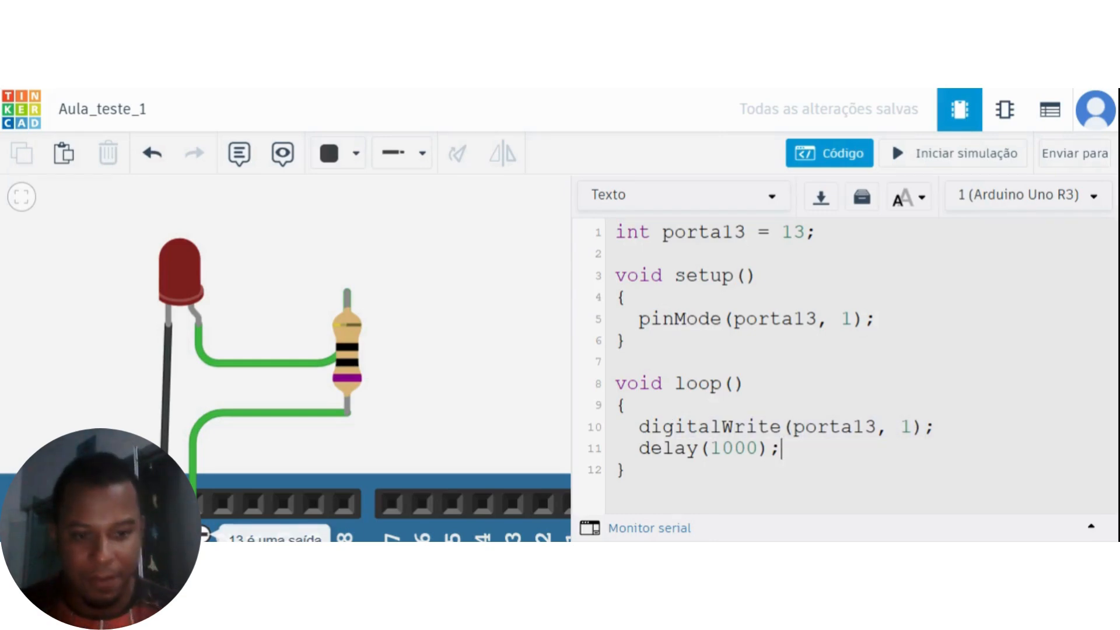
{"action": "key", "text": "Return"}
{"action": "key", "text": "ctrl+v"}
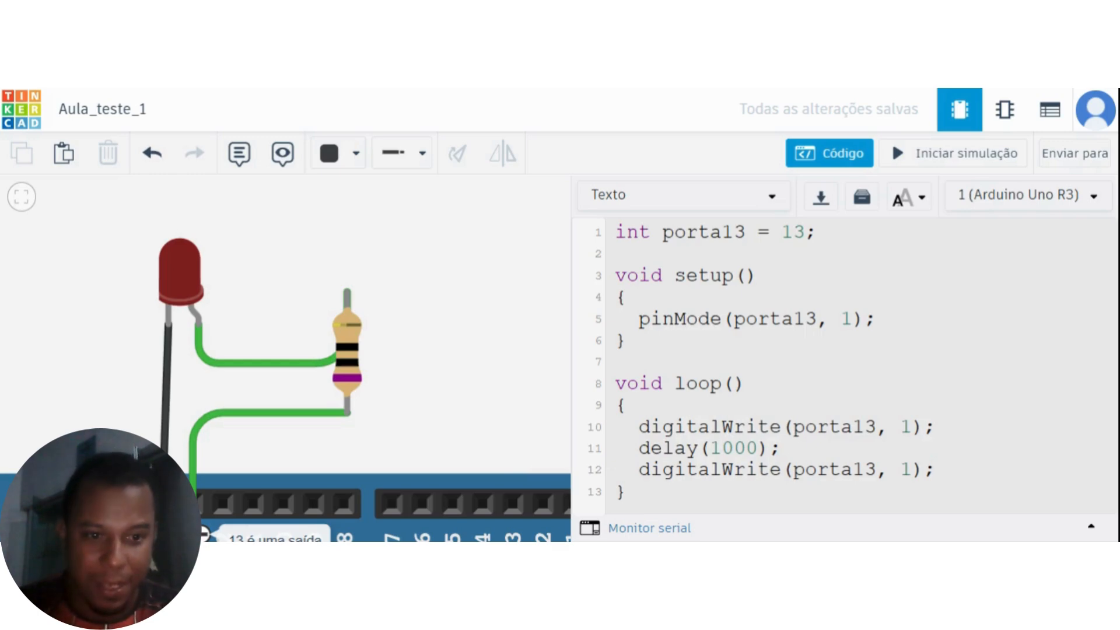
{"action": "key", "text": "Left"}
{"action": "key", "text": "Left"}
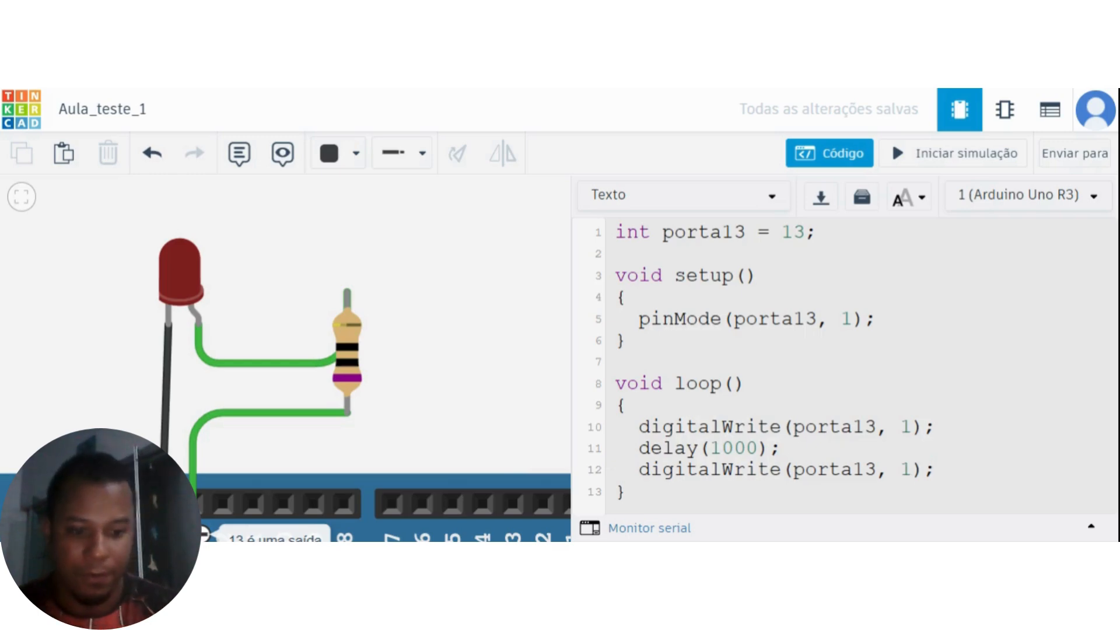
{"action": "key", "text": "BackSpace"}
{"action": "type", "text": "0"}
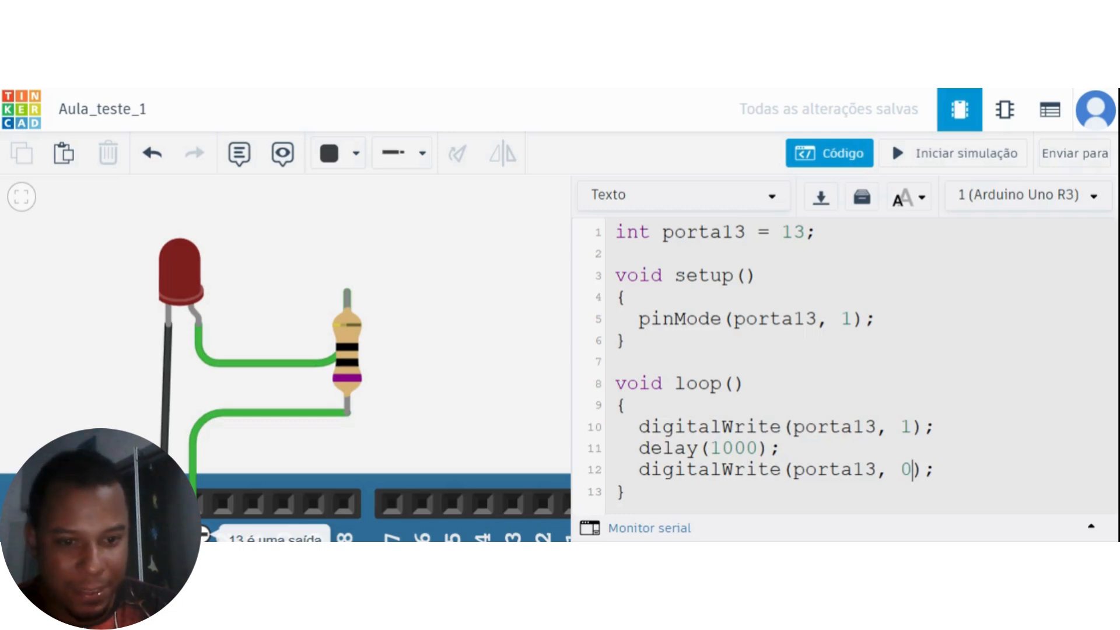
Add a second delay(1000); statement on a new line below digitalWrite(porta13, 0); inside loop.
{"action": "key", "text": "End"}
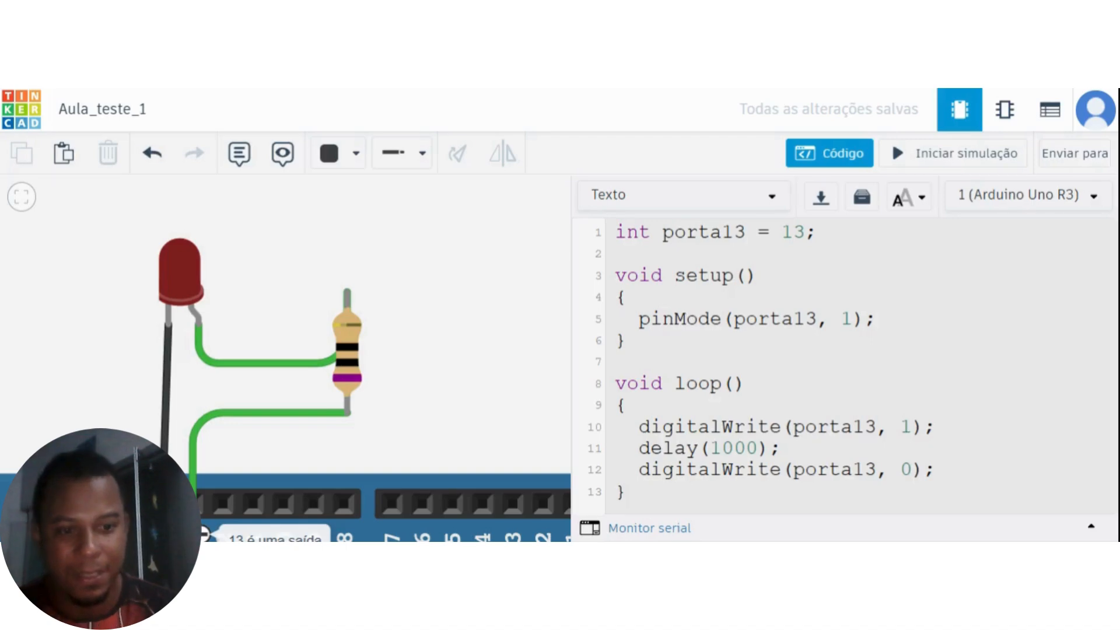
{"action": "key", "text": "Return"}
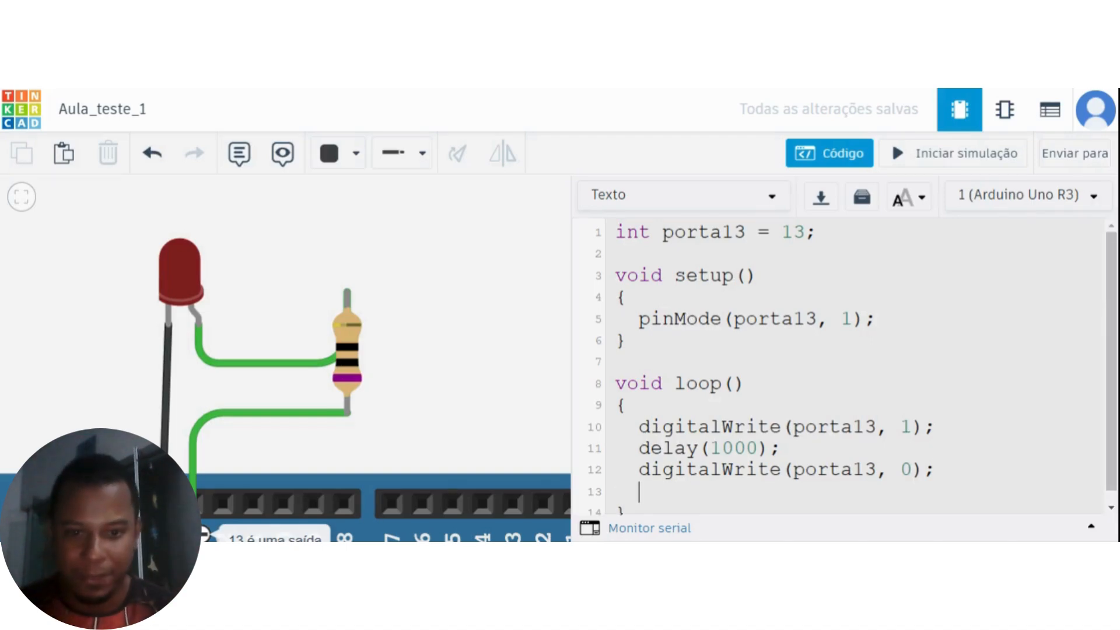
{"action": "scroll", "coordinate": [840, 366], "scroll_direction": "down", "scroll_amount": 1}
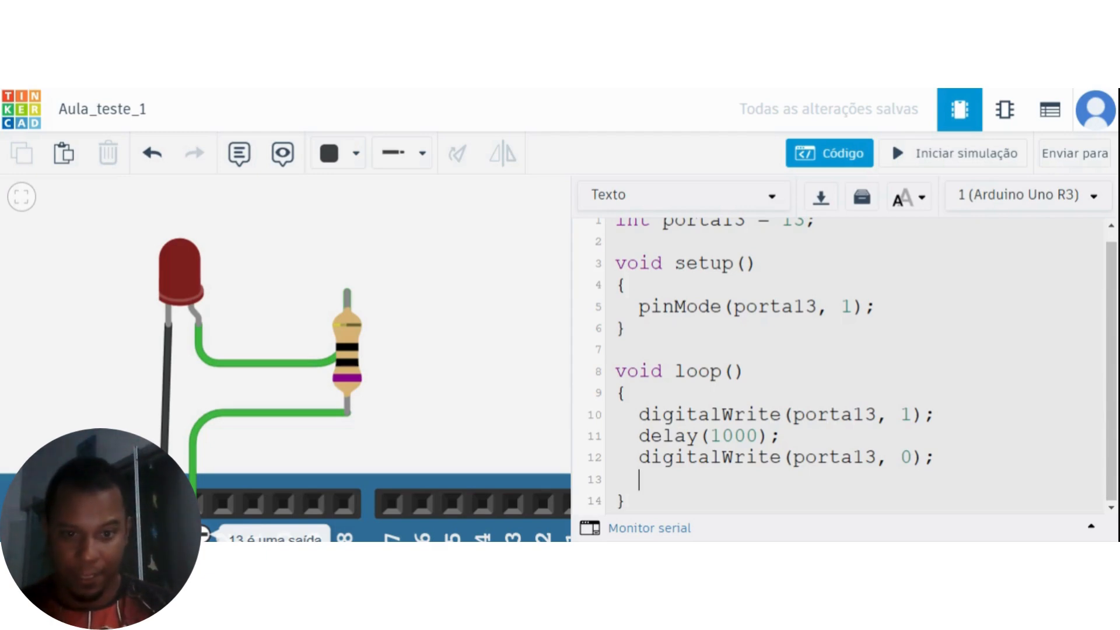
{"action": "type", "text": "de"}
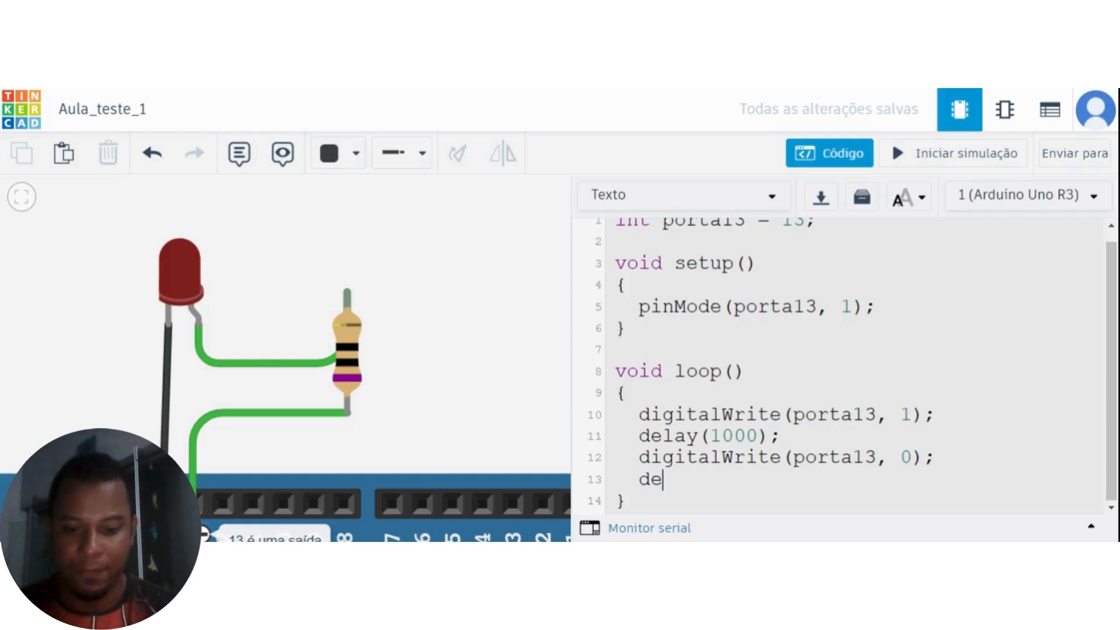
{"action": "type", "text": "l"}
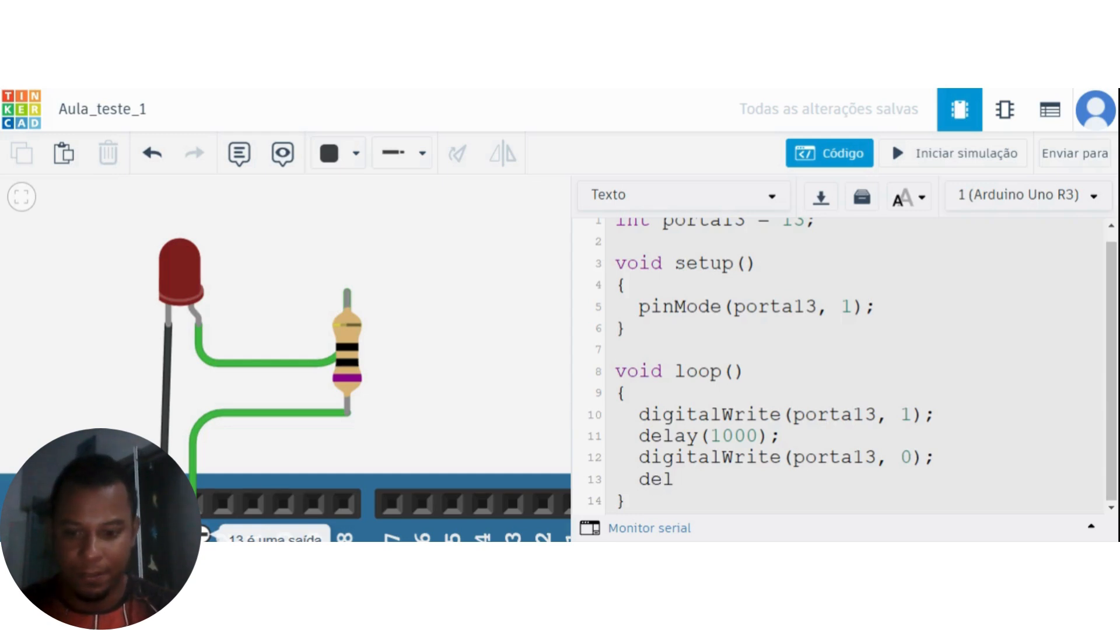
{"action": "type", "text": "ay("}
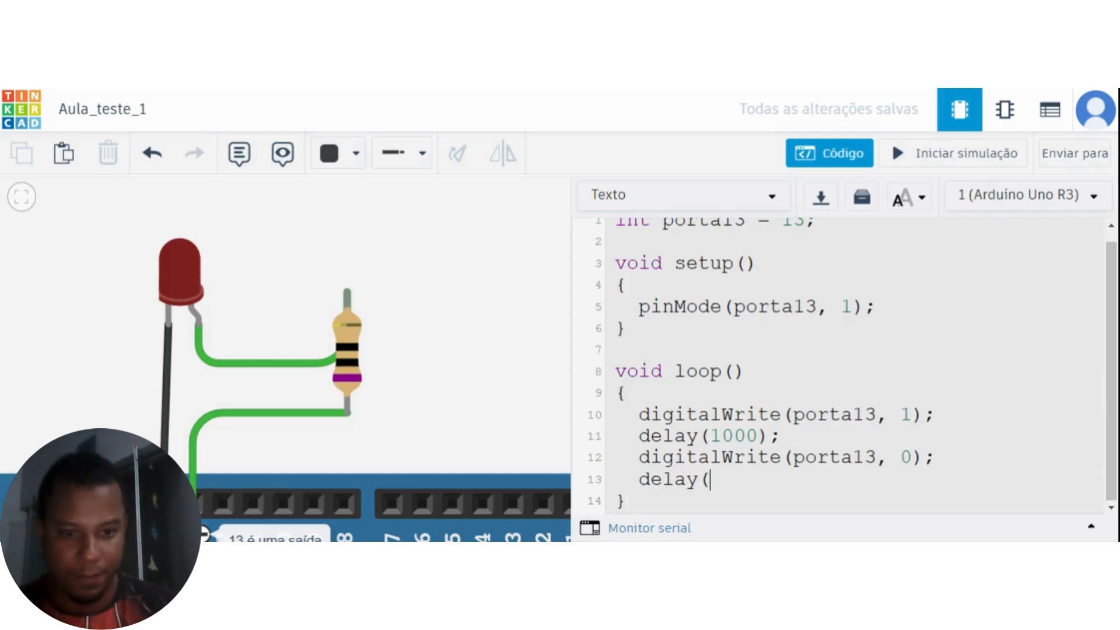
{"action": "type", "text": "1000"}
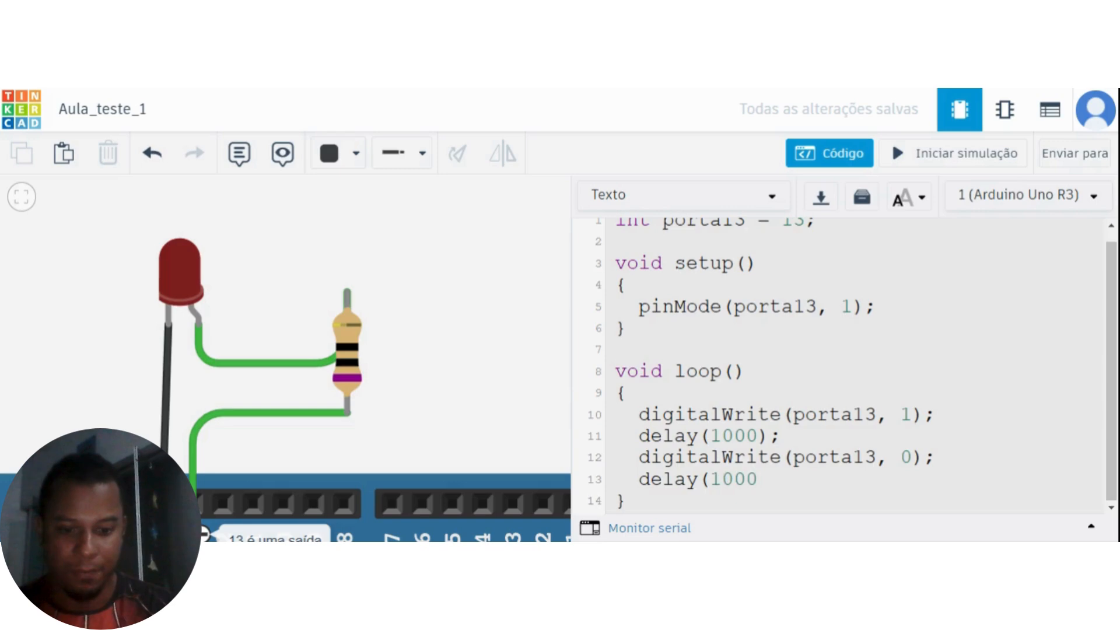
{"action": "type", "text": ");"}
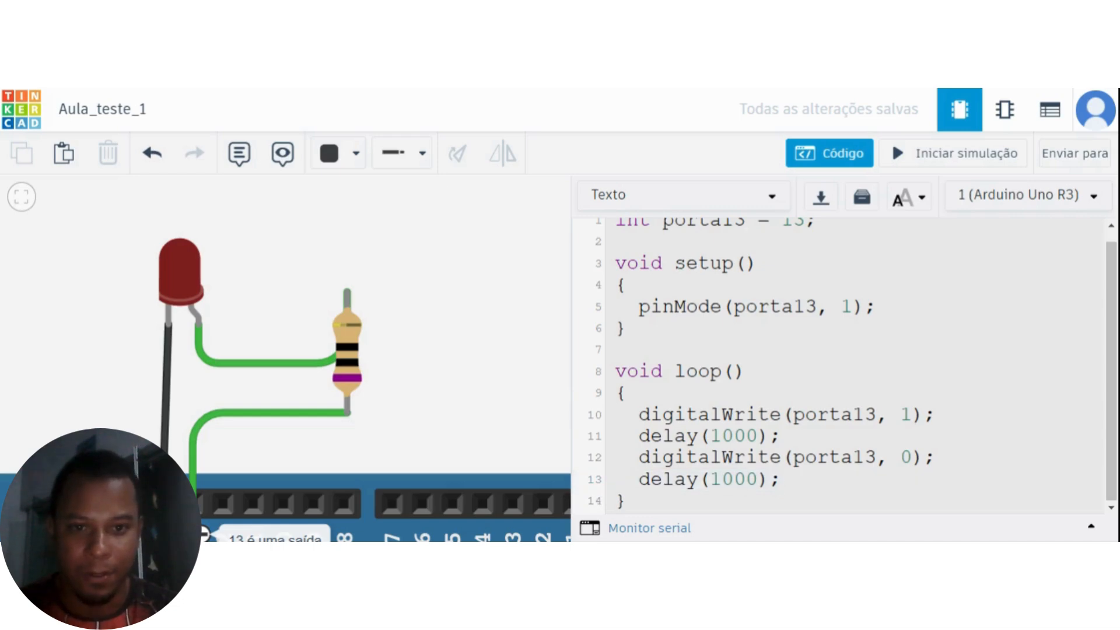
Run the simulation with the new loop code, dismiss the debugger hint, and watch the LED's behaviour in the circuit.
{"action": "scroll", "coordinate": [851, 366], "scroll_direction": "up", "scroll_amount": 1}
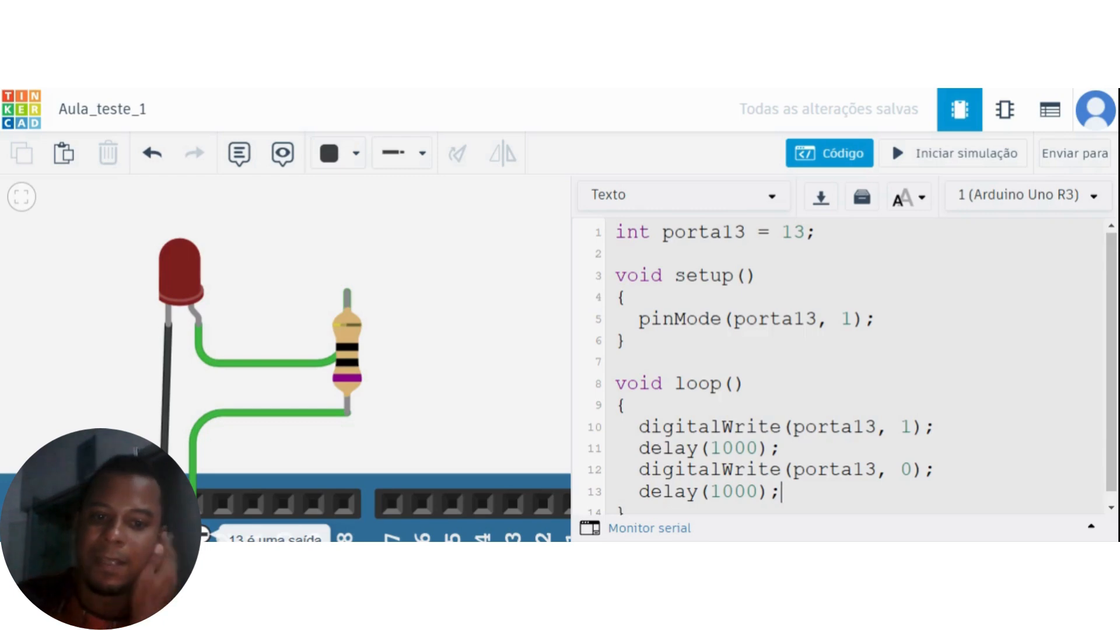
{"action": "scroll", "coordinate": [852, 366], "scroll_direction": "down", "scroll_amount": 1}
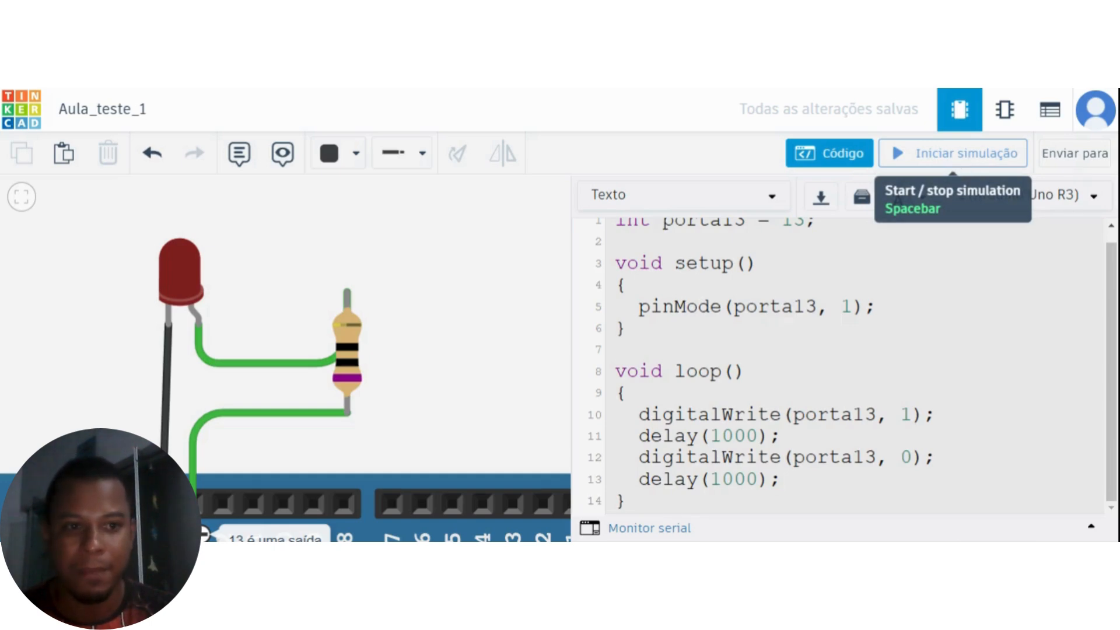
{"action": "left_click", "coordinate": [971, 155]}
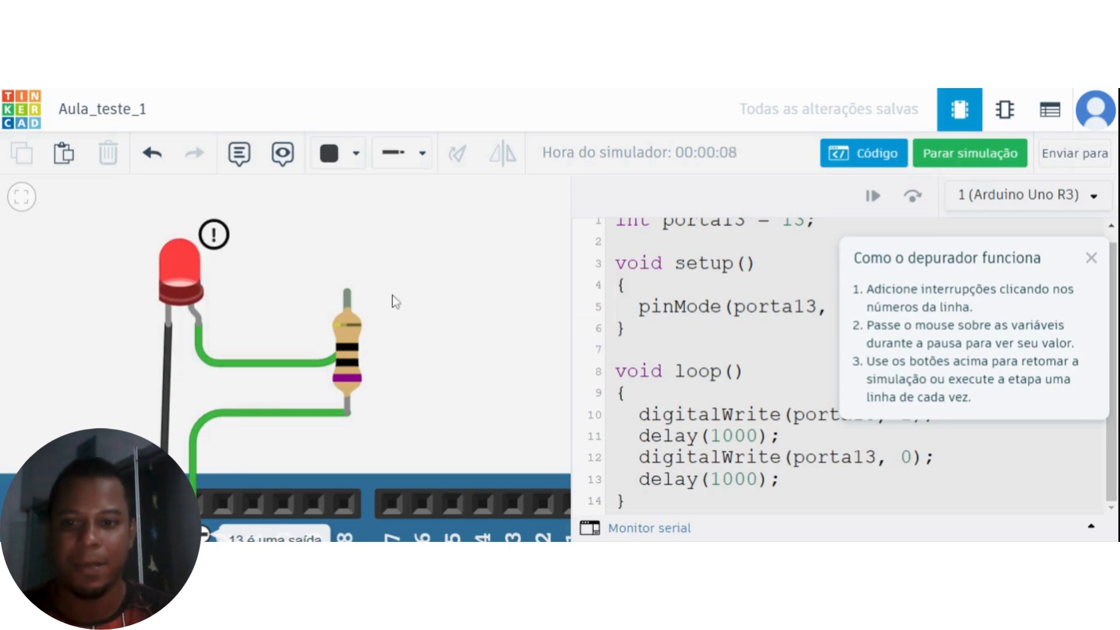
{"action": "left_click", "coordinate": [1091, 258]}
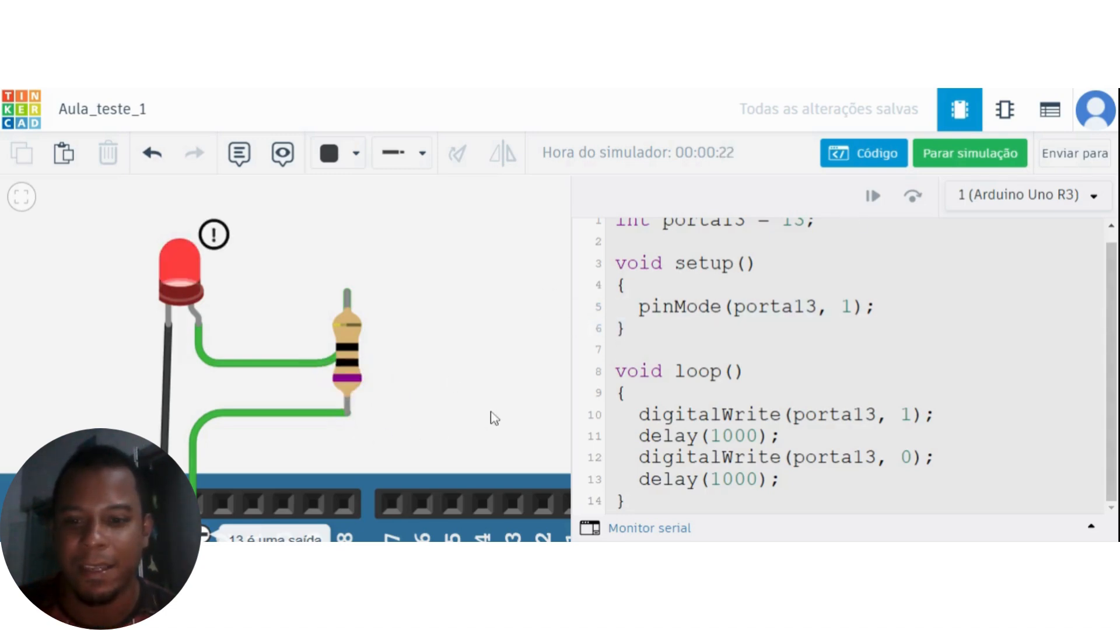
{"action": "scroll", "coordinate": [493, 420], "scroll_direction": "down", "scroll_amount": 1}
{"action": "scroll", "coordinate": [494, 423], "scroll_direction": "up", "scroll_amount": 1}
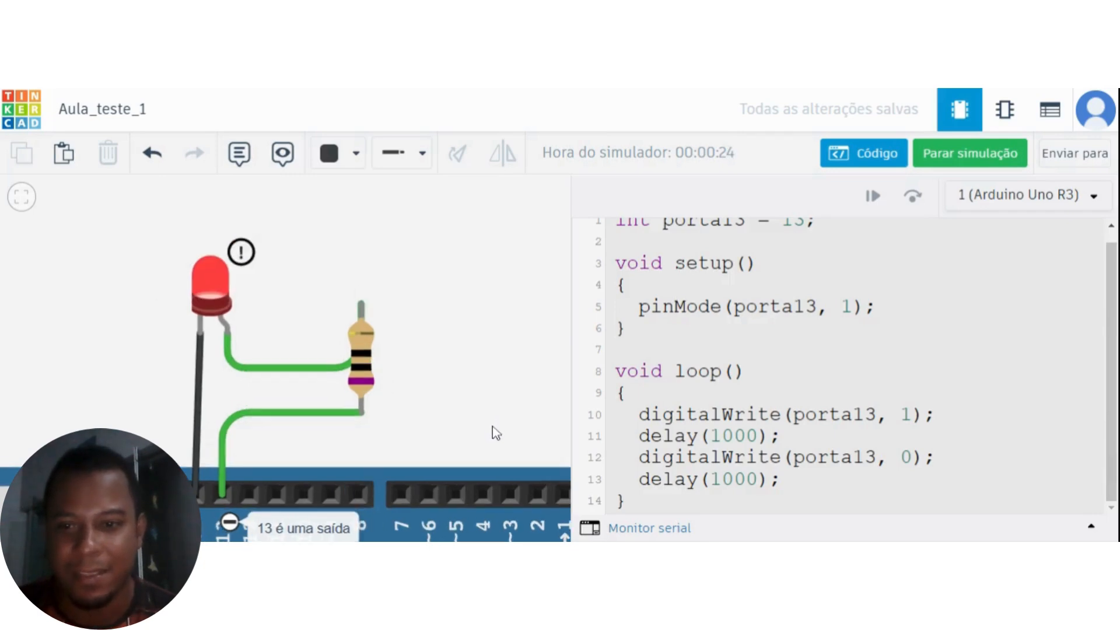